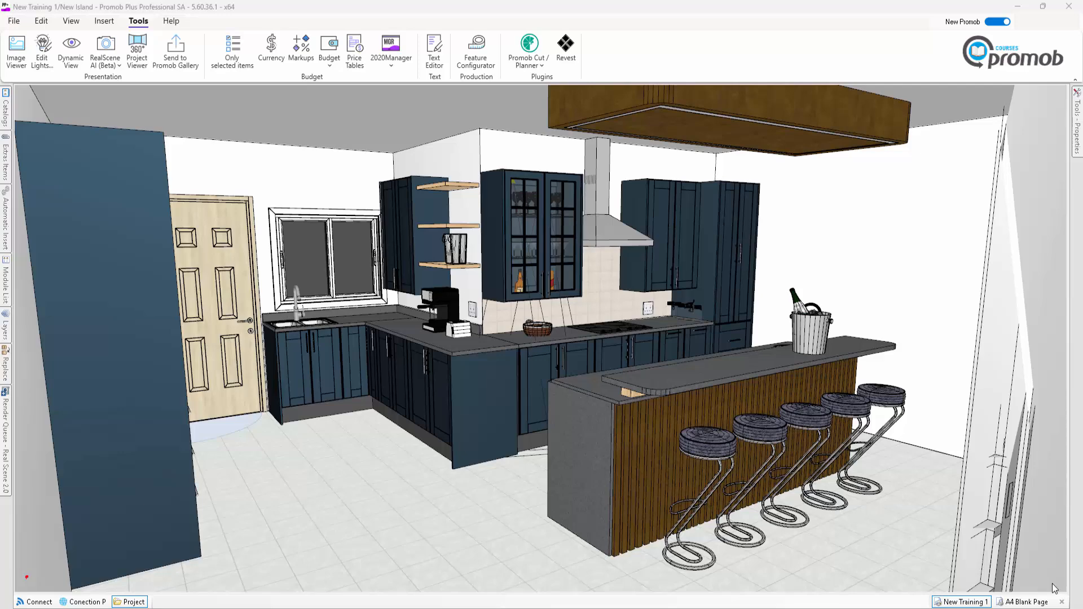
Open the Feature Configurator full screen and load the SA Standard 1 Setup 16mm Flat Back configuration
click(594, 551)
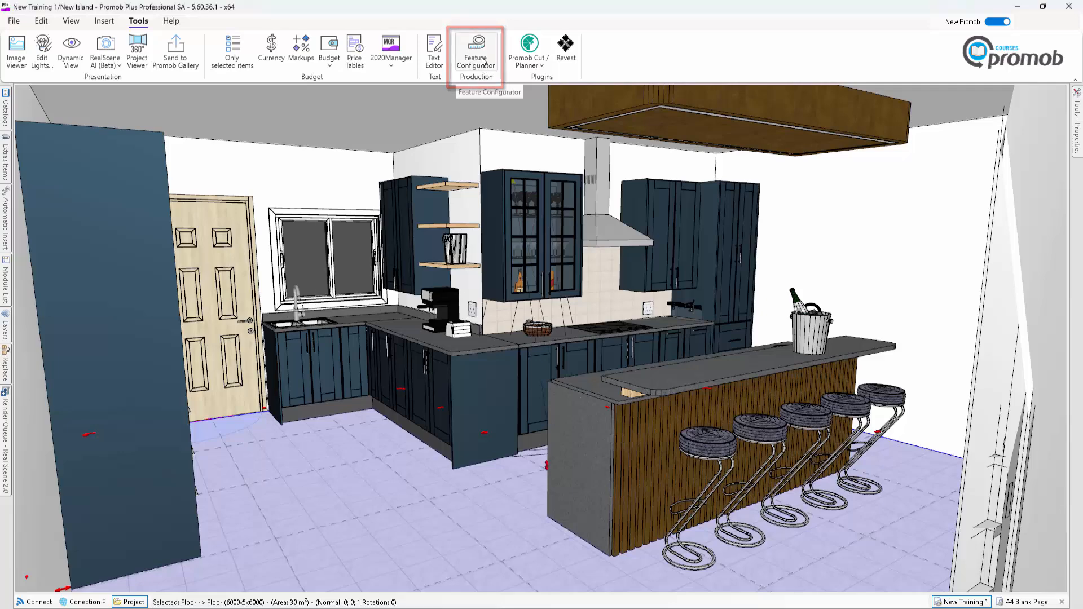
click(482, 62)
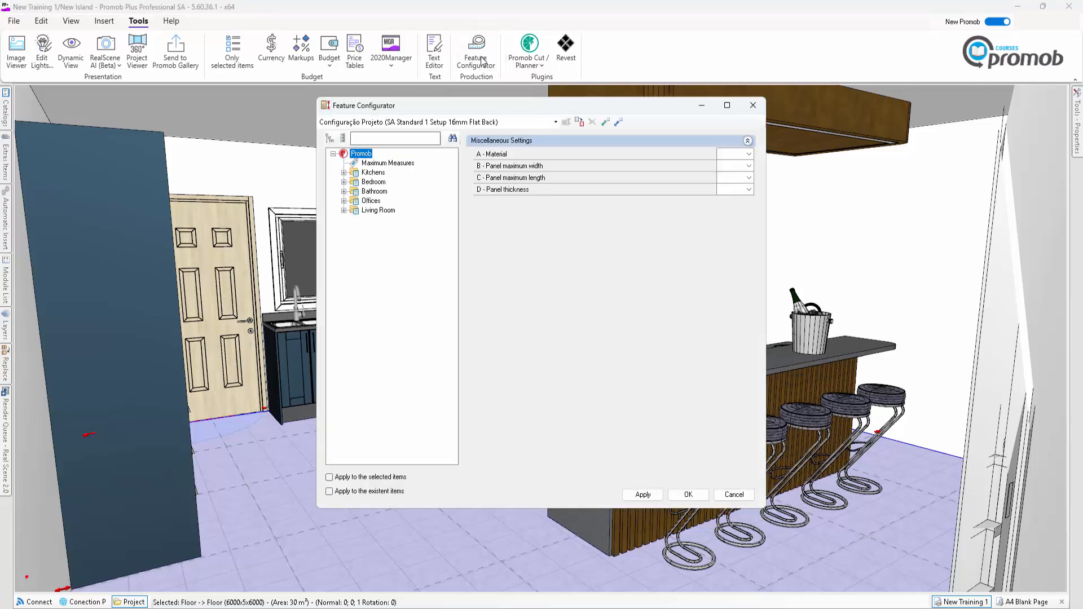
click(727, 106)
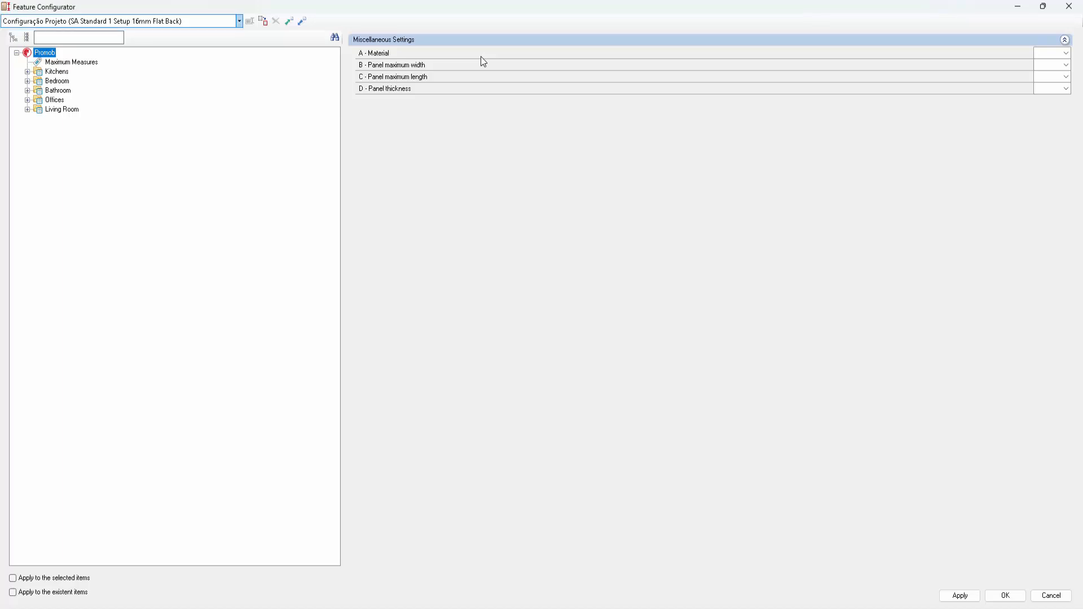
click(239, 21)
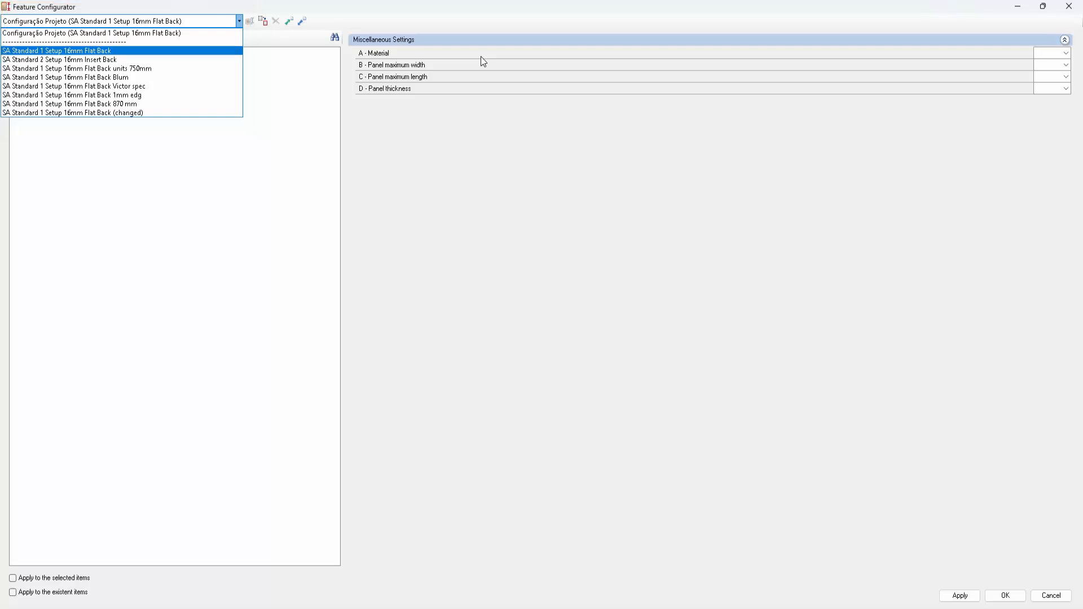
key(Return)
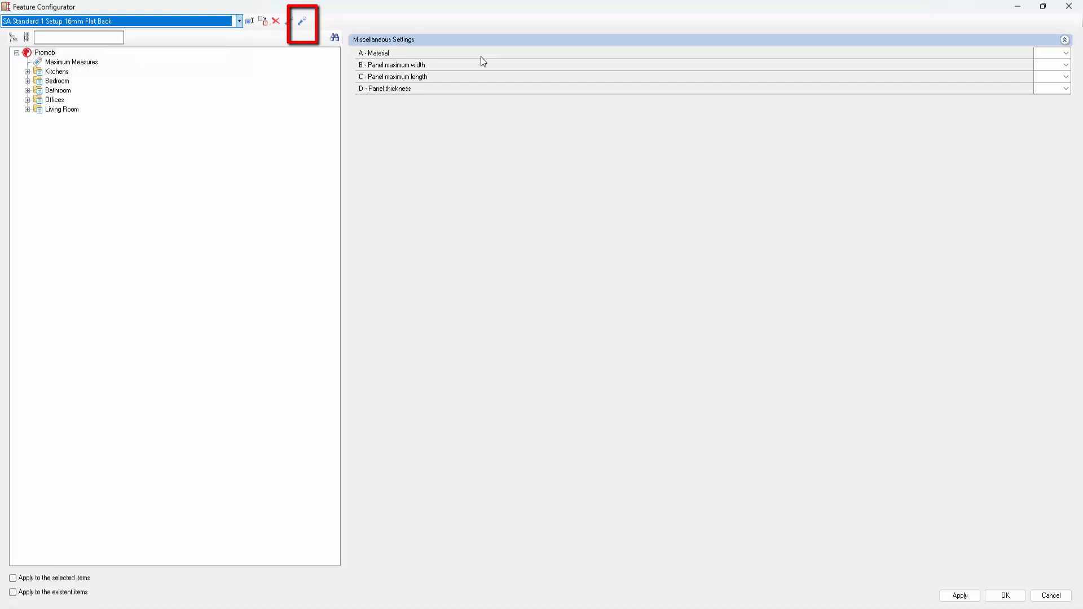
Look at the dimension file import dialog and the list of saved configurations, keeping SA Standard 1 Setup 16mm Flat Back selected
click(302, 21)
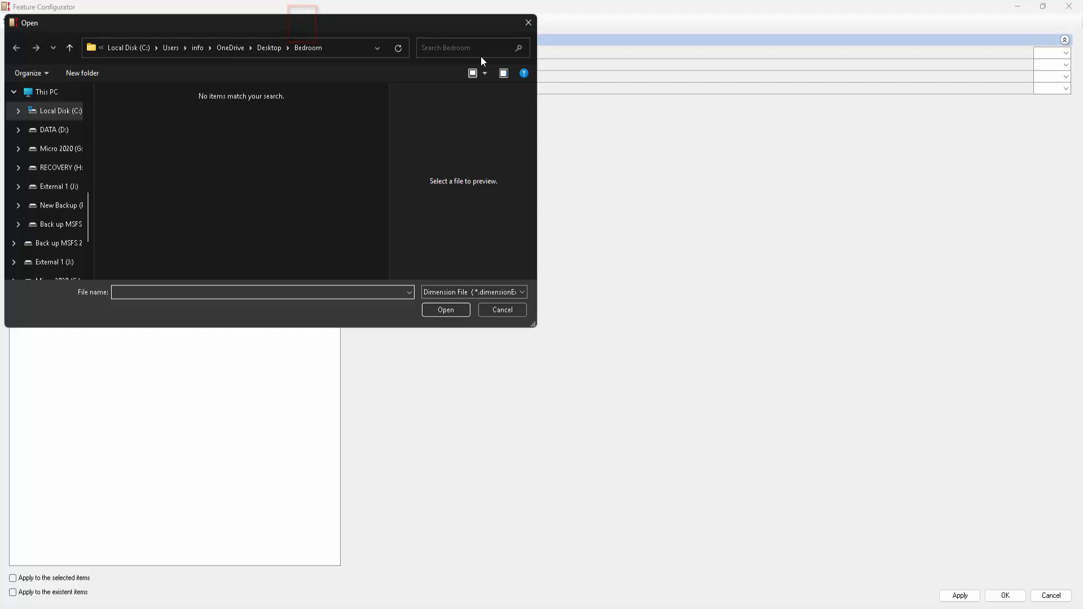
click(502, 310)
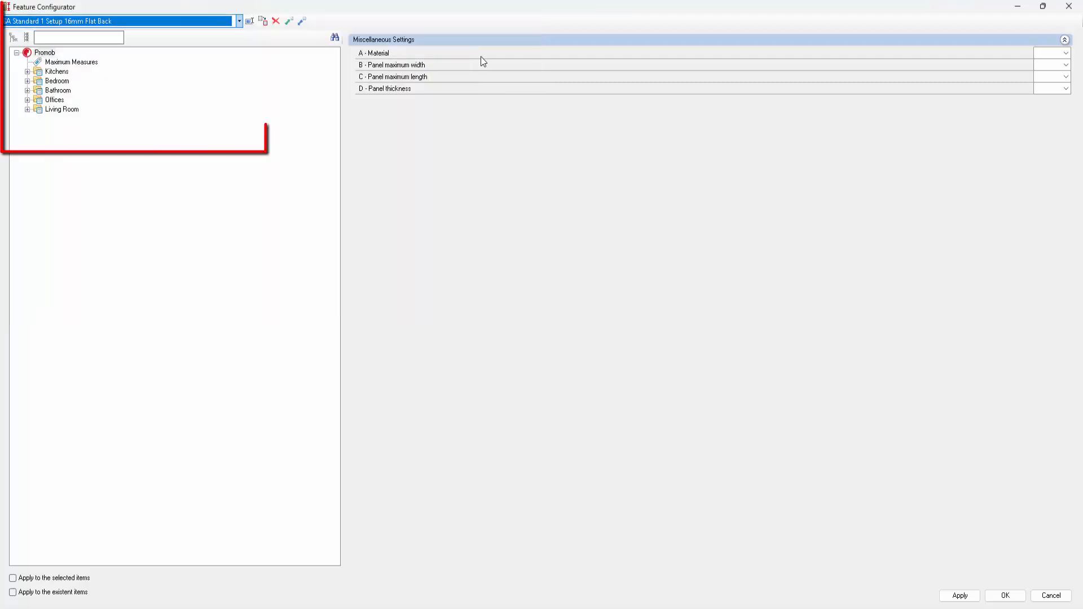
click(239, 21)
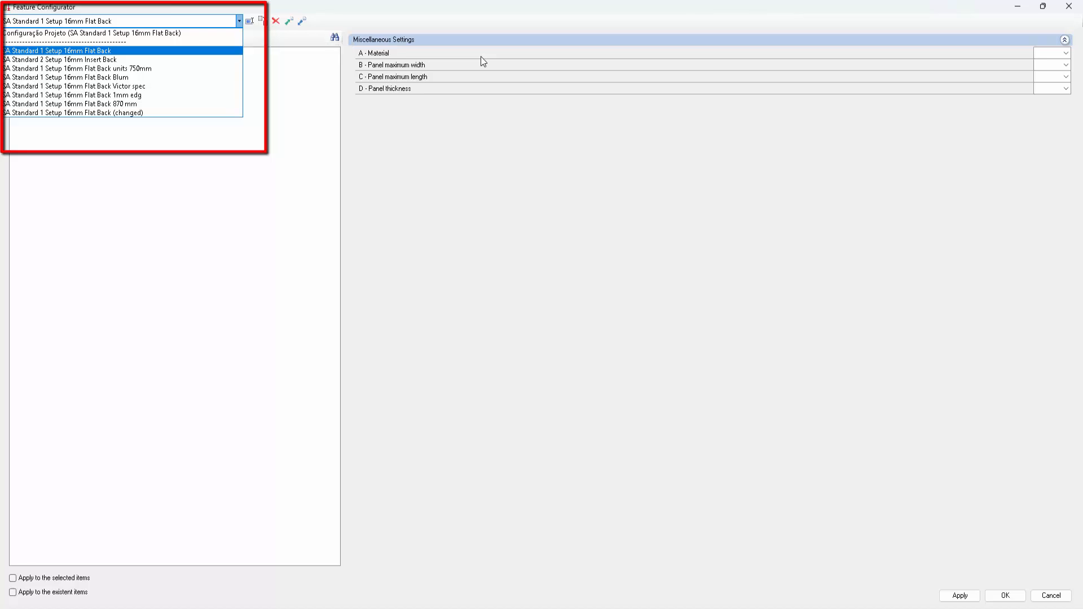
key(Down)
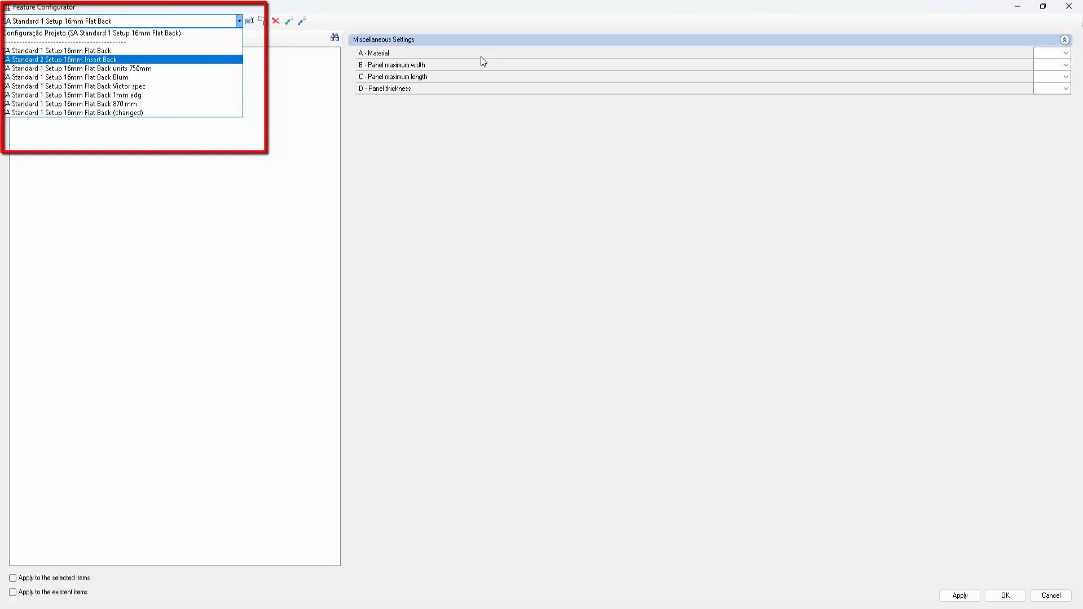
key(Up)
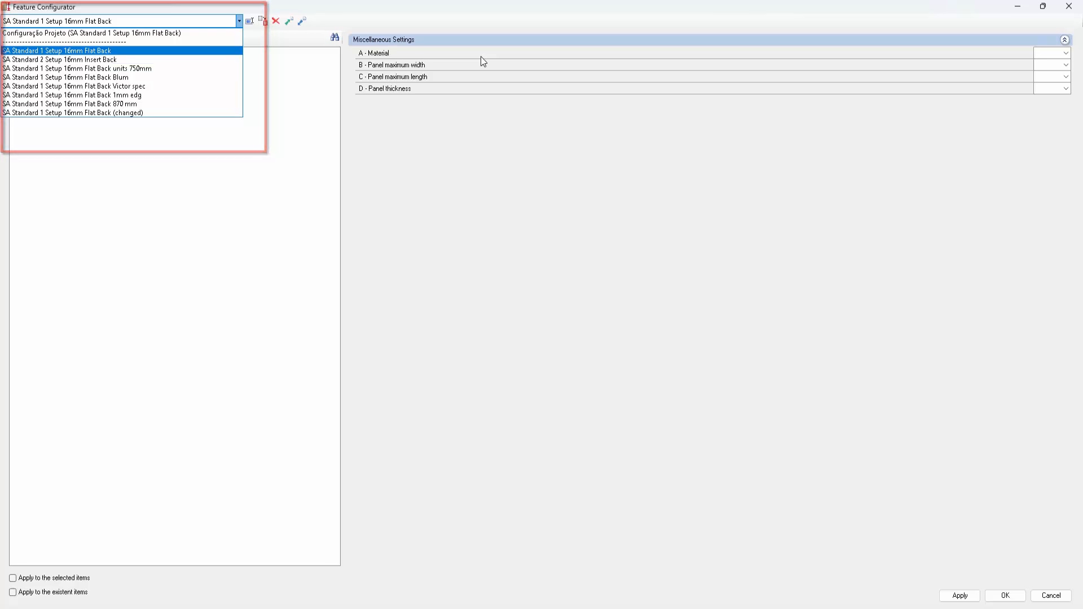
key(Return)
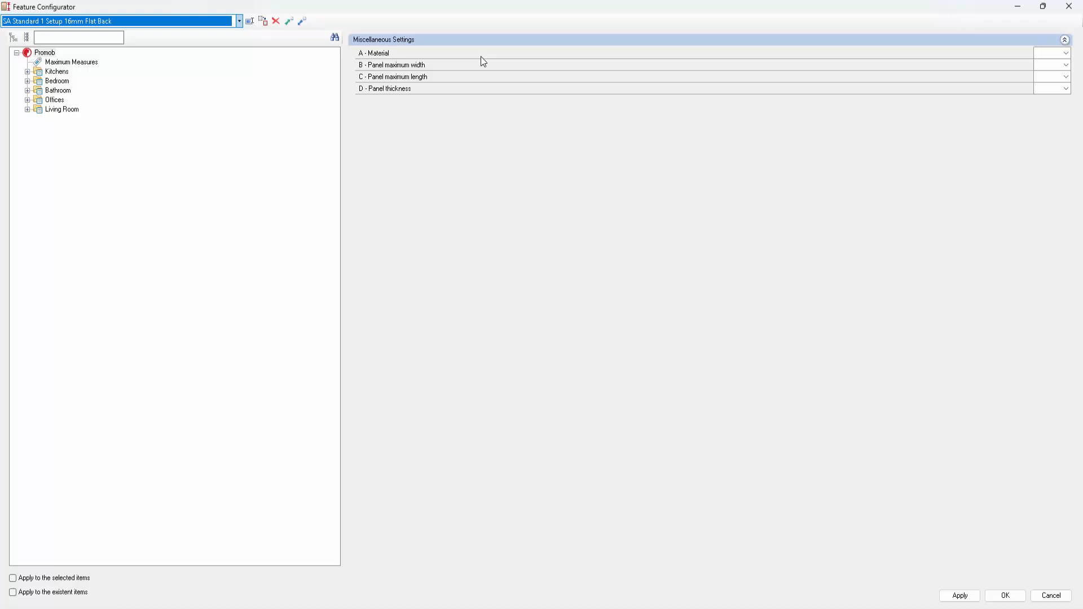
Review the Maximum Measures and all Kitchens external dimensions, including the wall cabinet depth
key(Tab)
key(Down)
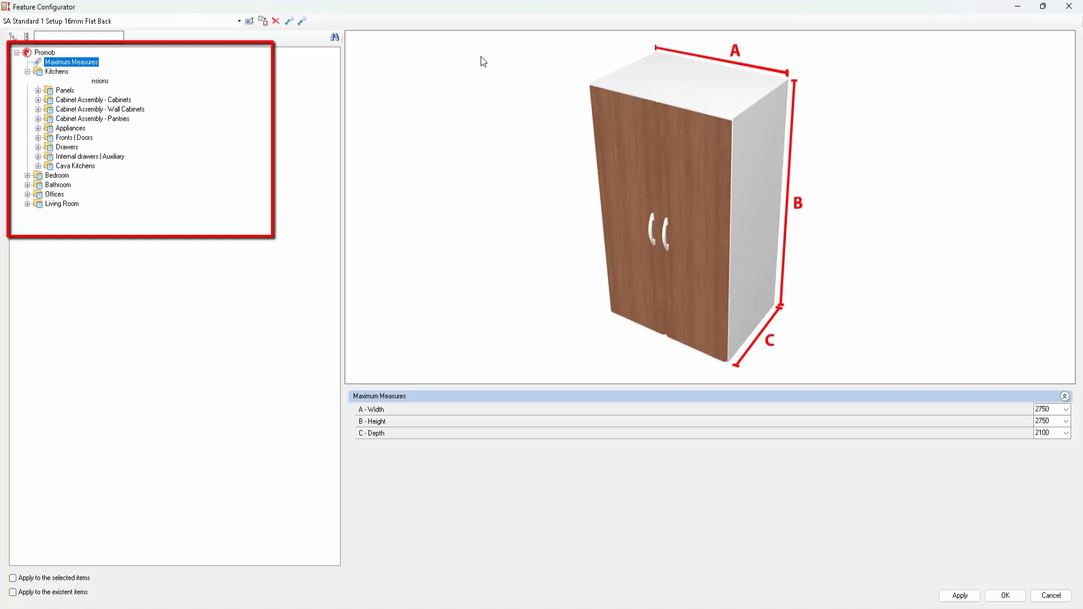
click(82, 81)
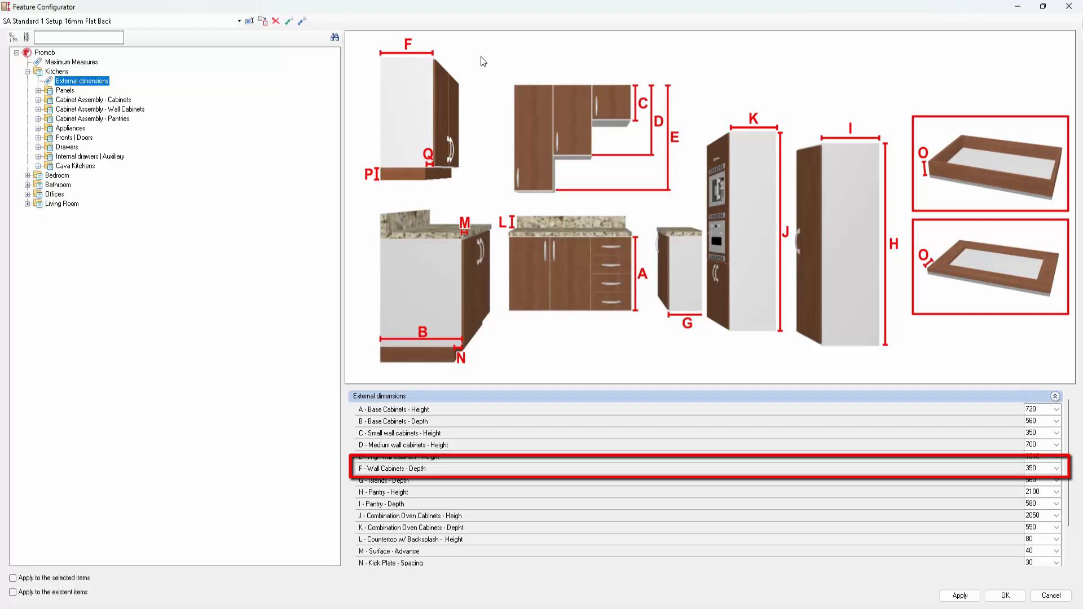
click(1039, 468)
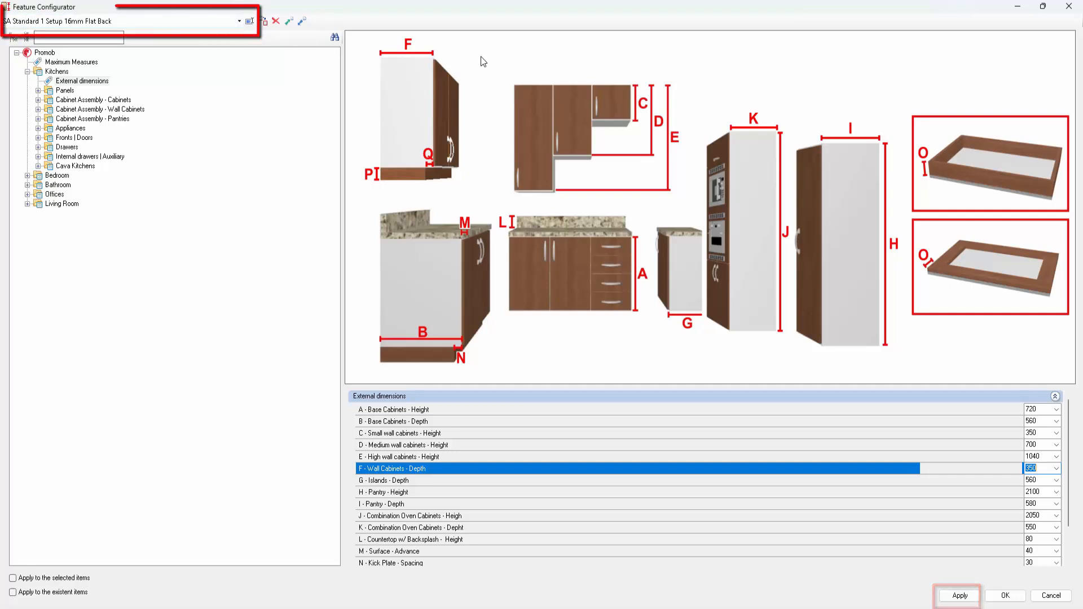
key(Right)
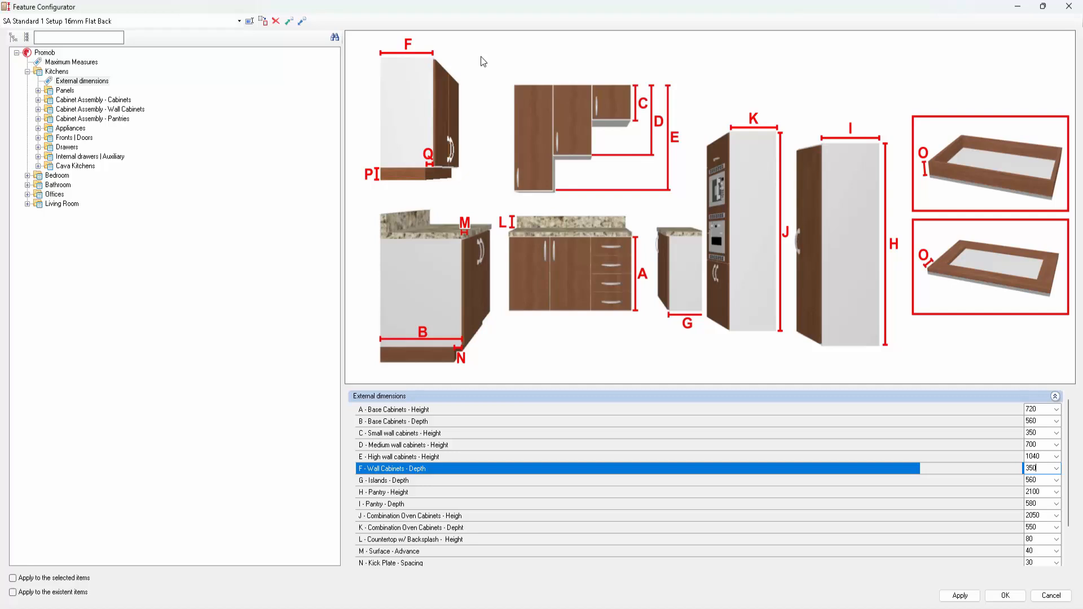
drag(1069, 458, 1069, 534)
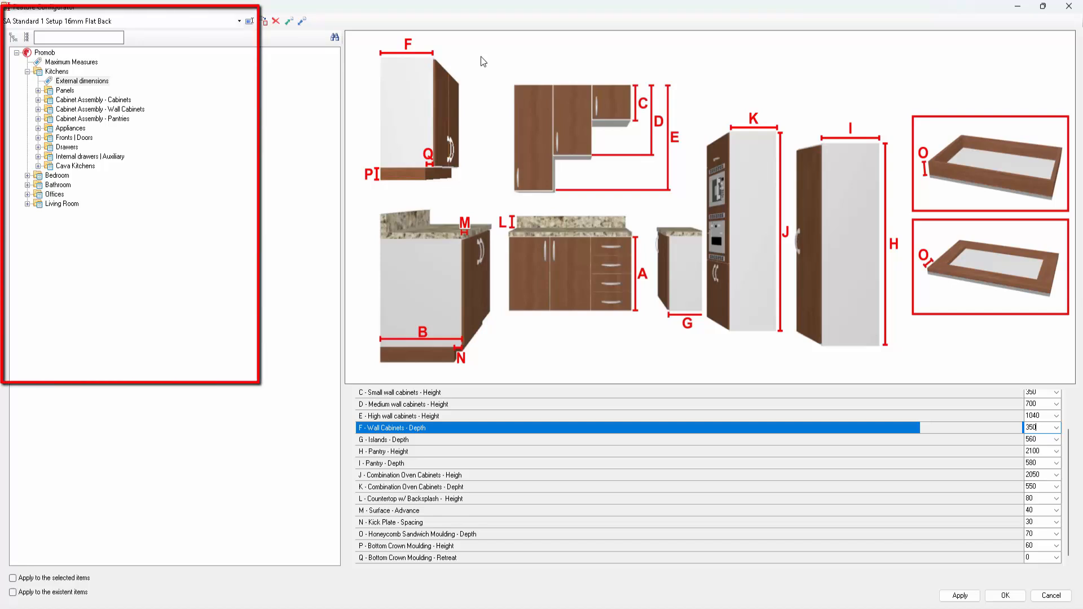
Examine the Kitchens panel settings from Side Panel to Back Panel - Wall Cabinets, including the side panel's Edge Banding 4 options
click(80, 100)
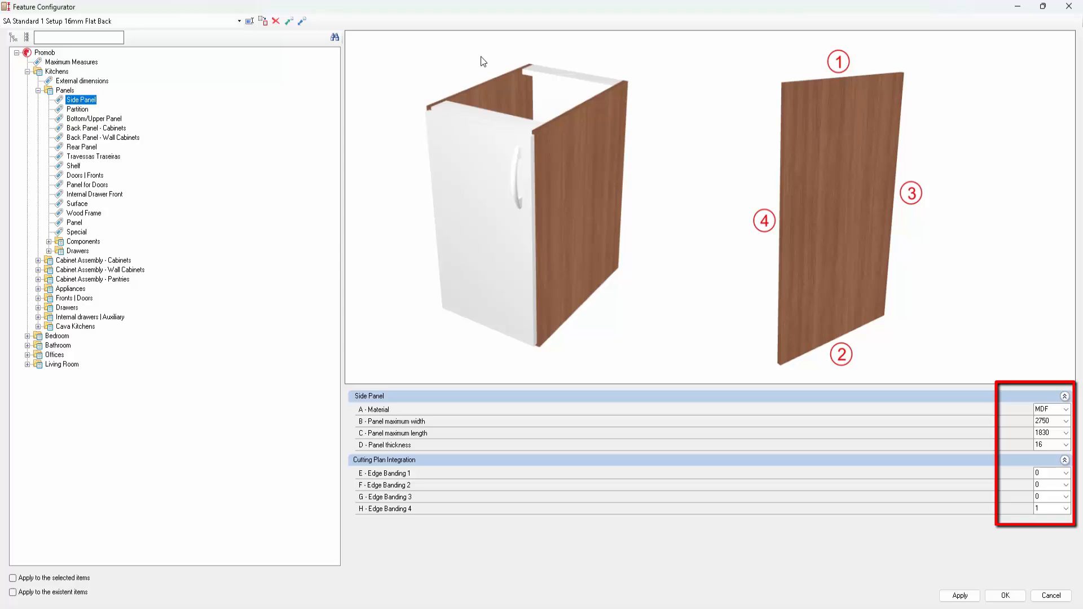
click(1065, 508)
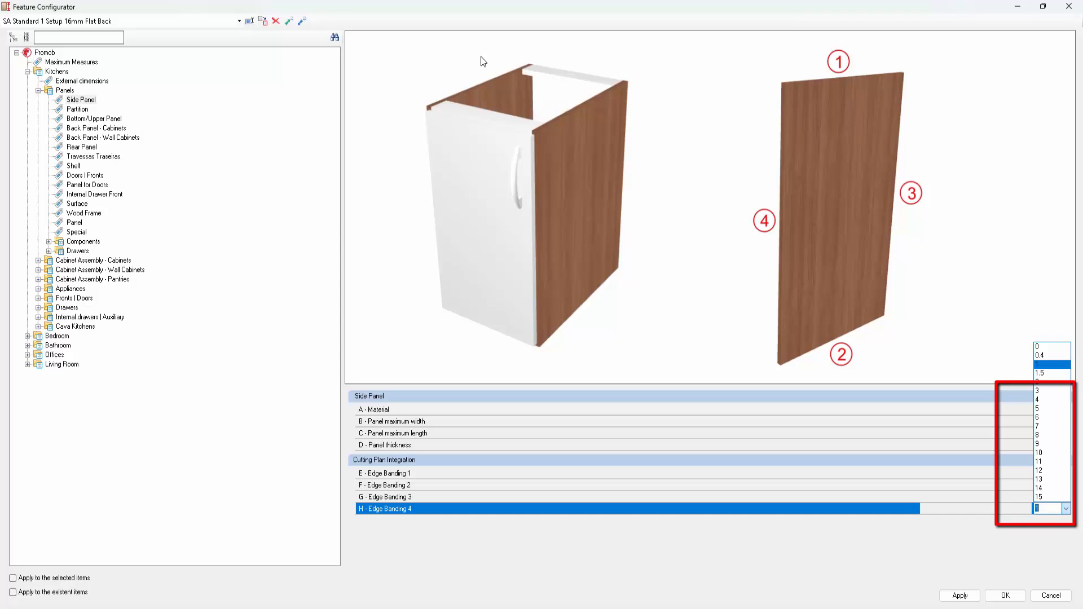
key(Return)
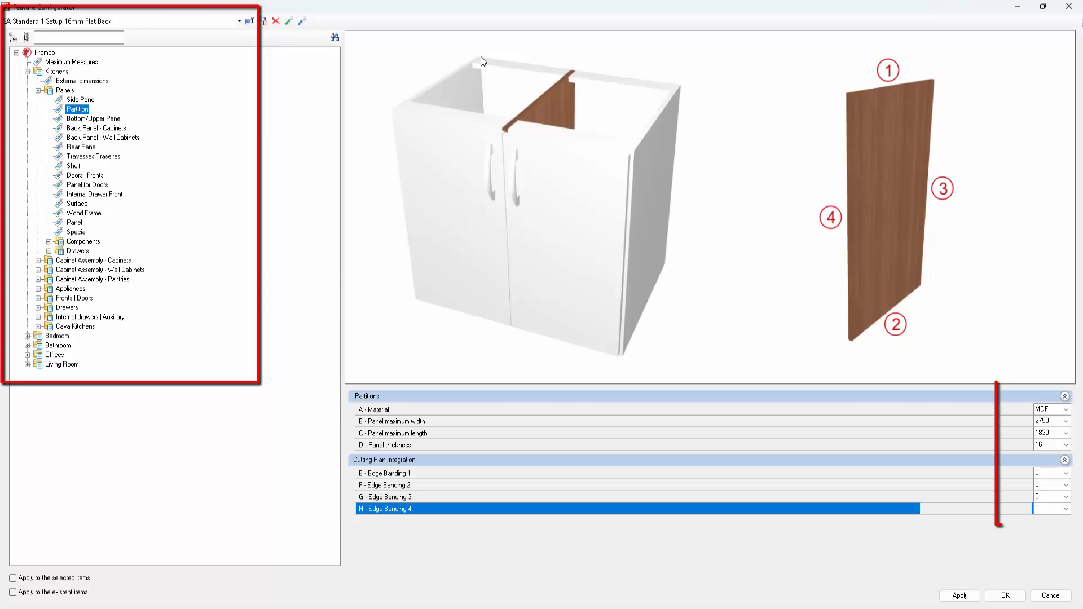
key(Down)
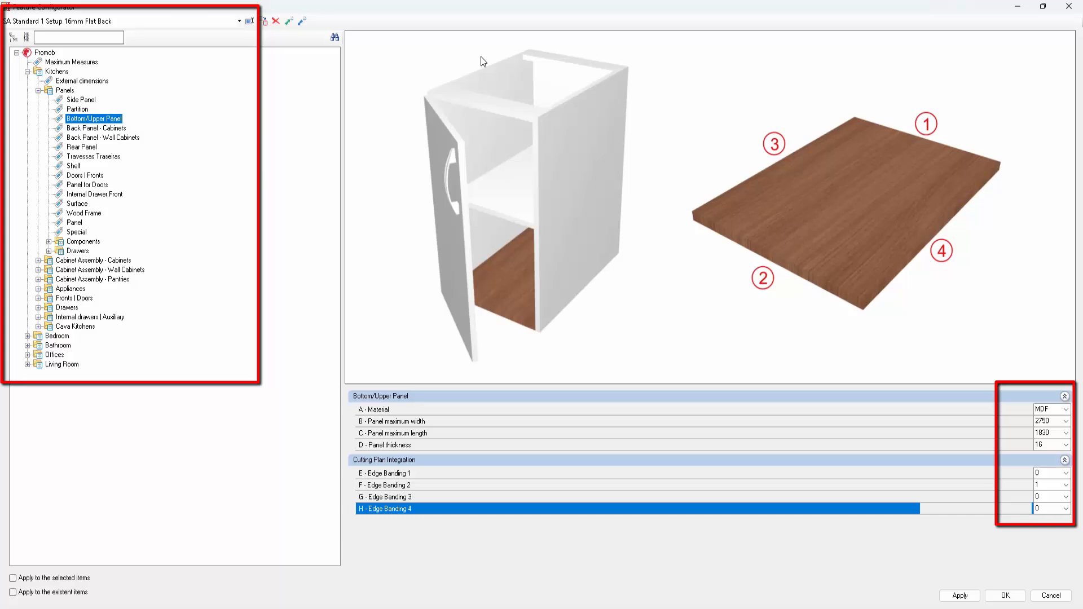
key(Down)
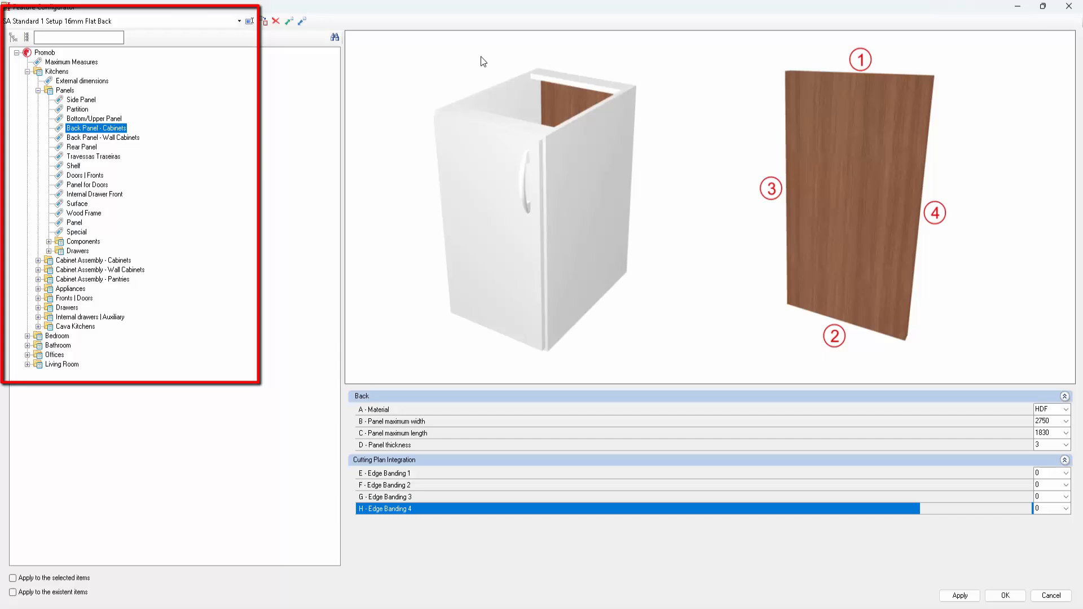
key(Down)
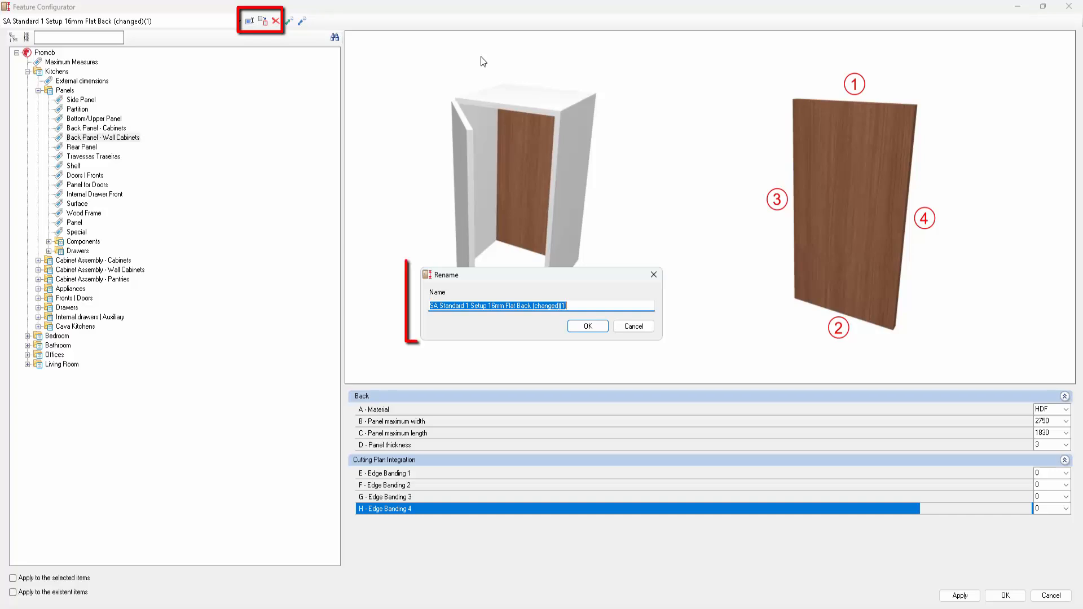
Try to rename the duplicated configuration, replacing its "(changed)(1)" ending with "16mm b"
key(Right)
key(BackSpace)
key(BackSpace)
key(BackSpace)
key(BackSpace)
key(BackSpace)
key(BackSpace)
key(BackSpace)
key(BackSpace)
key(BackSpace)
key(BackSpace)
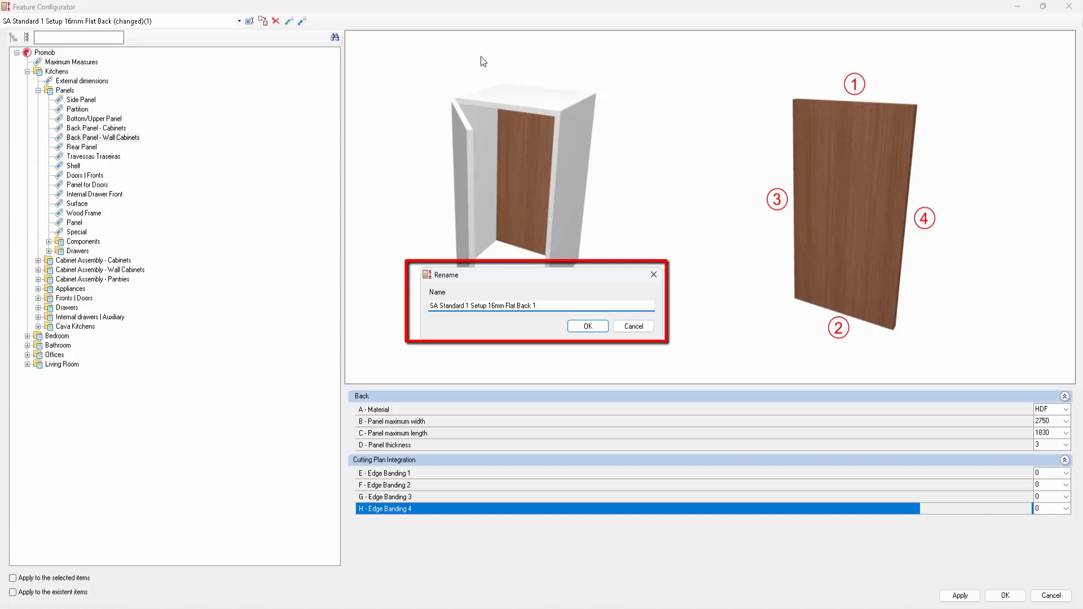
text(16mm )
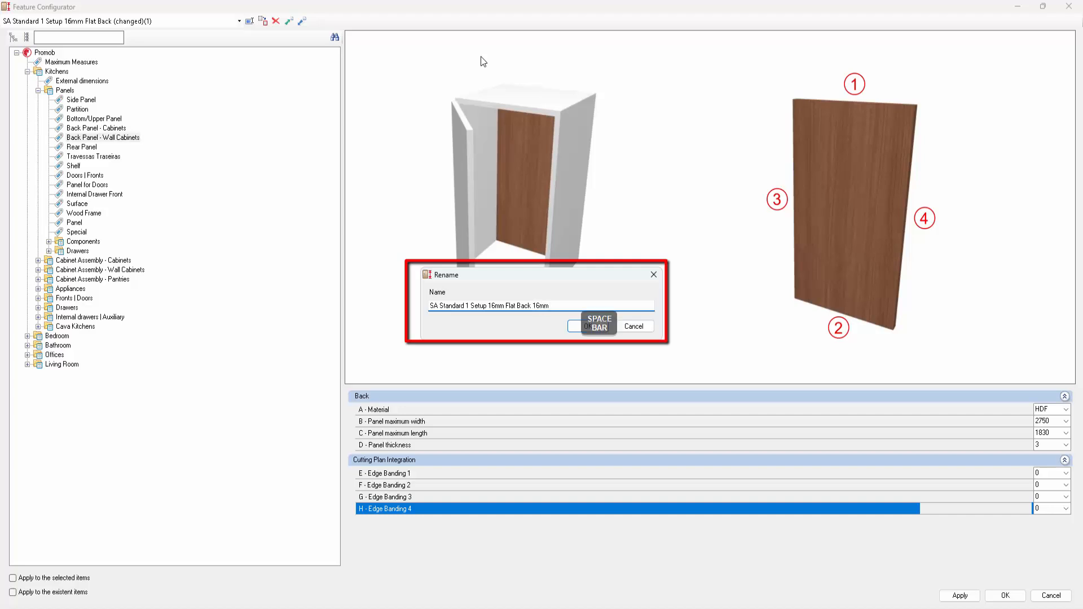
text(b)
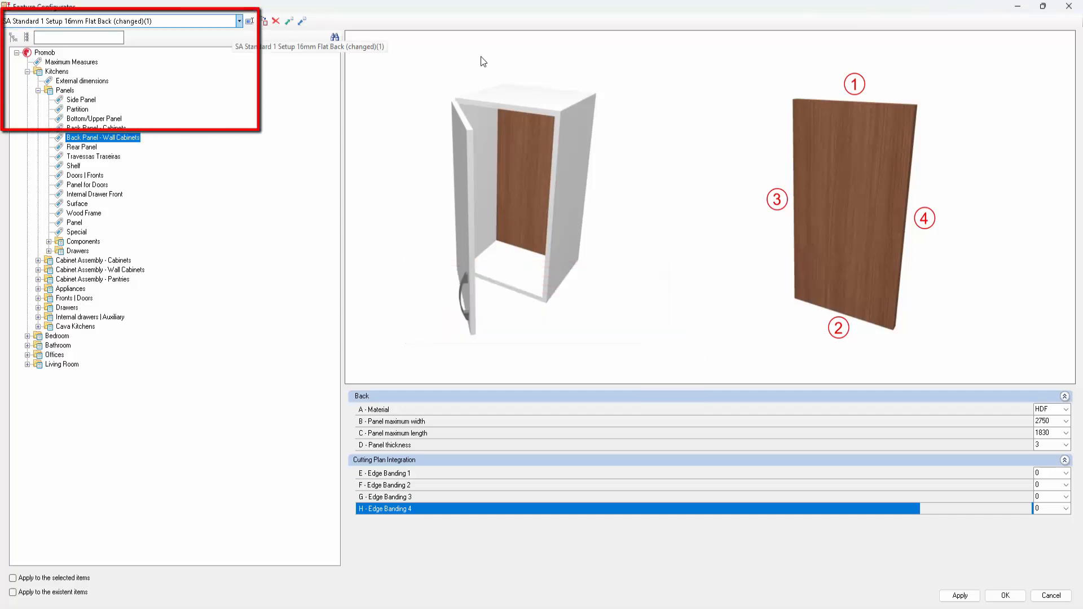
Remove the duplicated configuration SA Standard 1 Setup 16mm Flat Back (changed)(1)
click(240, 21)
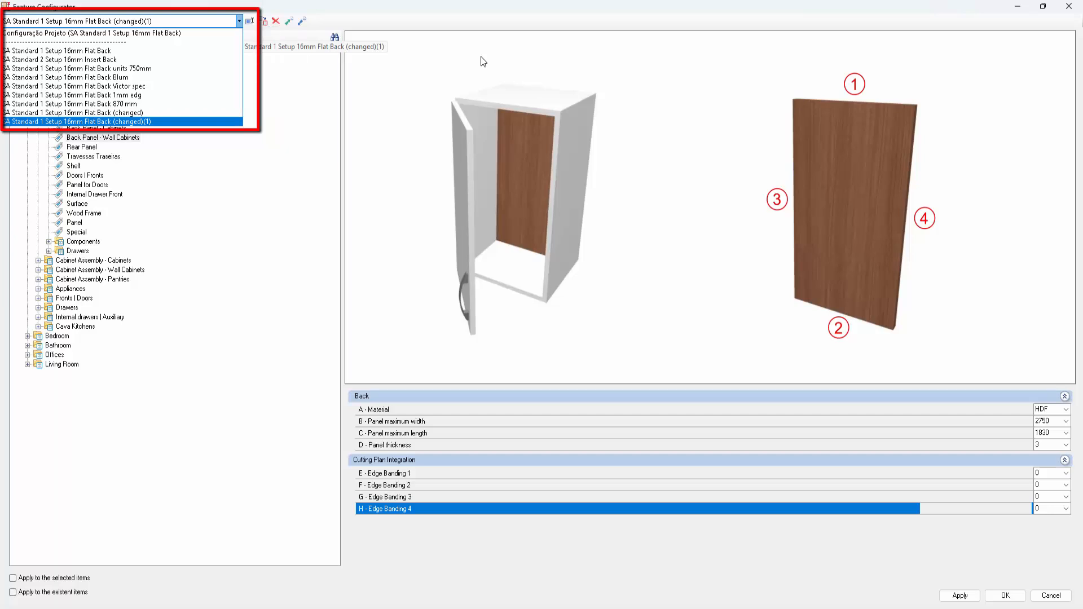
click(74, 51)
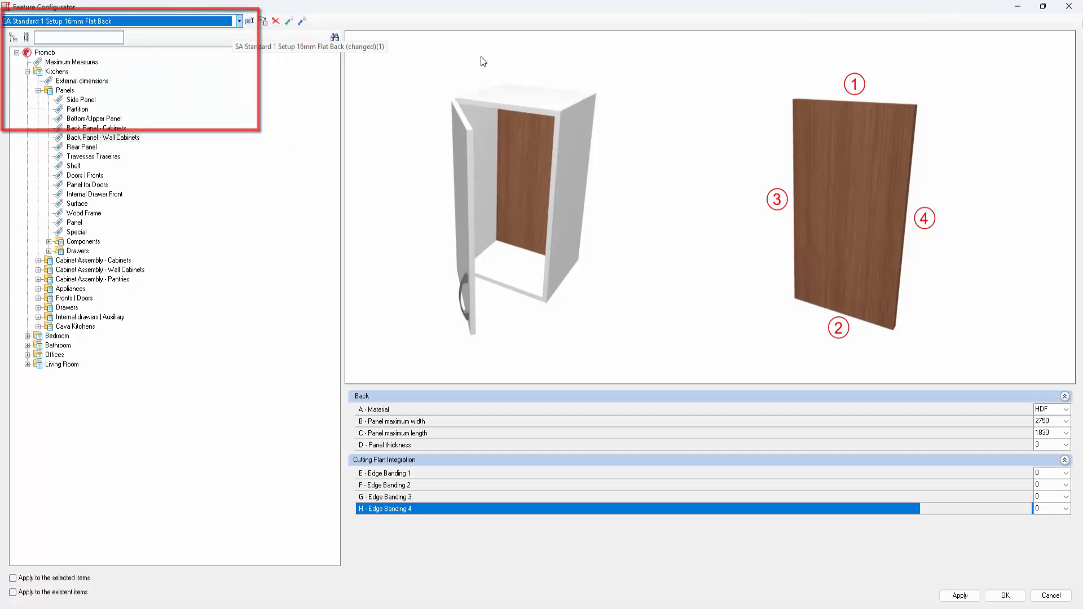
click(239, 21)
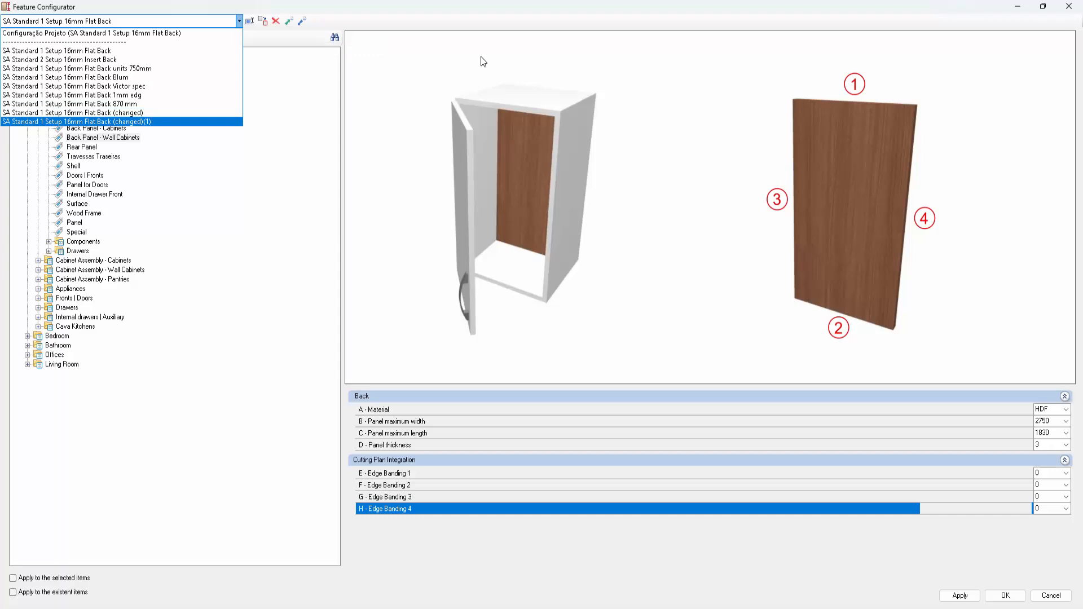
click(76, 121)
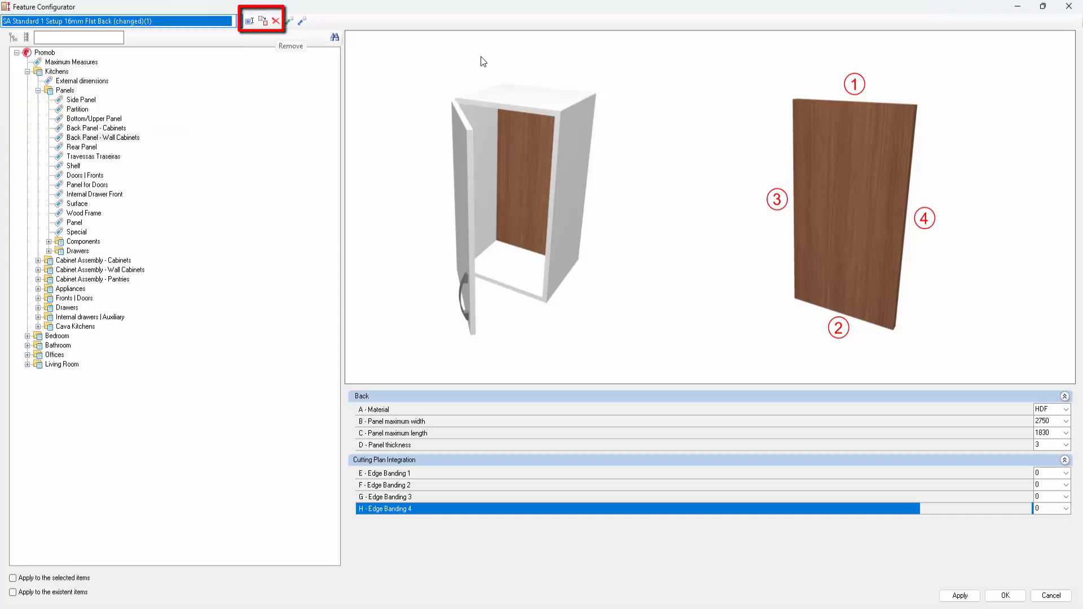
click(275, 20)
key(Return)
Make SA Standard 1 Setup 16mm Flat Back the active configuration again
click(239, 21)
key(Up)
key(Up)
key(Up)
key(Up)
key(Up)
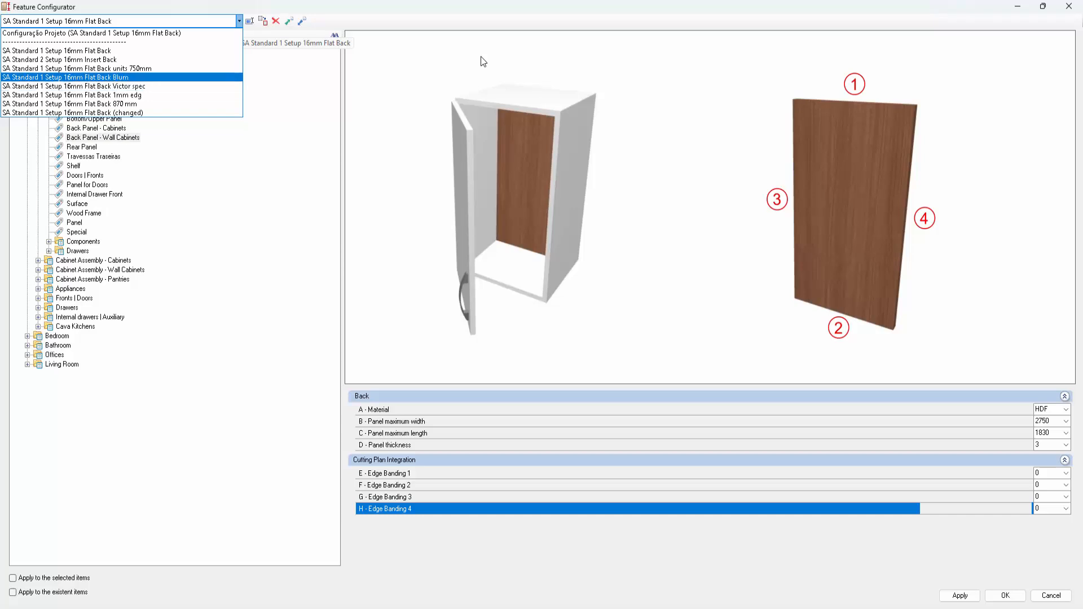
key(Return)
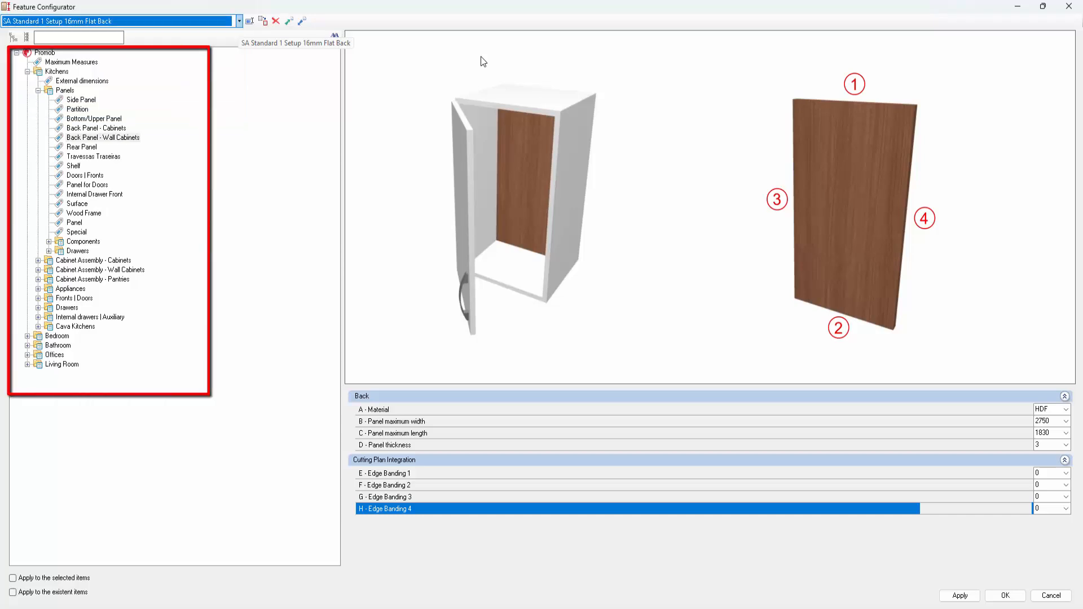
Examine the material, thickness and edge banding settings of the Rear Panel, Travessas Traseiras, Shelf and Doors | Fronts
key(Tab)
key(Down)
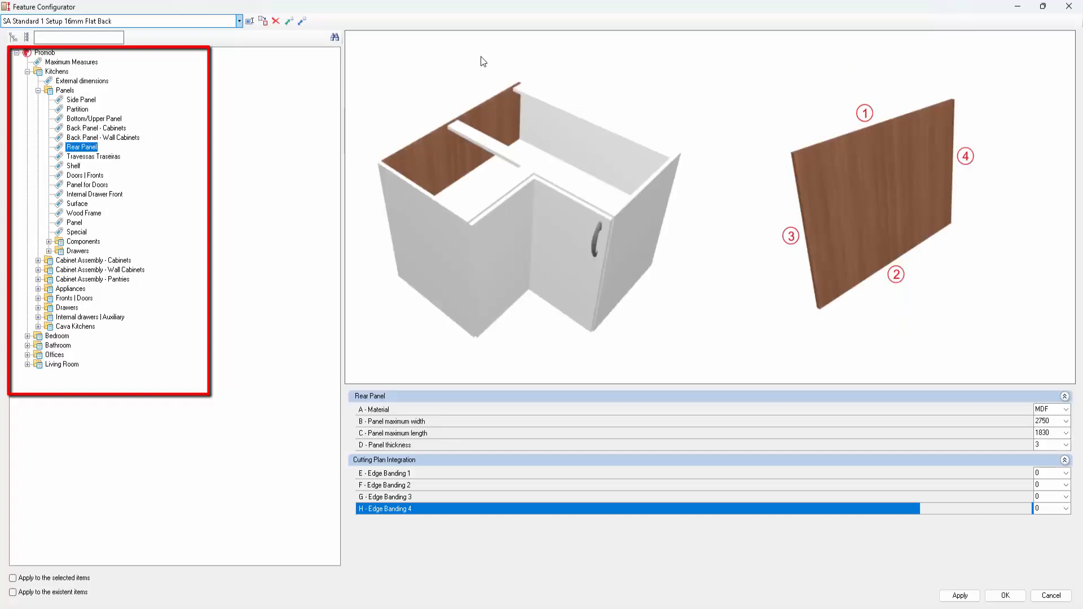
key(Down)
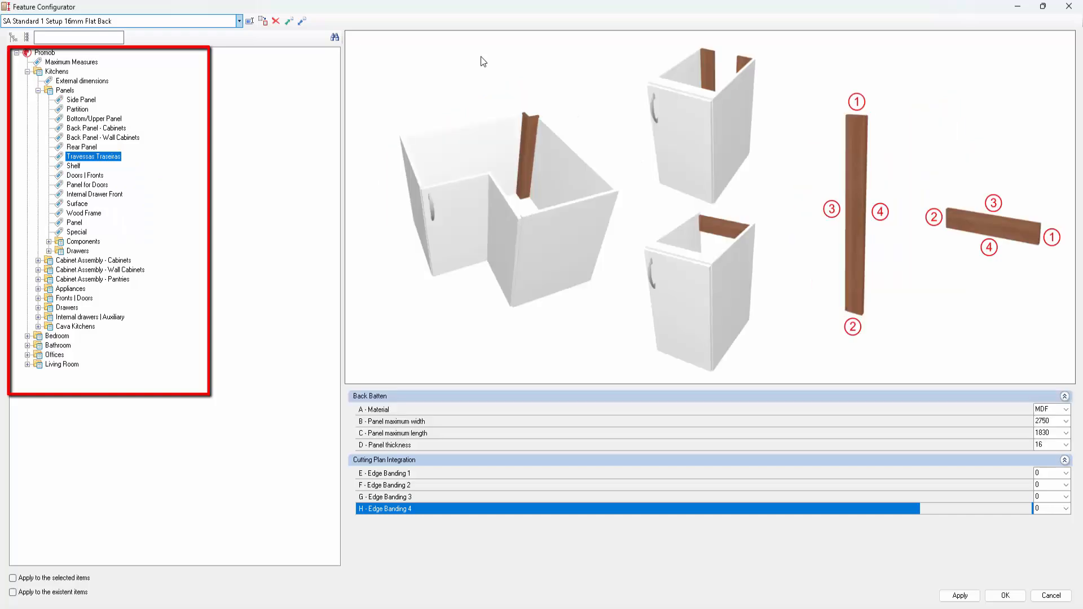
key(Down)
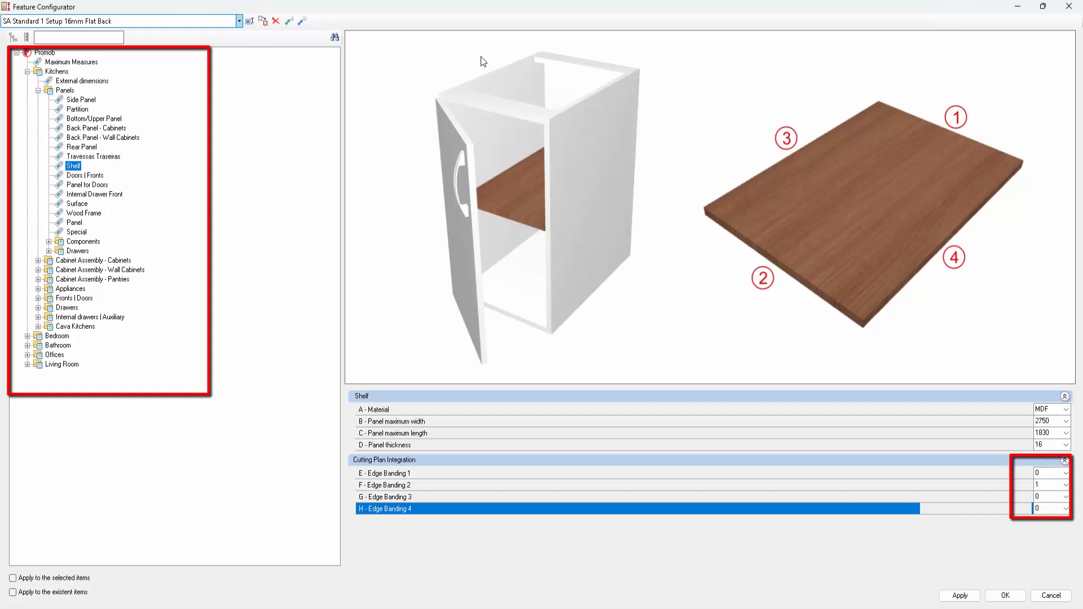
key(Down)
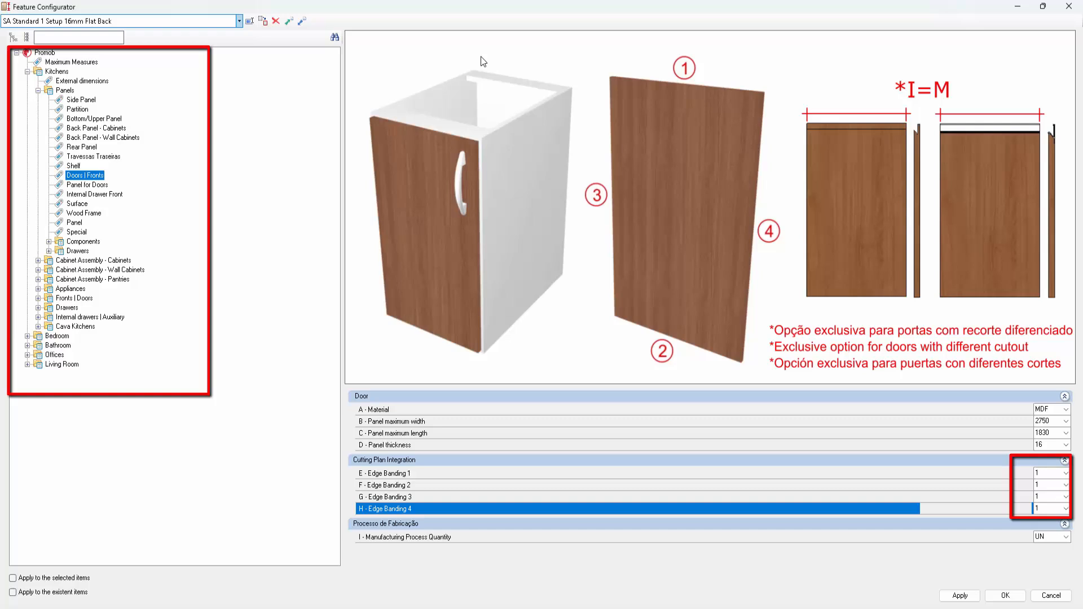
Set Edge Banding 1, 2, 3 and 4 of the Doors | Fronts panel to 2 and apply the change
key(Tab)
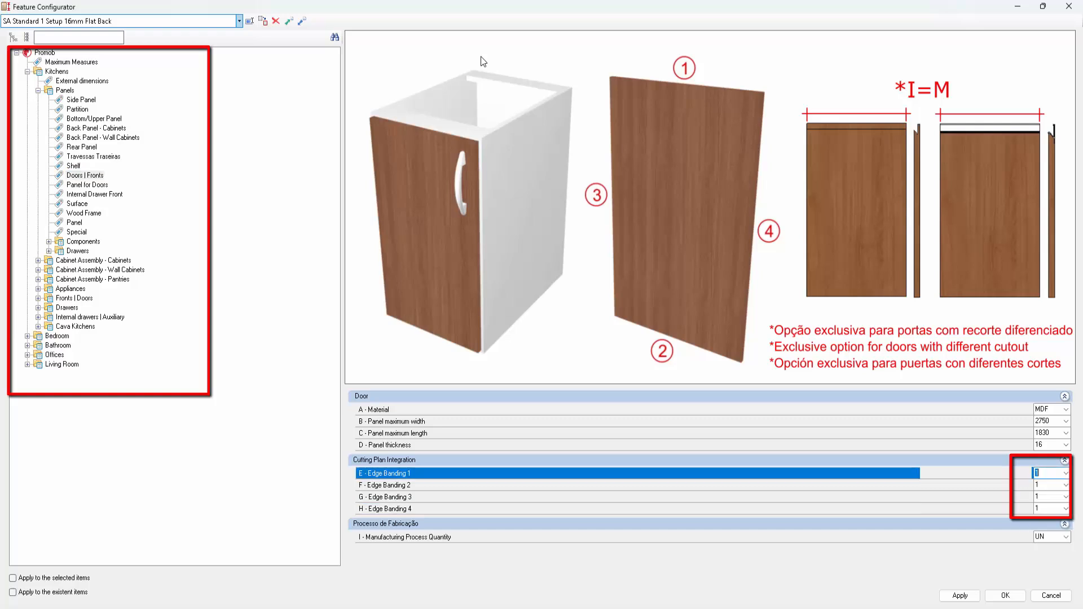
text(2)
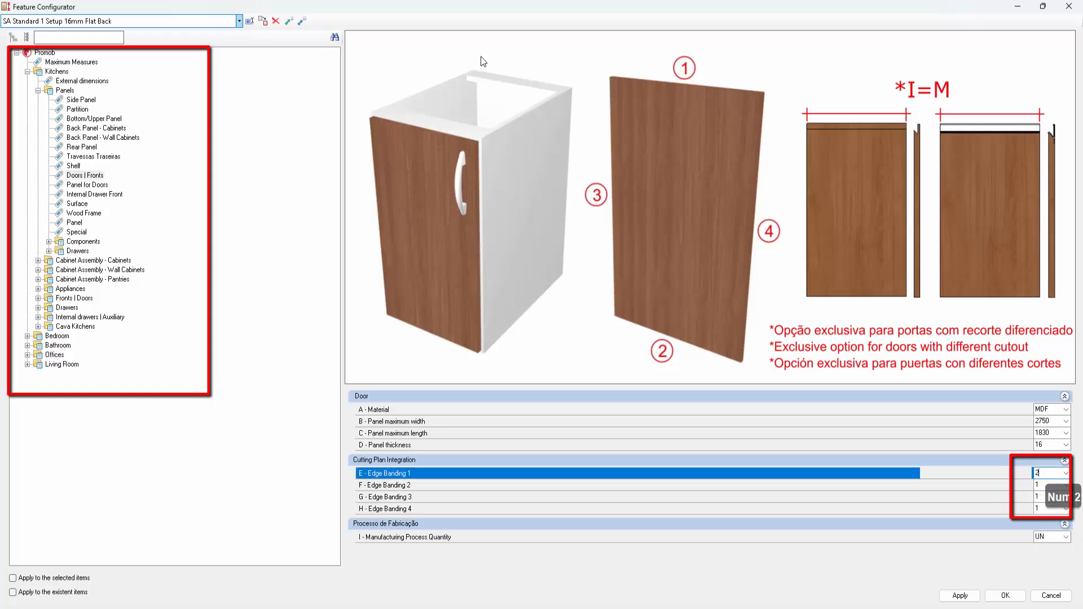
key(Tab)
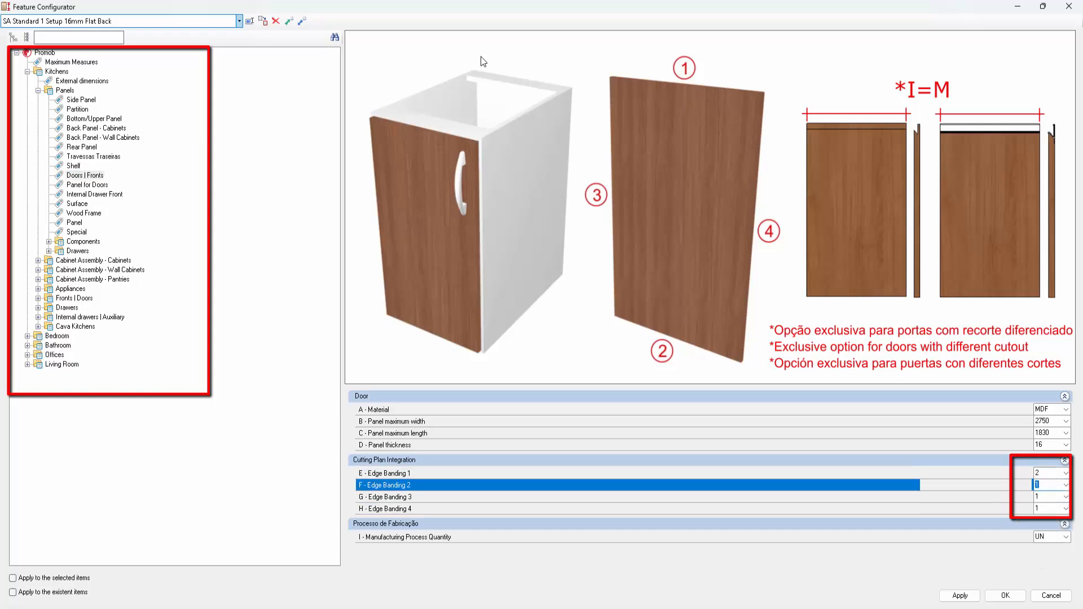
text(2)
key(Tab)
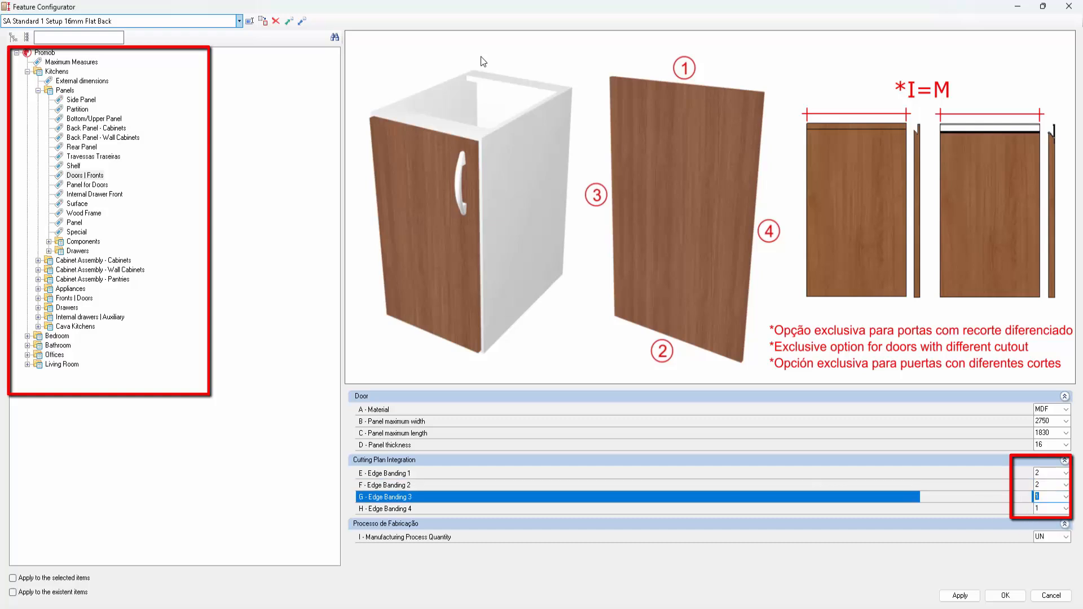
text(2)
key(Tab)
text(2)
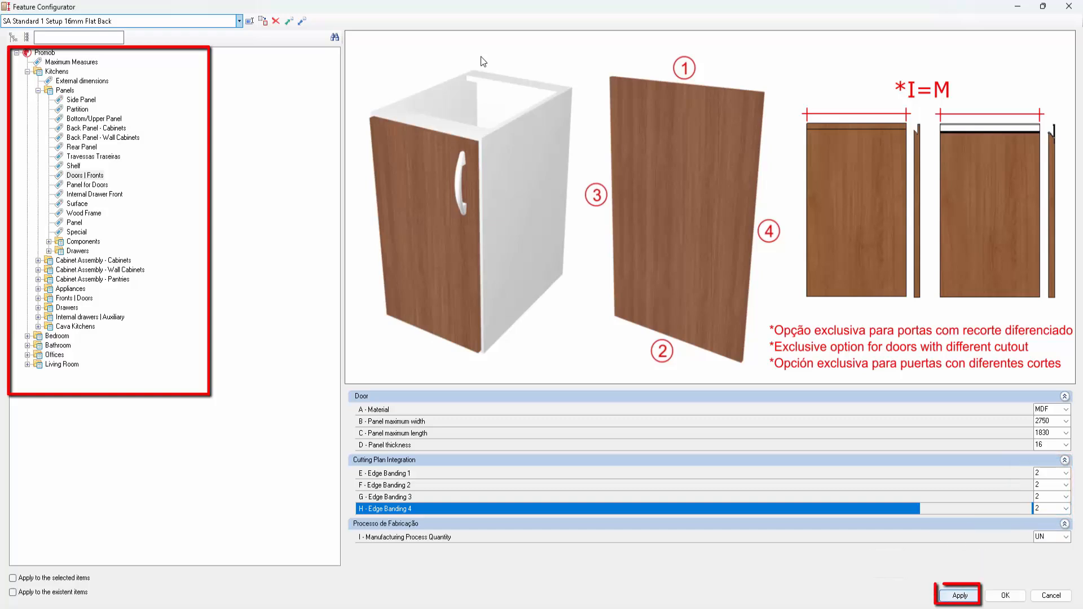
key(alt+a)
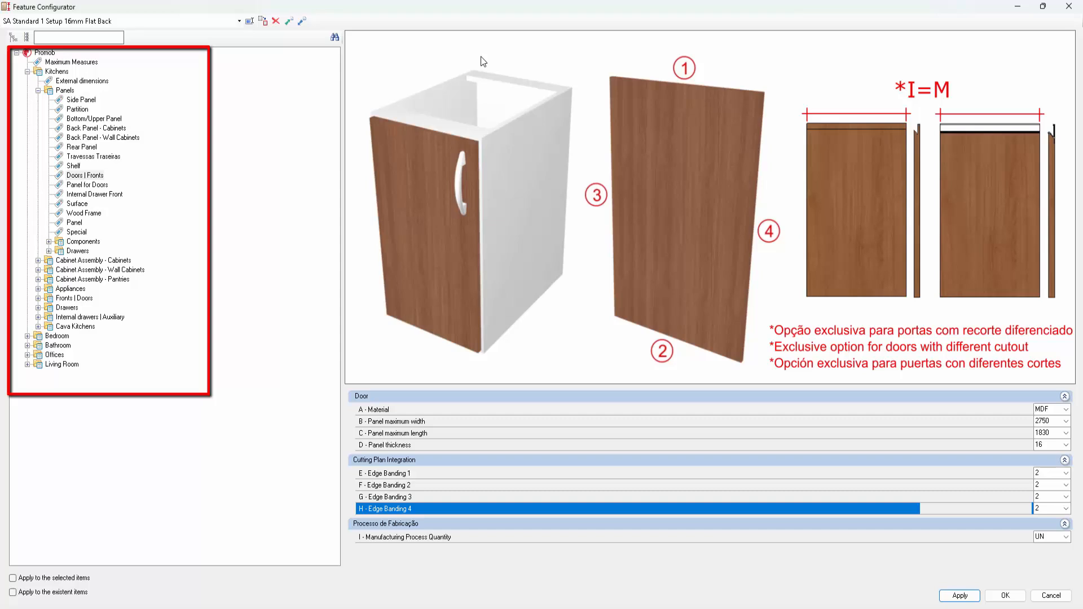
Examine the kitchen panel settings for Panel for Doors, Internal Drawer Front, Surface, Wood Frame, Panel and Special
key(Down)
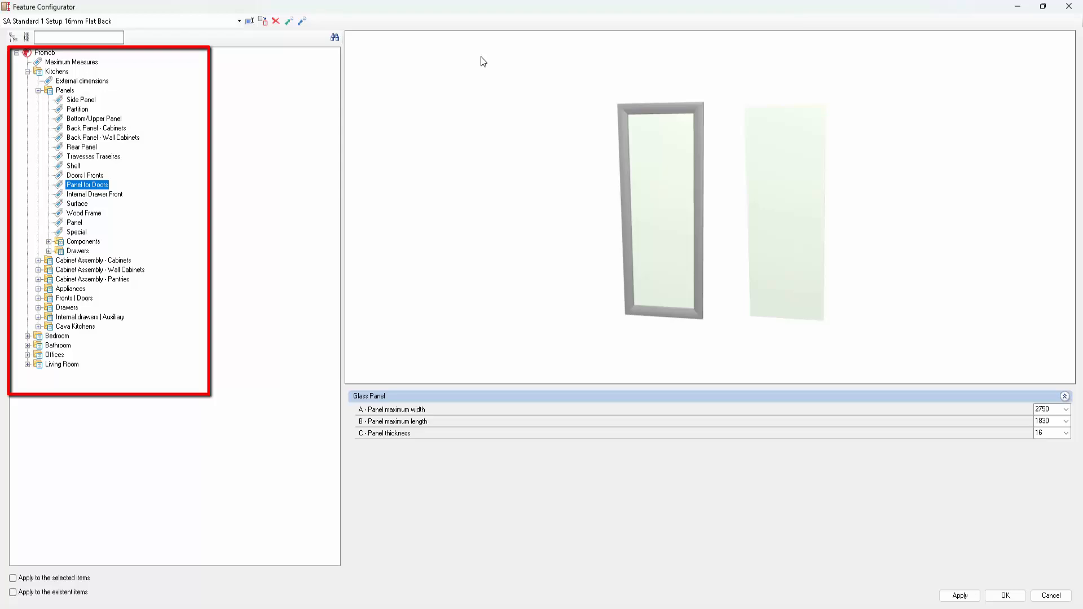
key(Down)
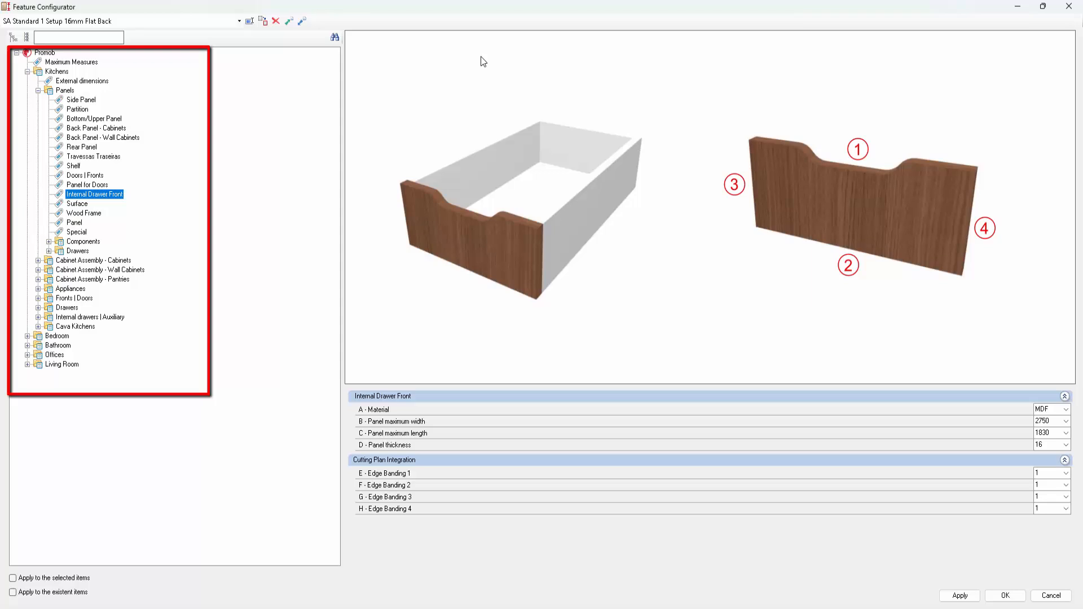
key(Down)
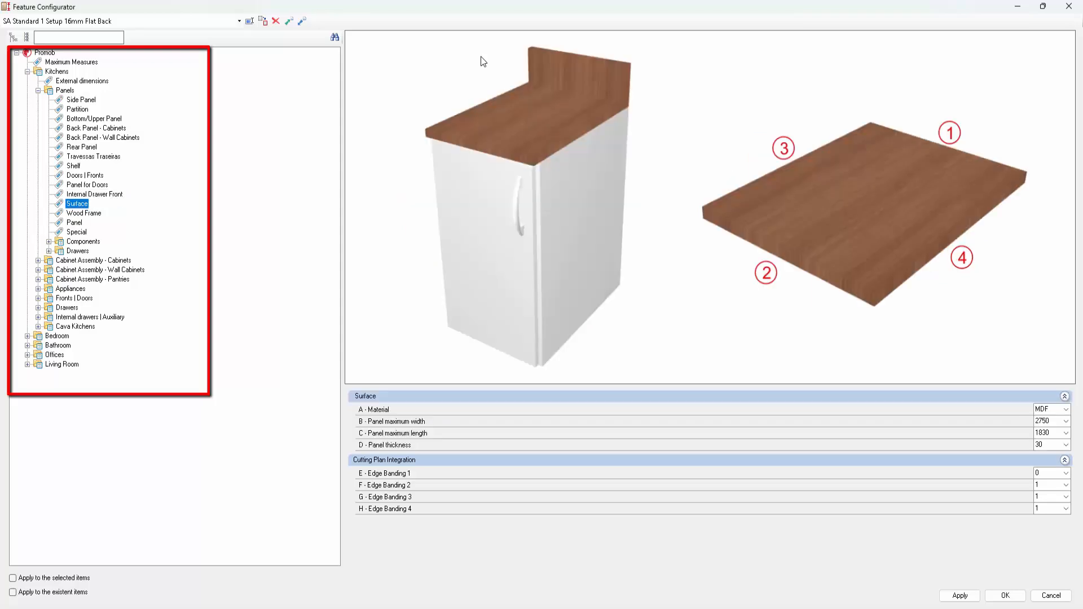
key(Down)
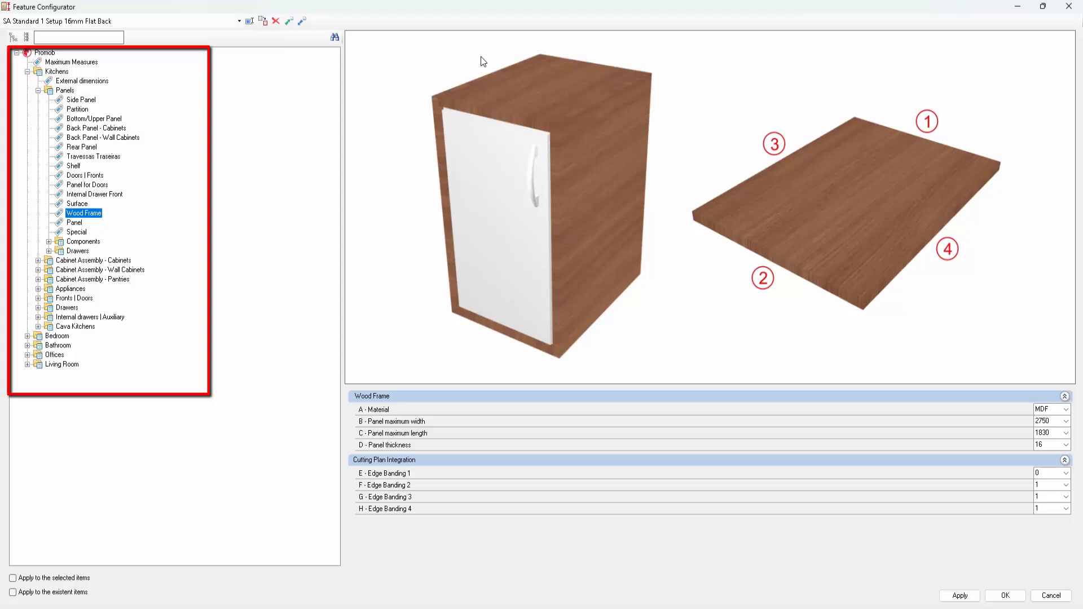
key(Down)
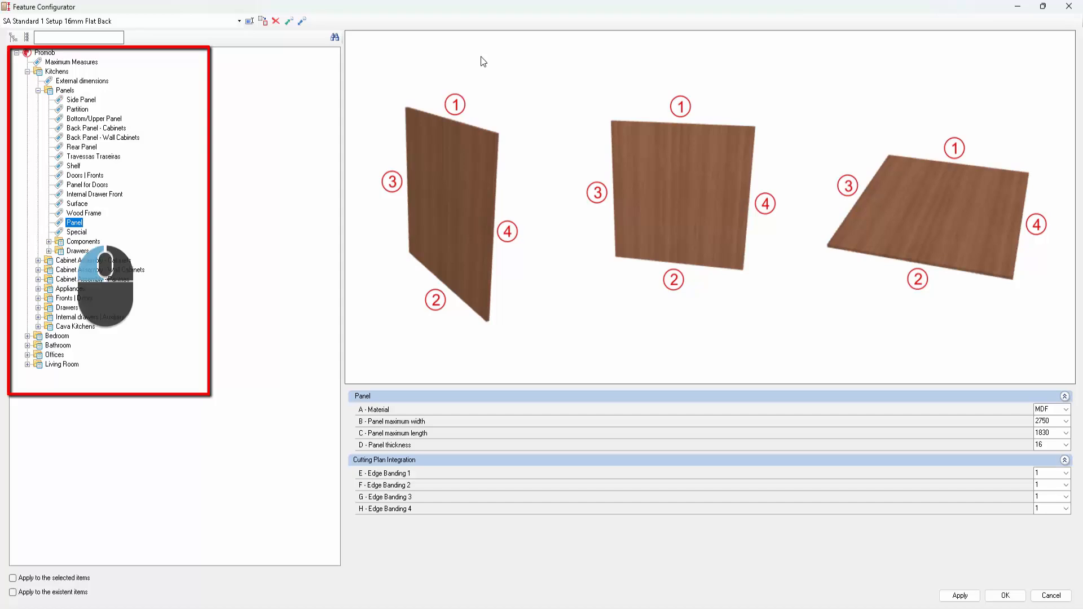
key(Down)
key(Down)
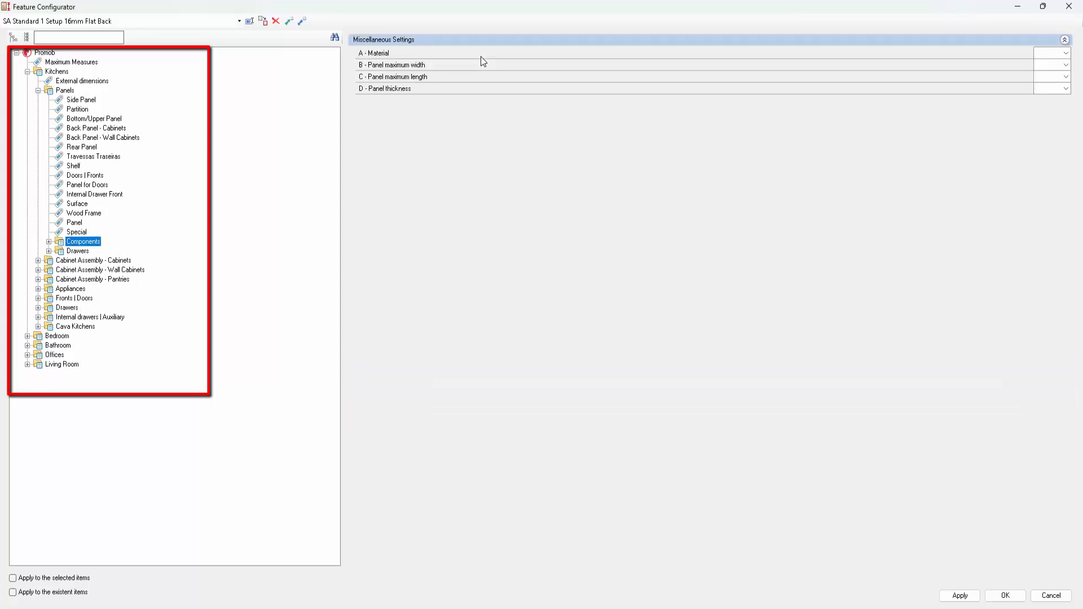
key(Up)
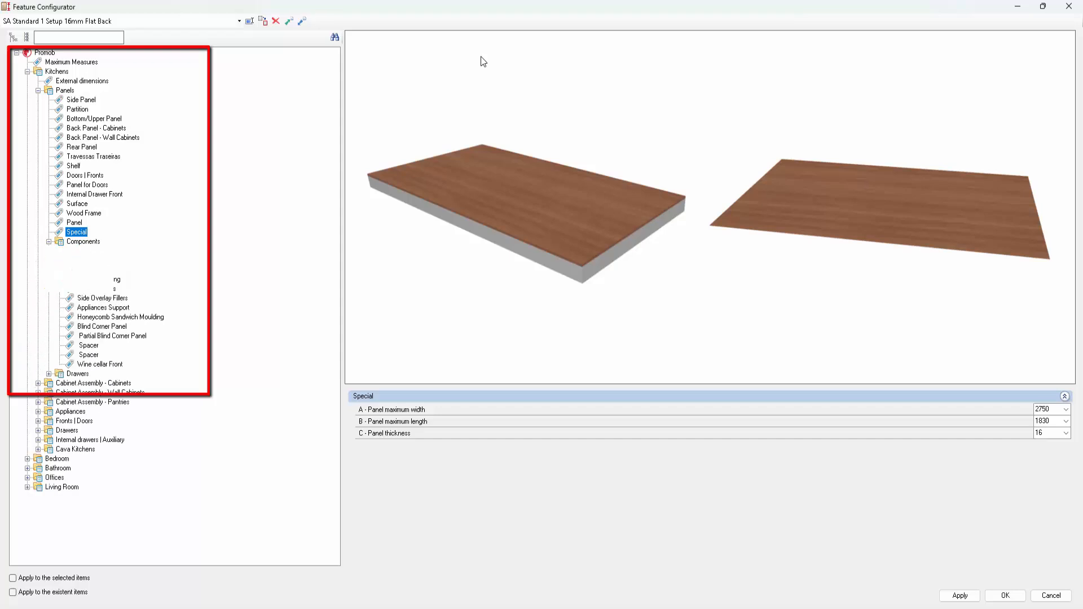
Examine the material, thickness and edge banding settings of the Cleat, Kick Plate, Moulding, Crown Moulding and Overlay Fillers components
key(Down)
key(Down)
key(Down)
key(Down)
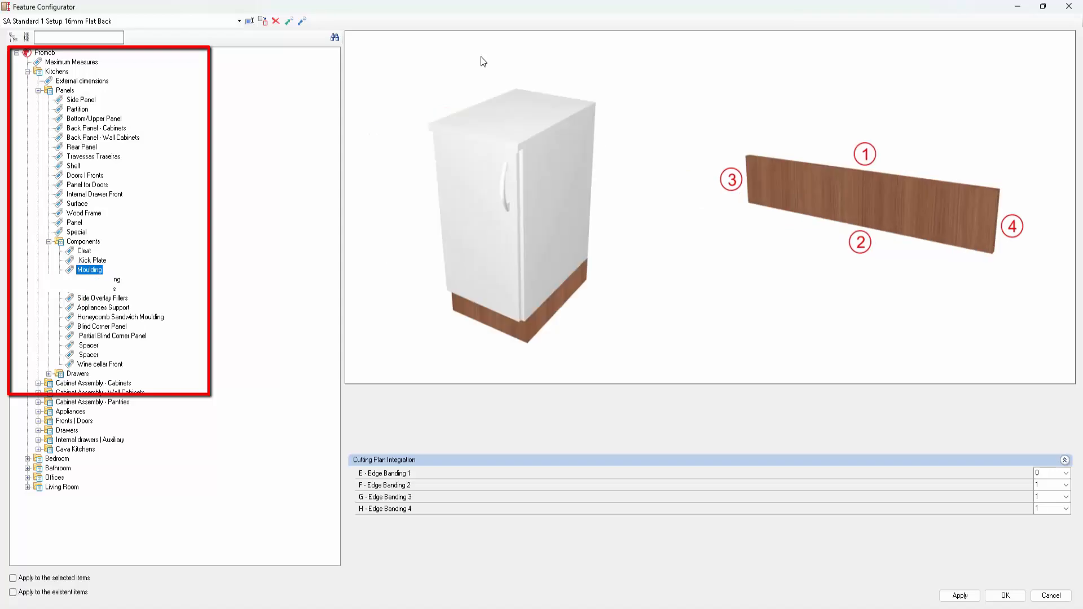
key(Down)
key(Down)
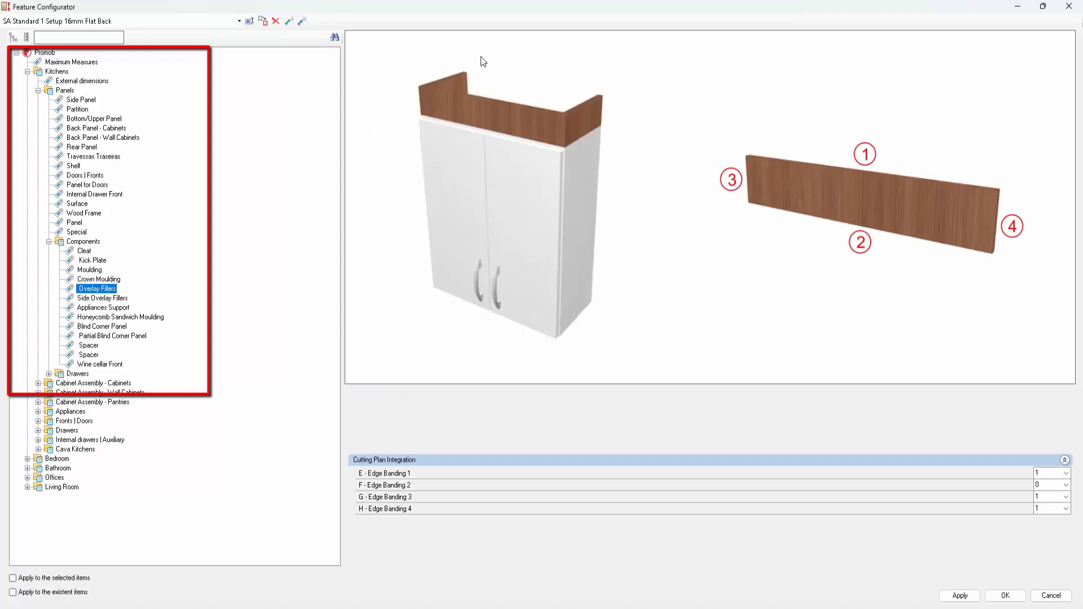
key(Up)
key(Up)
key(Up)
key(Up)
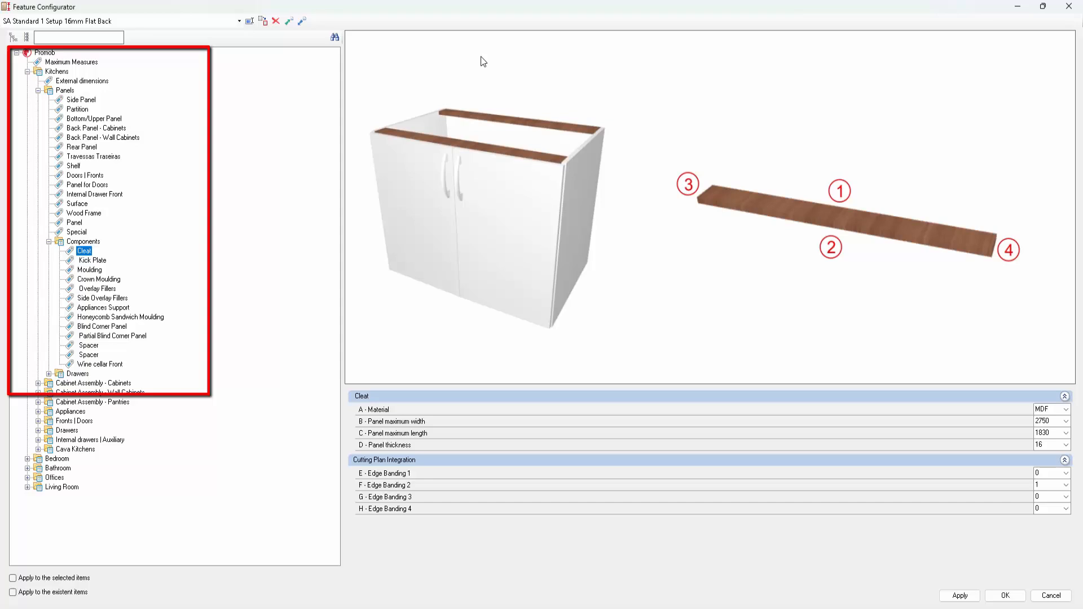
key(Down)
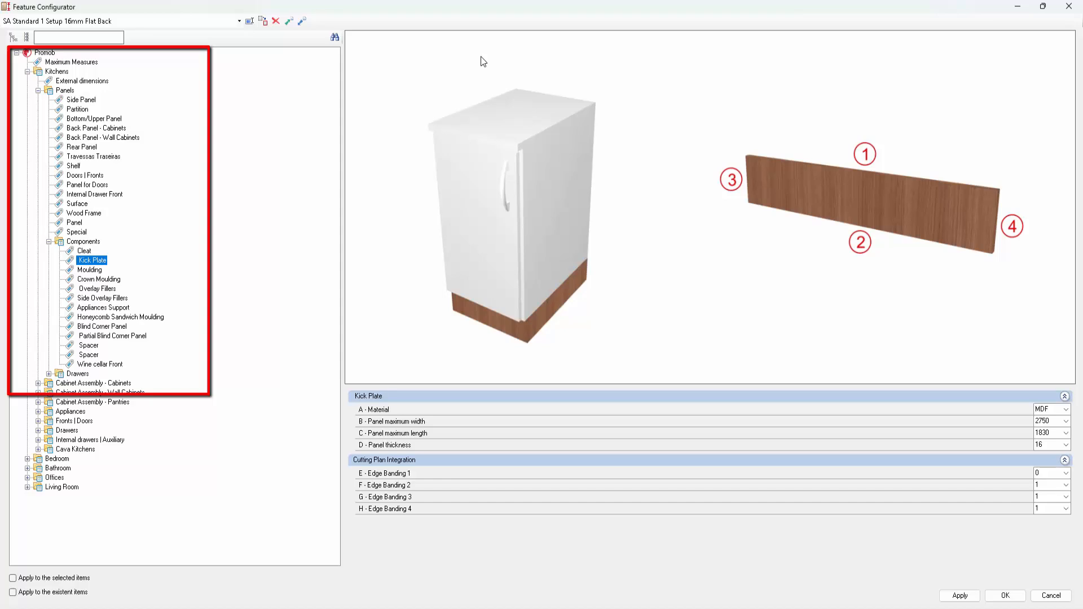
key(Down)
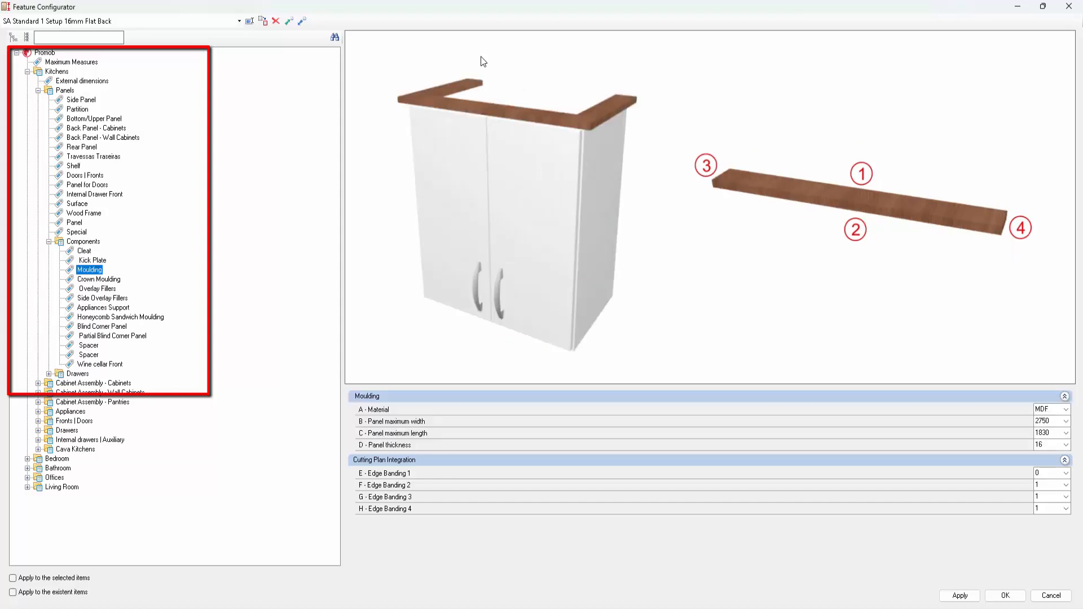
key(Down)
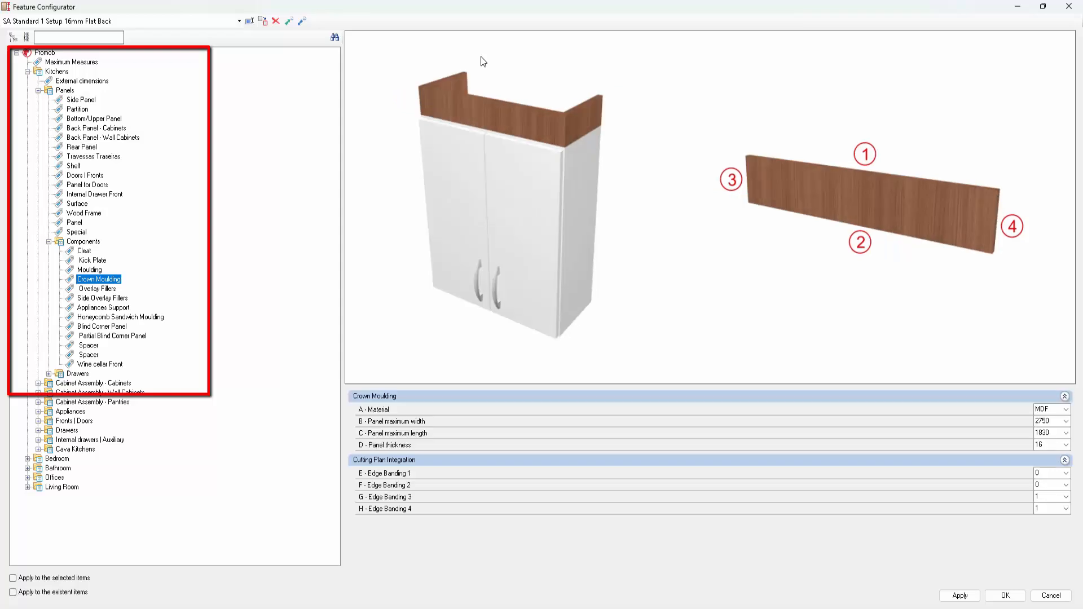
key(Down)
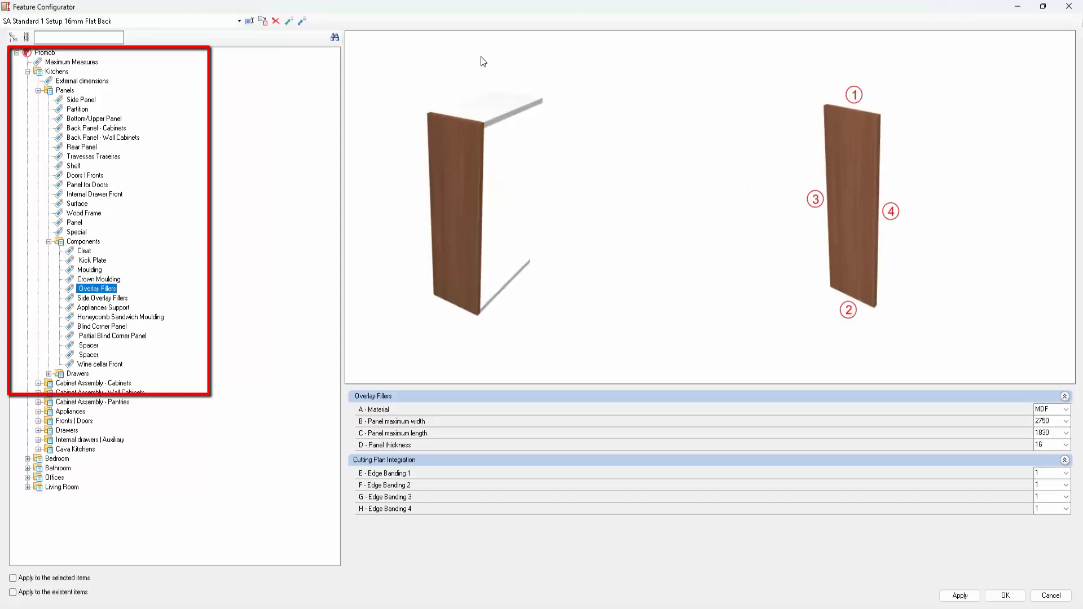
Set the Side Overlay Fillers material to MDF and apply the change
key(Down)
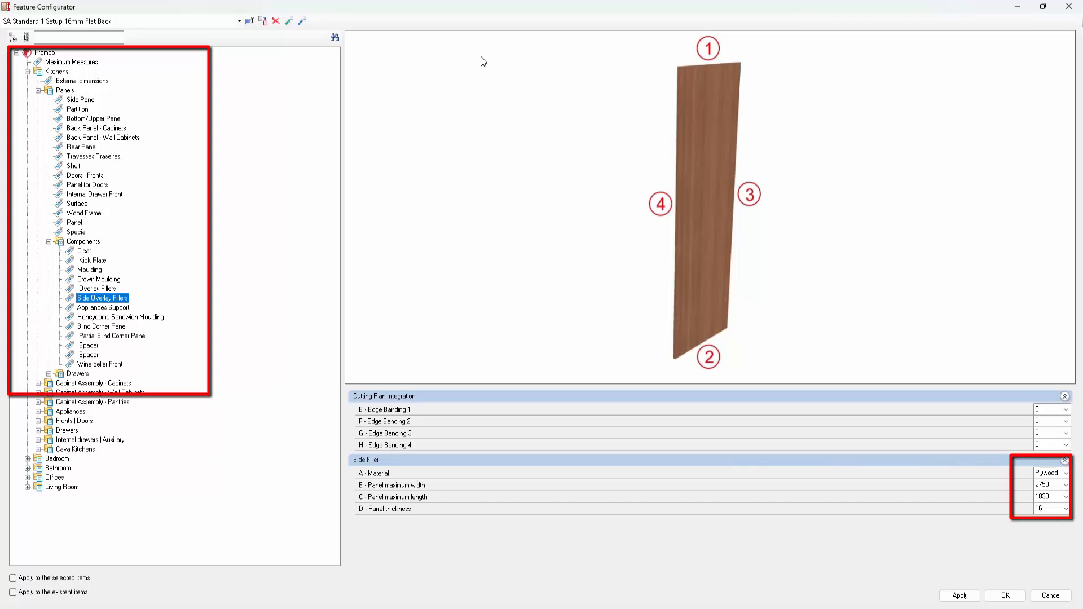
click(1066, 473)
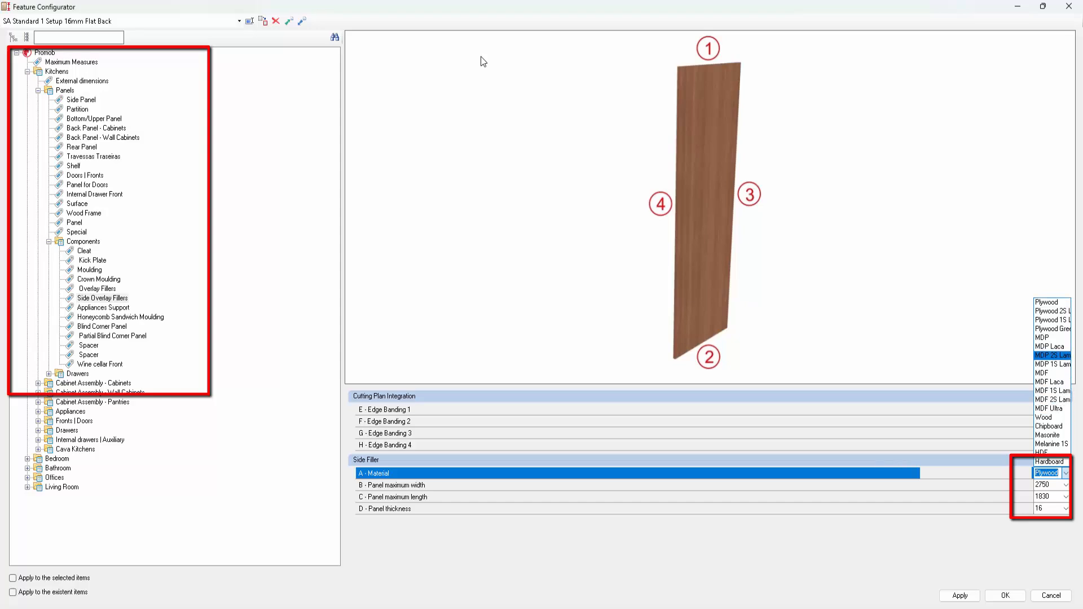
click(1049, 373)
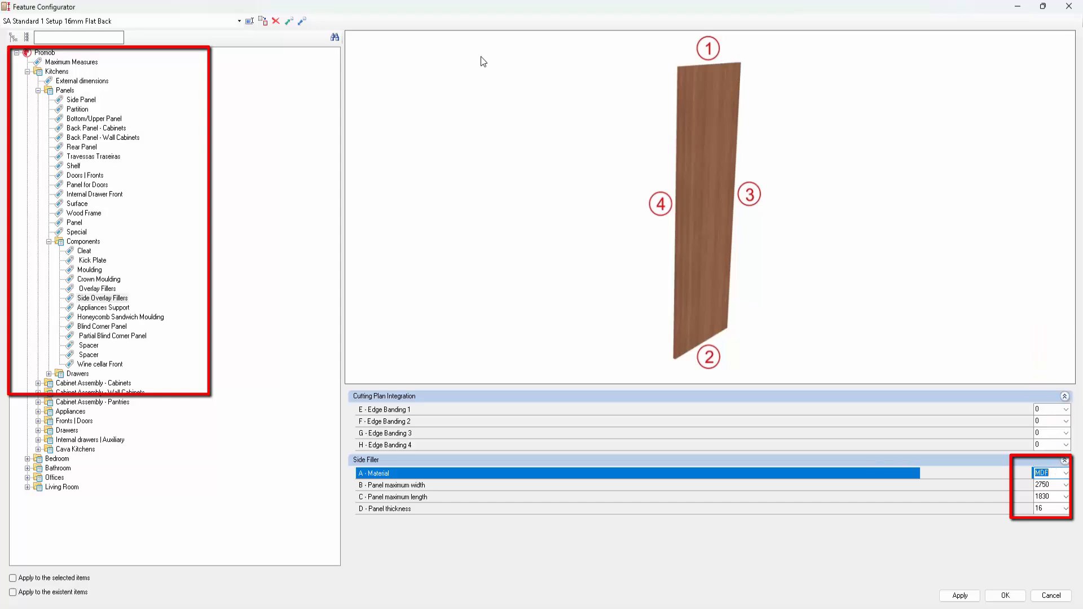
click(959, 596)
Examine the panel and edge banding settings of the remaining components, from Appliances Support through the blind corner panels and spacers to Wine cellar Front
key(Down)
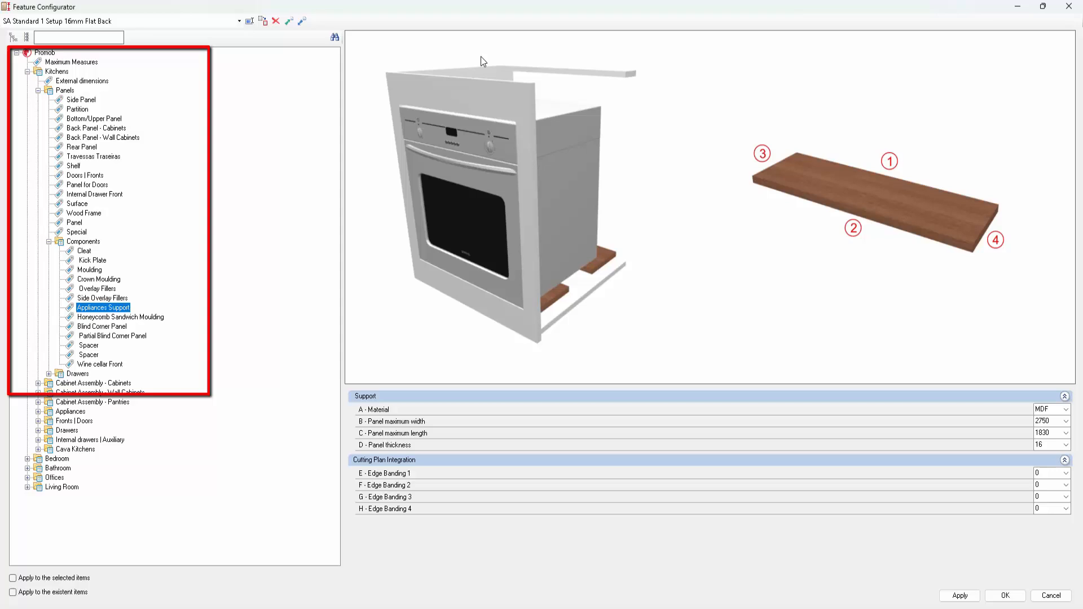
key(Down)
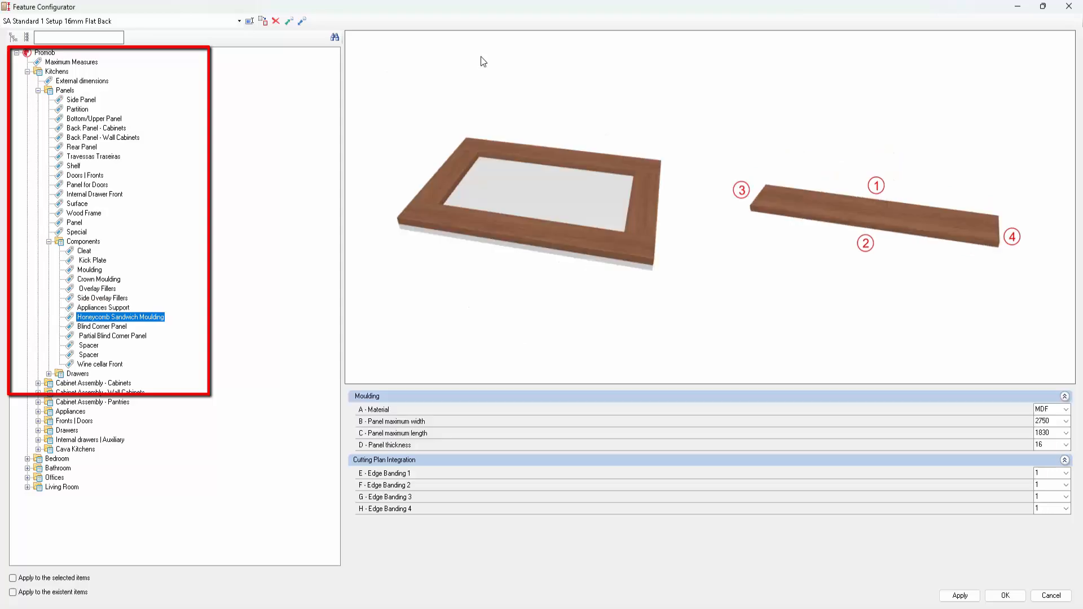
key(Down)
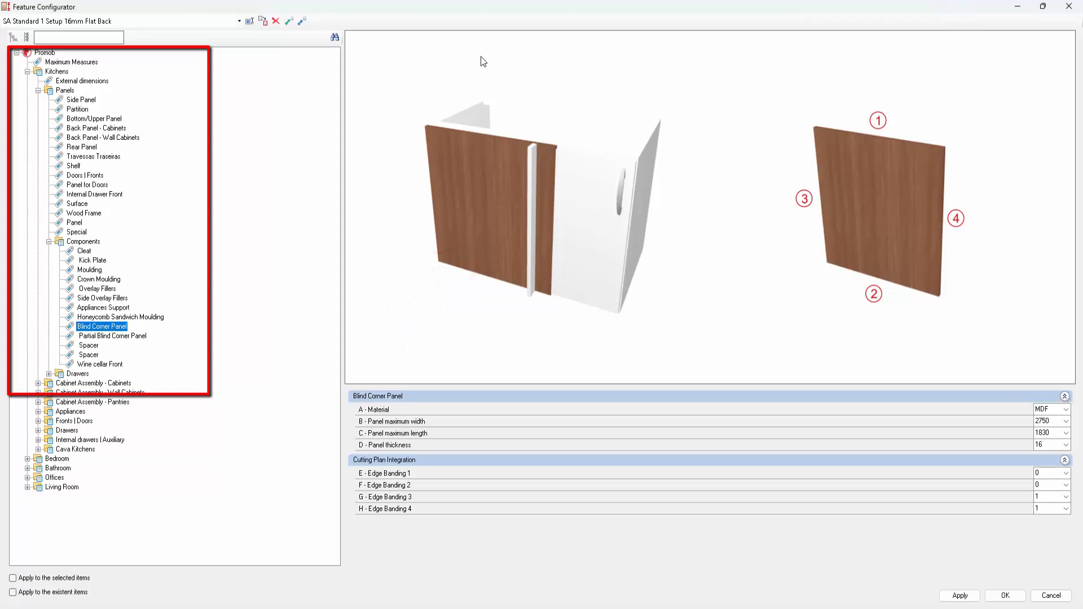
key(Down)
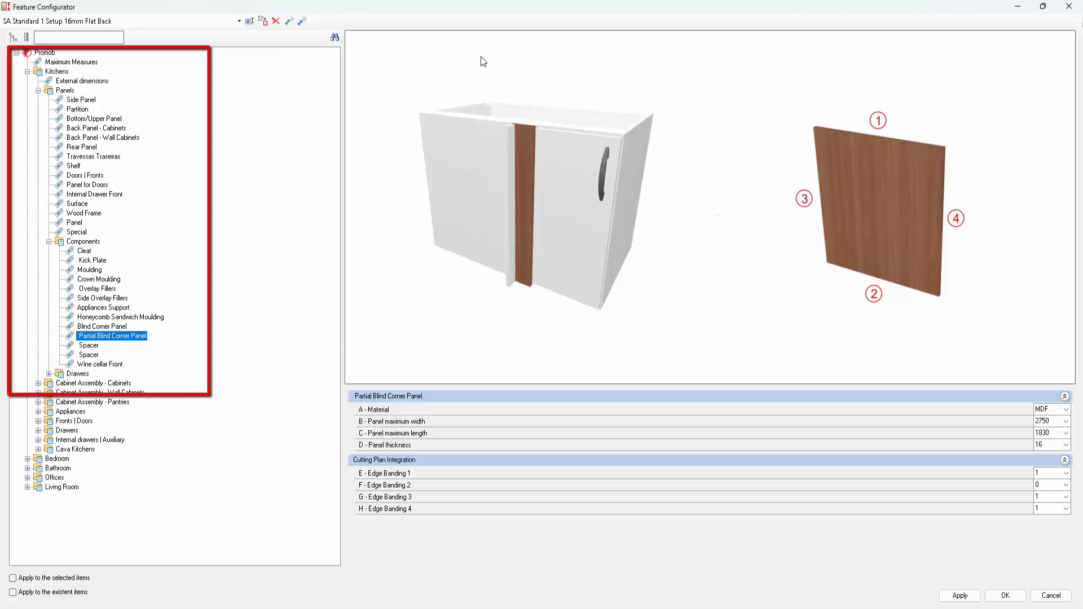
key(Down)
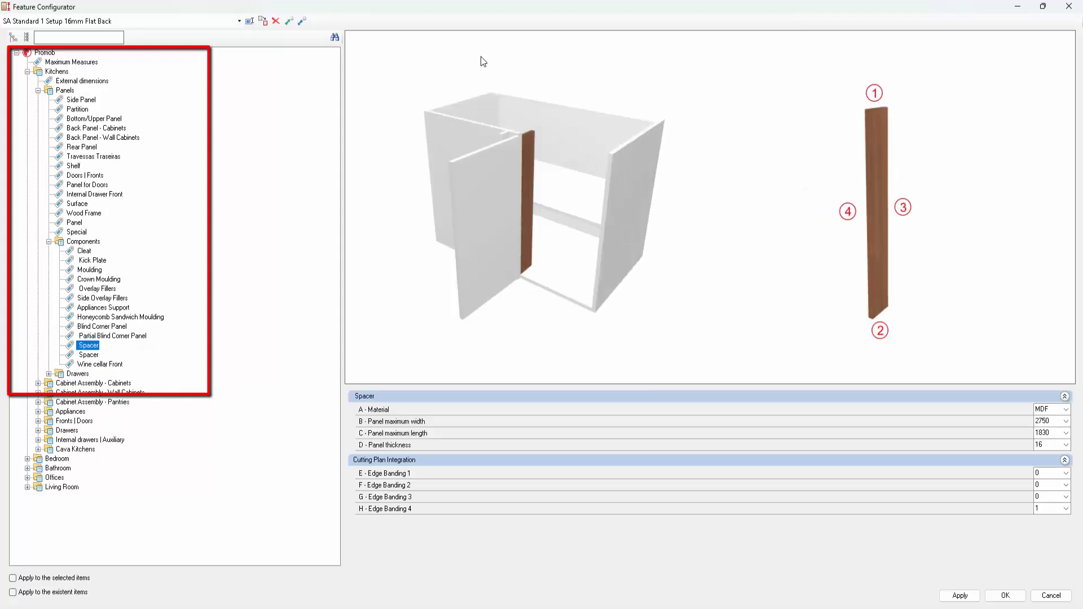
key(Down)
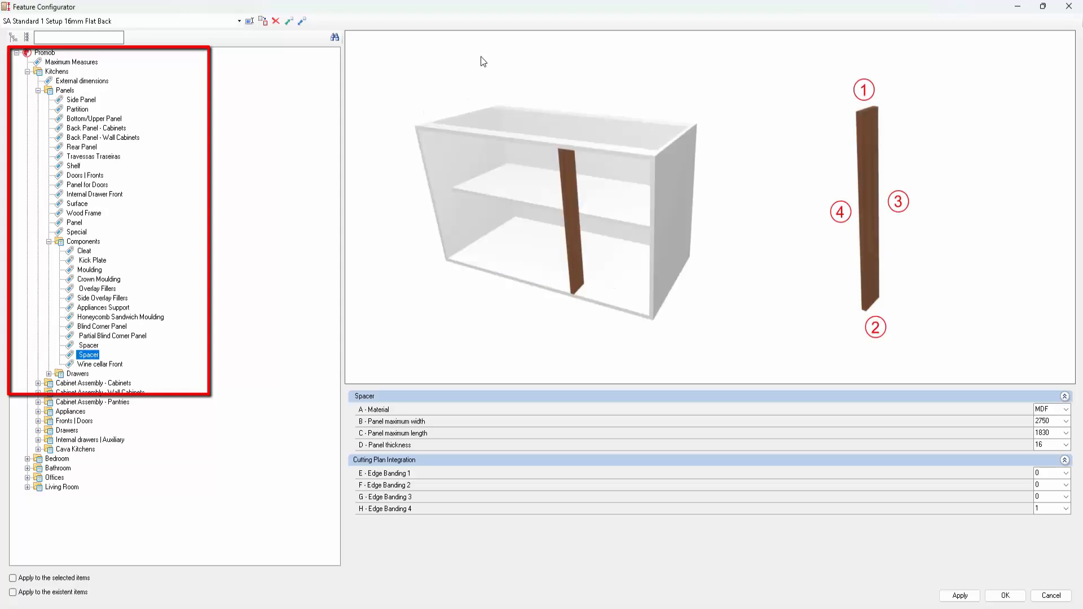
key(Down)
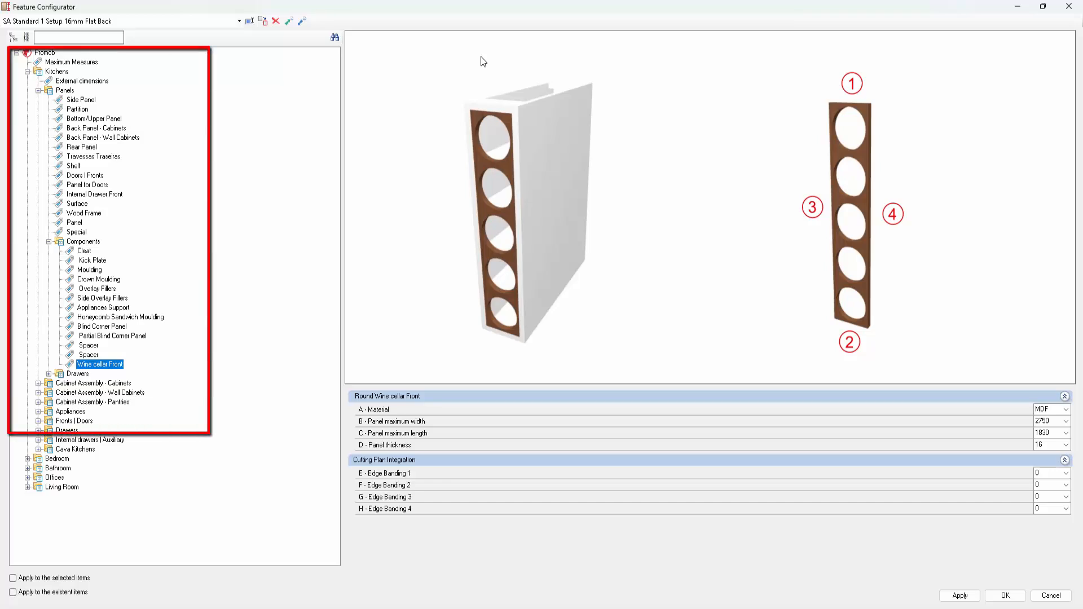
Examine the kitchen drawer panel settings for Side Panel, Metalic Side, Front Face and both Back Panel entries
key(Down)
key(Down)
key(Down)
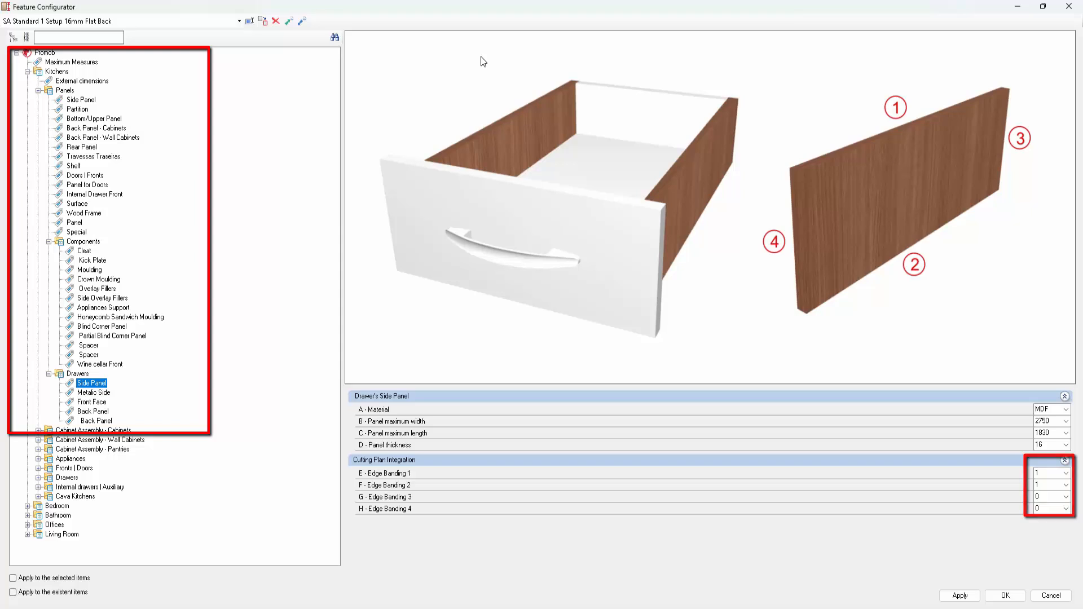
key(Down)
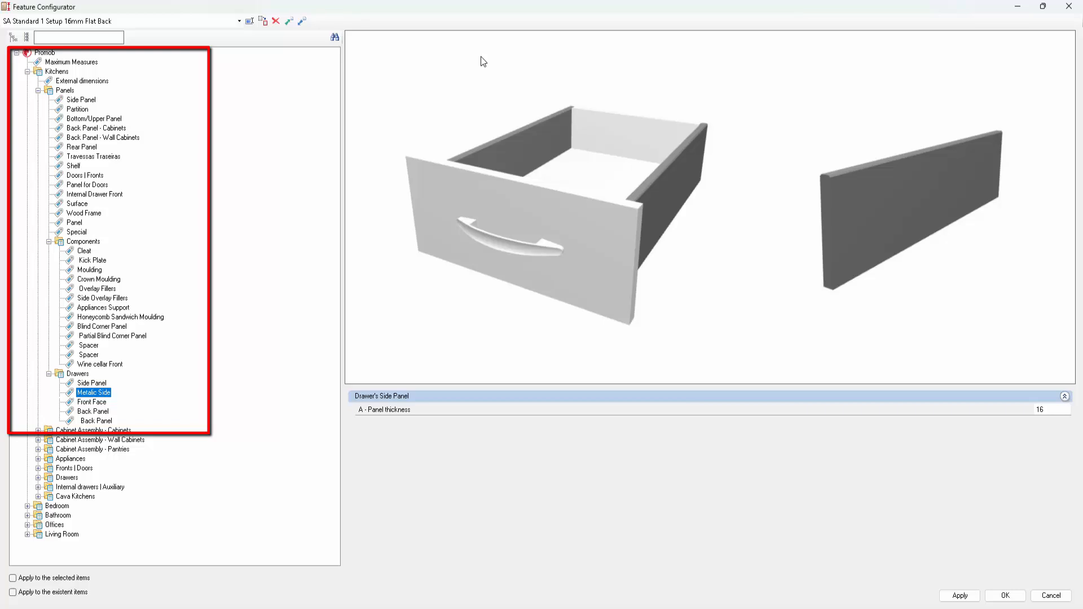
key(Down)
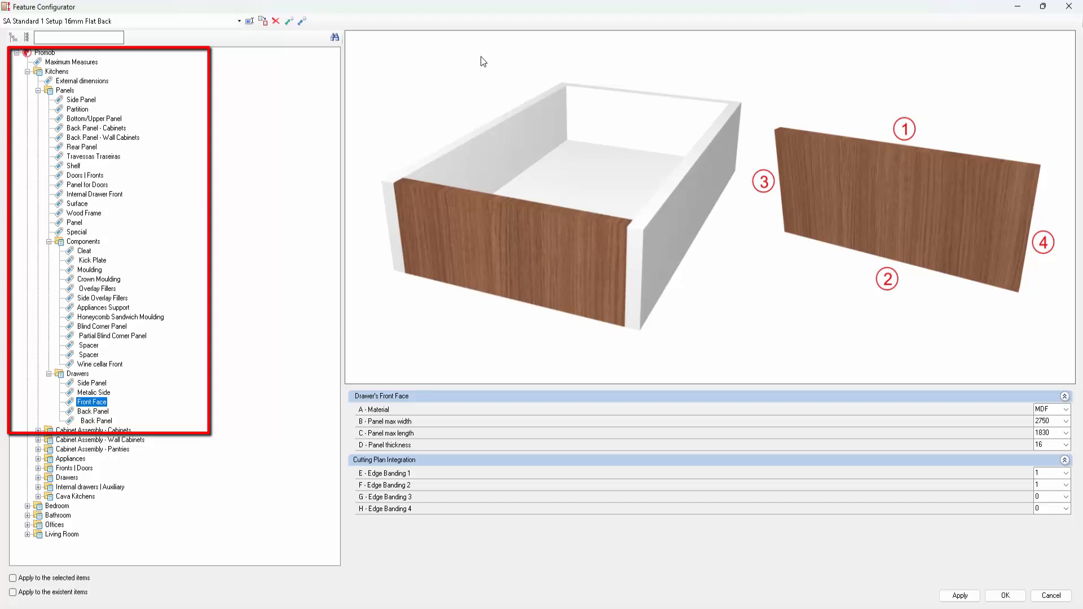
key(Down)
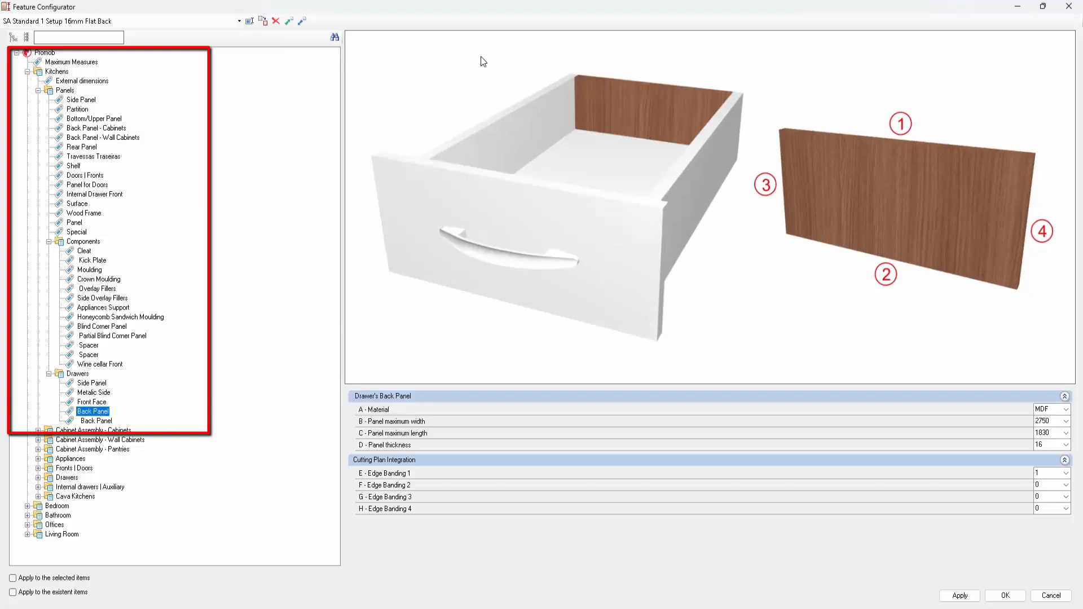
key(Down)
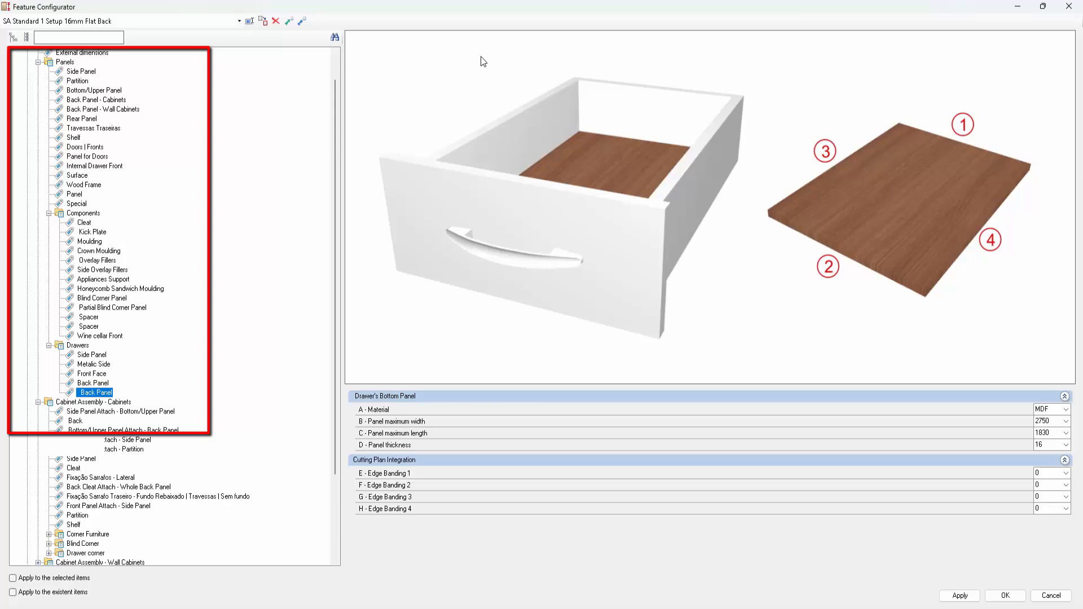
Examine the Cabinet Assembly - Cabinets settings for the side panel attachment, Back, and back panel attachments to the bottom/upper panel, side panel and partition
key(Down)
key(Down)
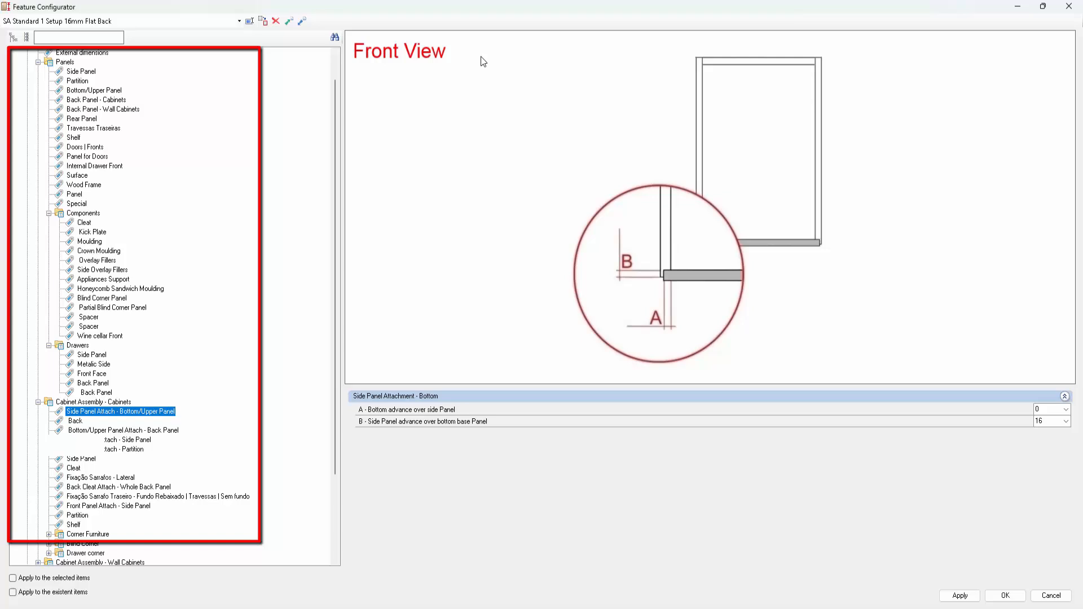
key(Down)
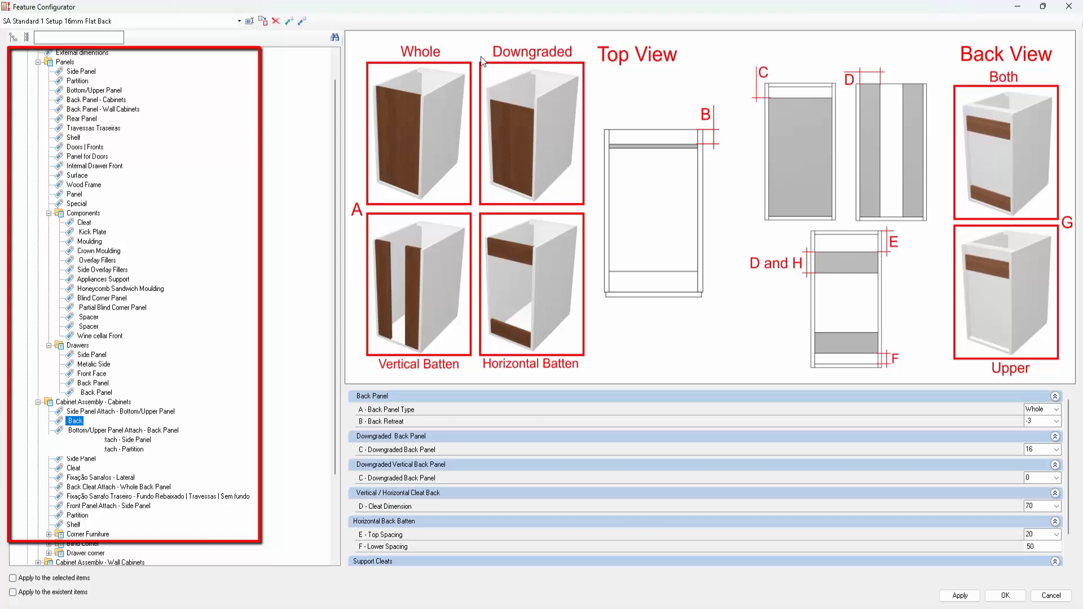
key(Down)
key(Down)
key(Down)
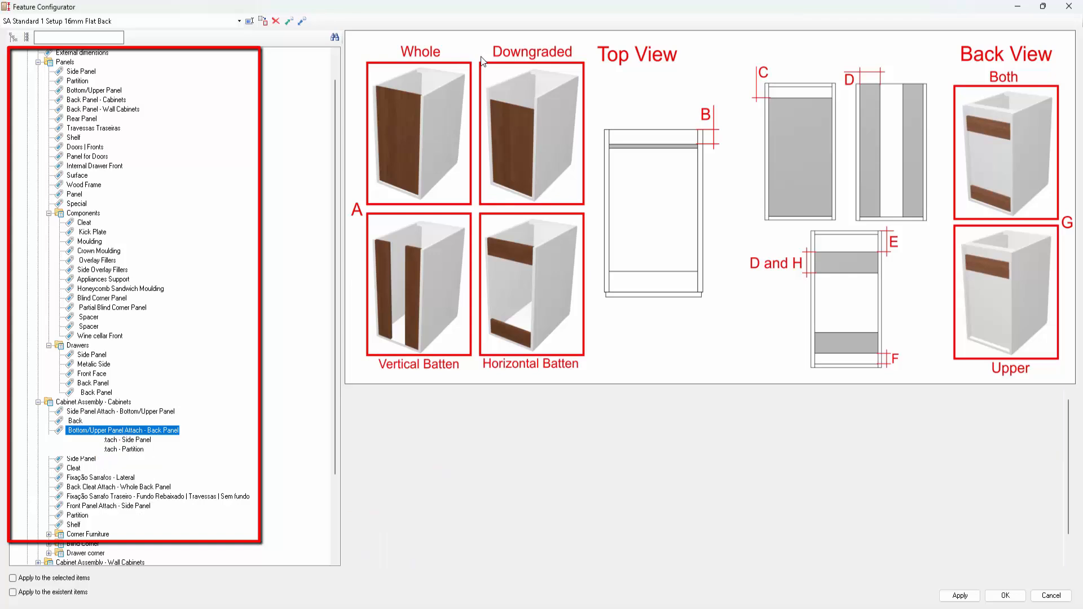
key(Up)
key(Up)
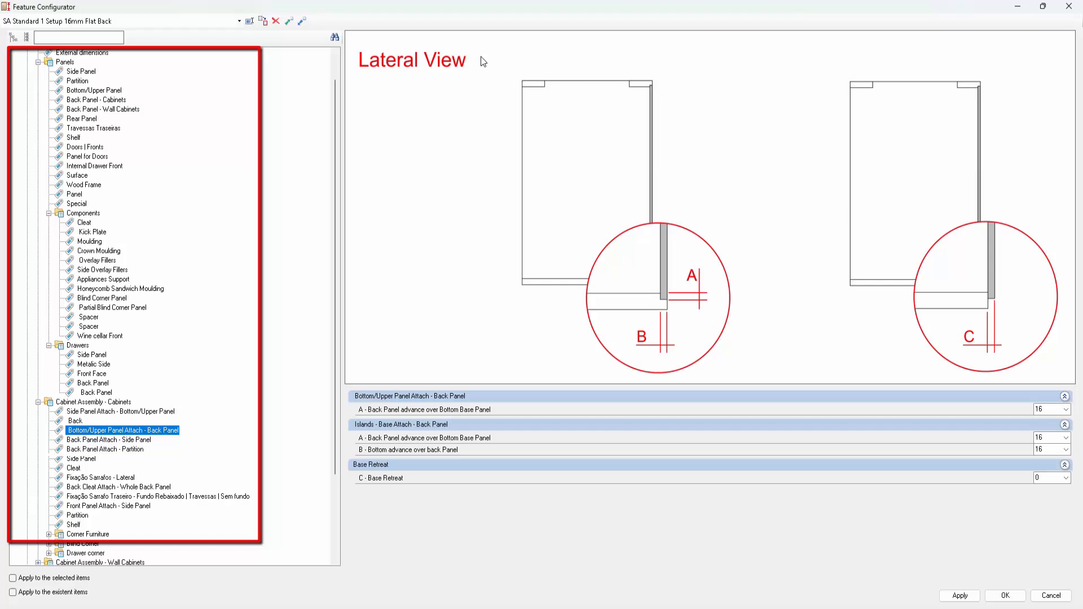
key(Down)
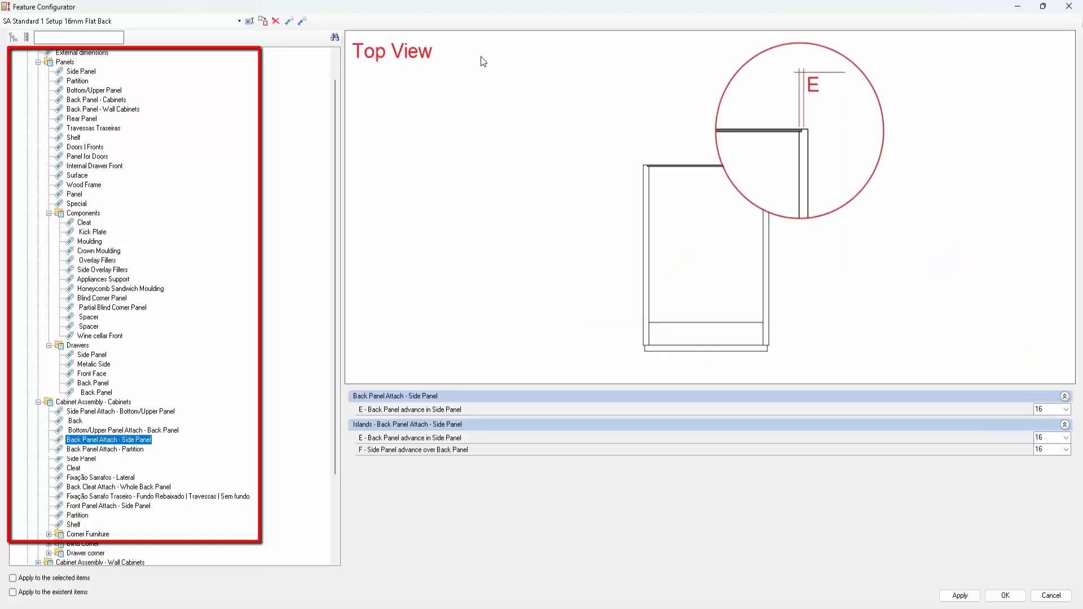
key(Down)
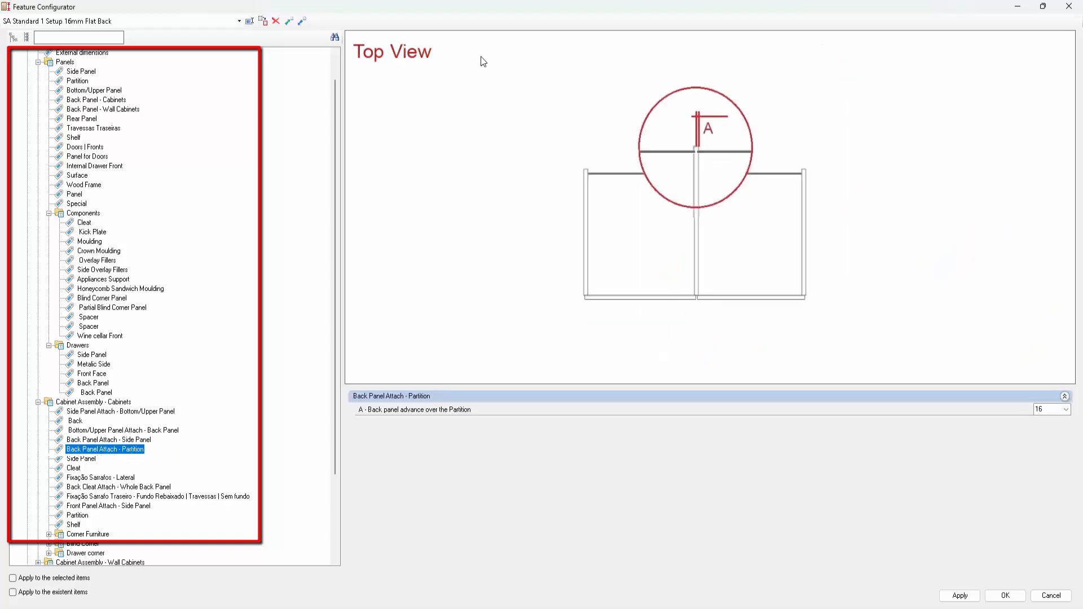
Examine the cabinet assembly settings for Side Panel, Cleat, lateral cleat attachment and both back cleat attachments
key(Down)
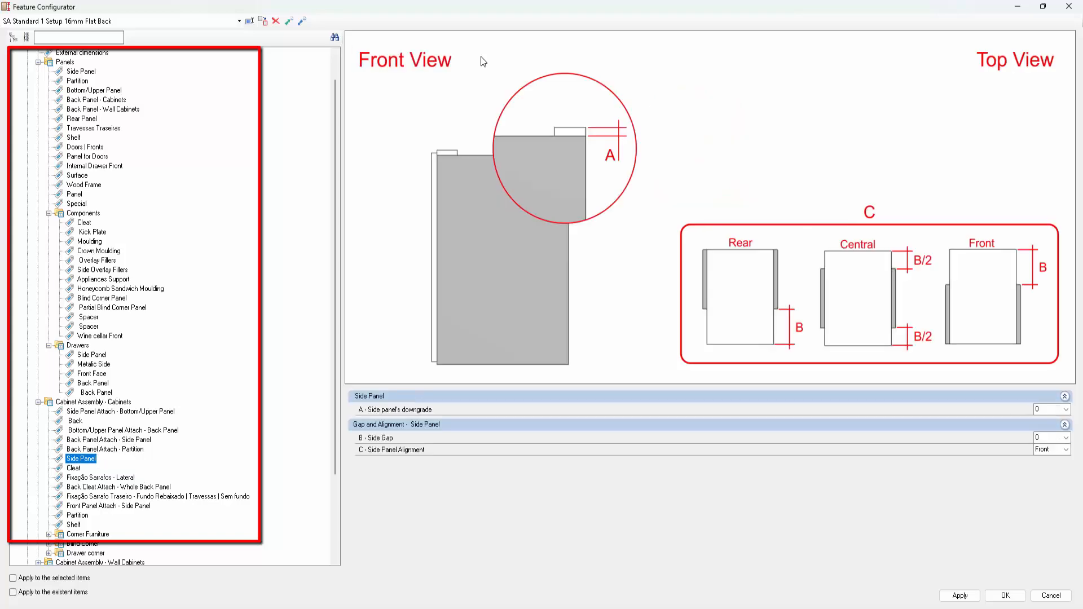
key(Down)
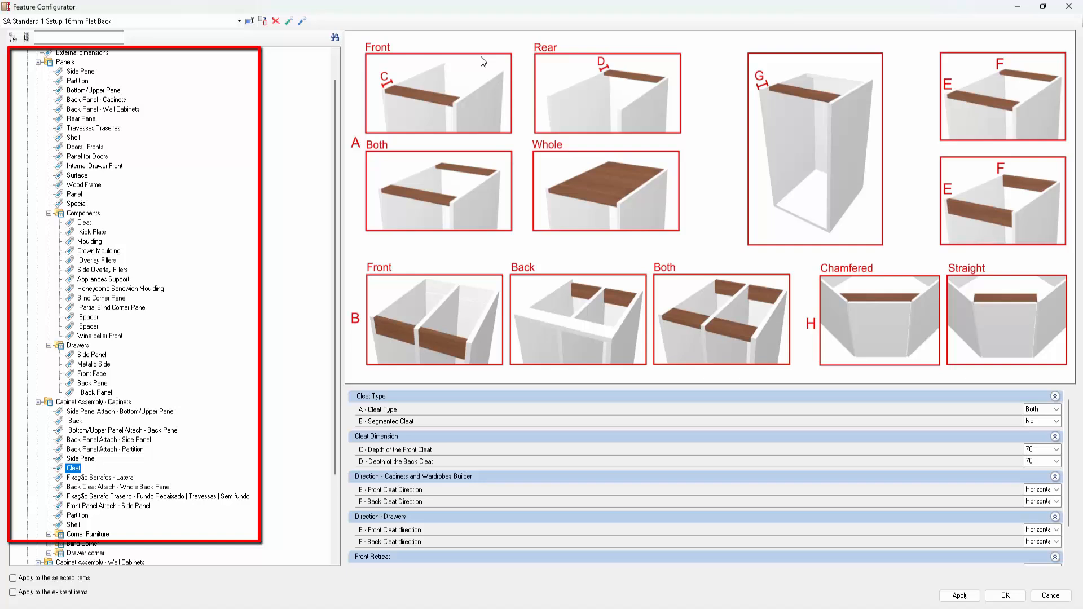
key(Down)
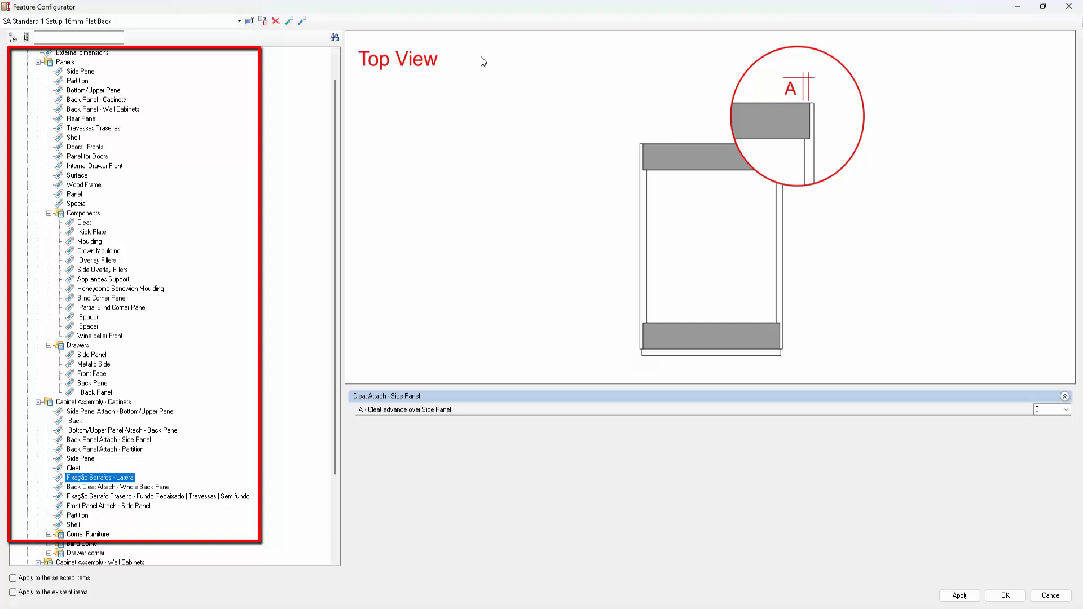
key(Down)
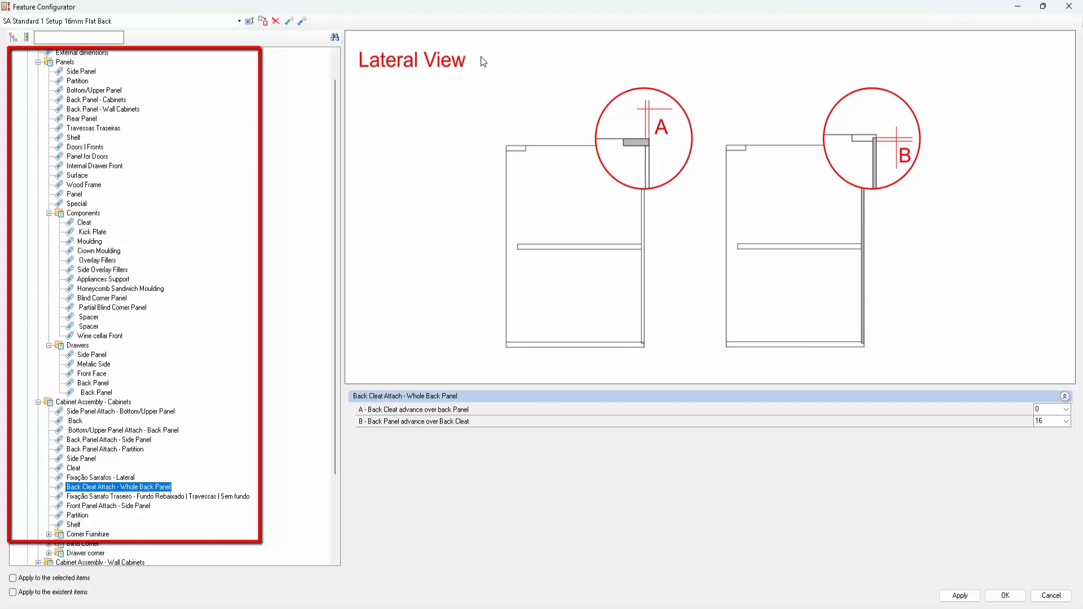
key(Down)
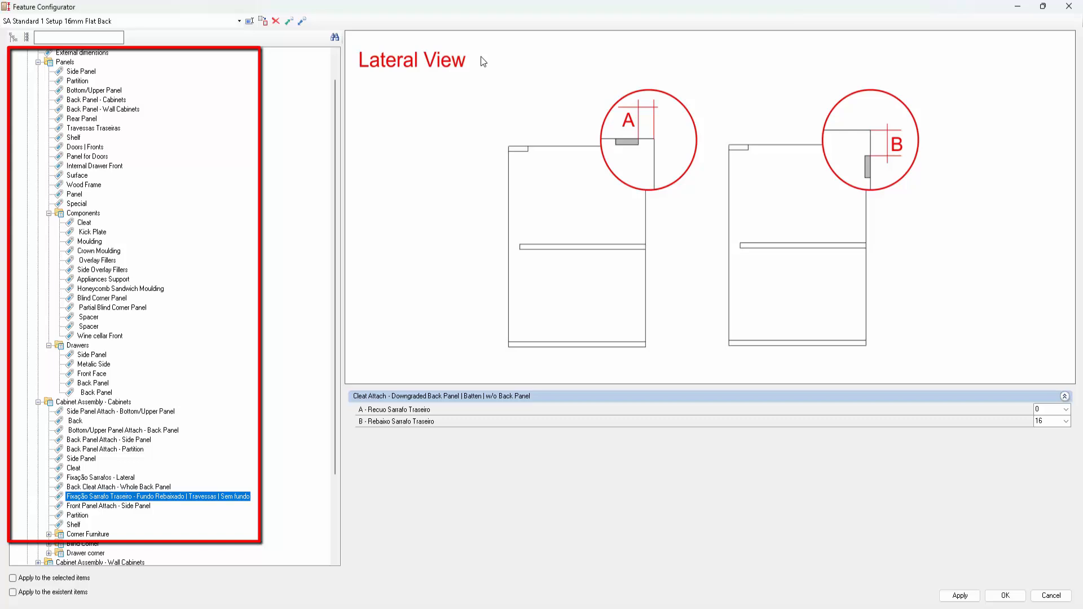
Examine the cabinet assembly settings for Front Panel Attach - Side Panel, Partition and Shelf
key(Down)
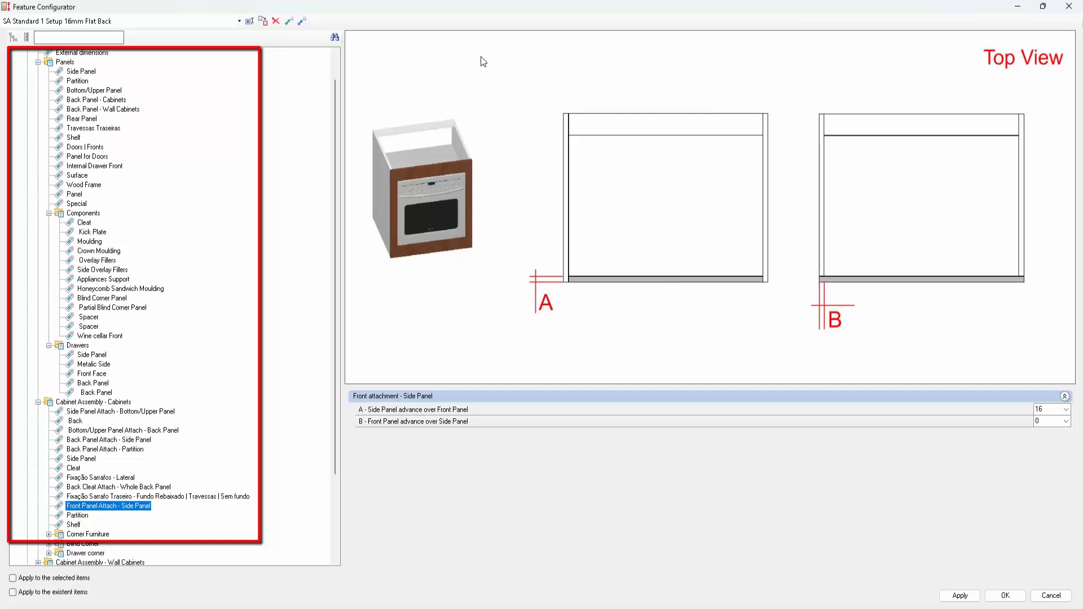
key(Down)
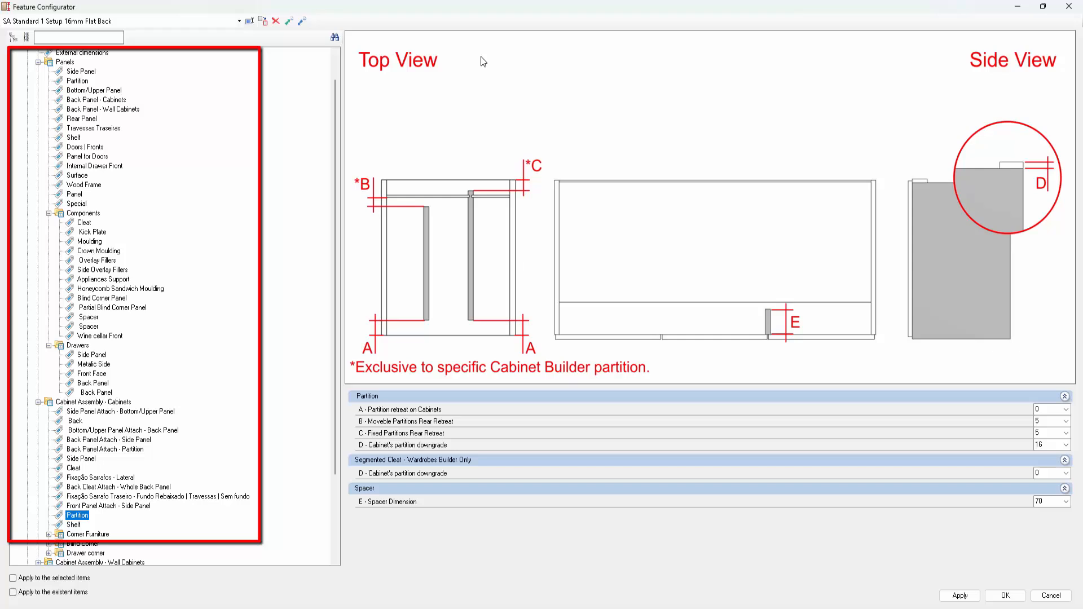
key(Down)
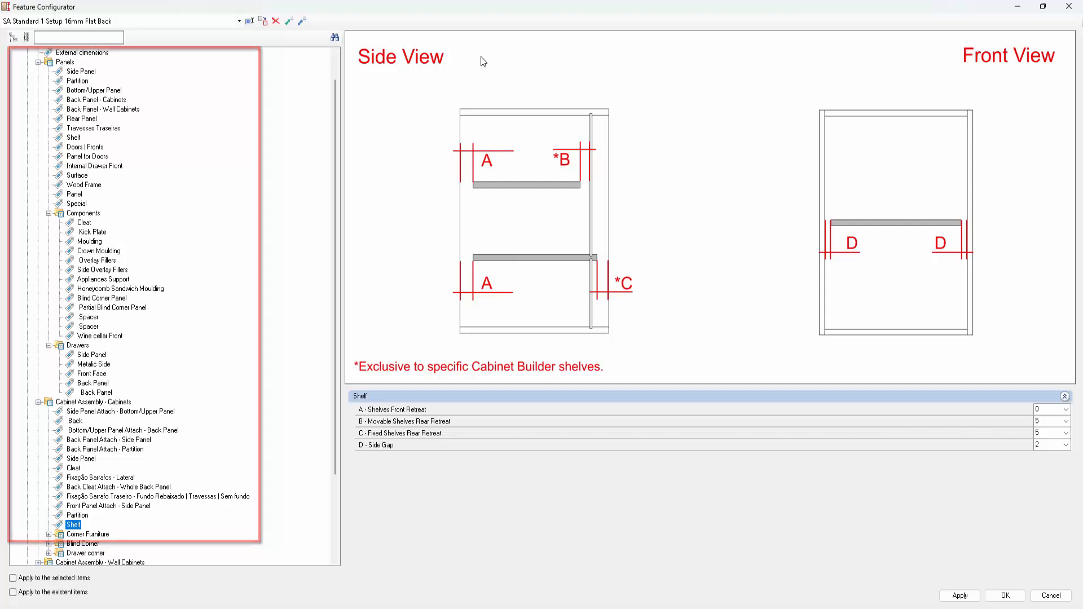
Examine the cabinets' Corner Furniture settings for Corners, 90º base and shelf types, and Wall Gap
key(Down)
scroll(126, 523, down, 2)
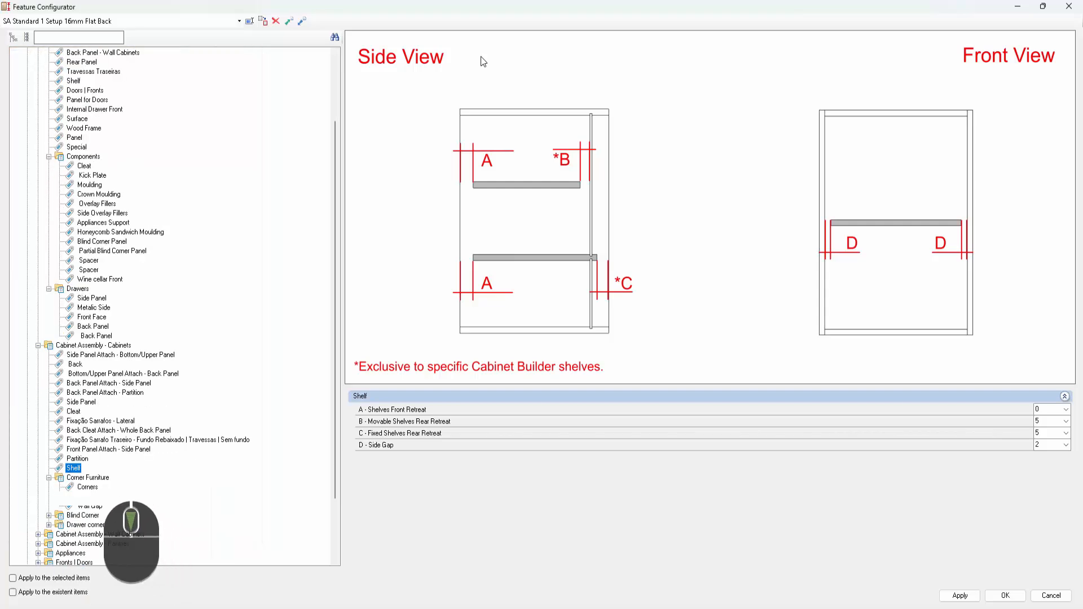
click(89, 488)
key(Down)
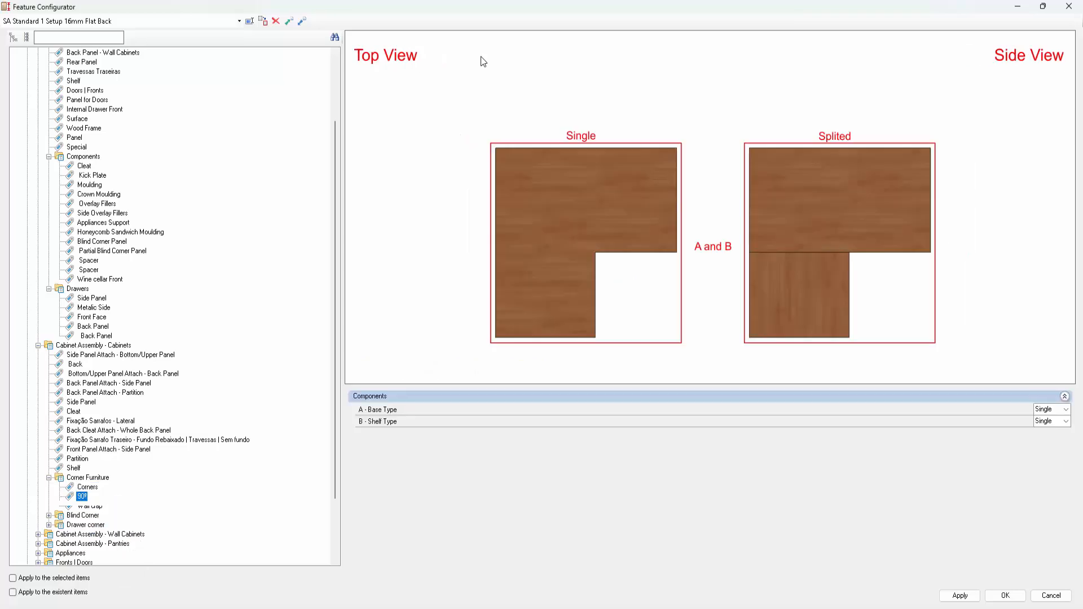
key(Down)
key(Up)
key(Up)
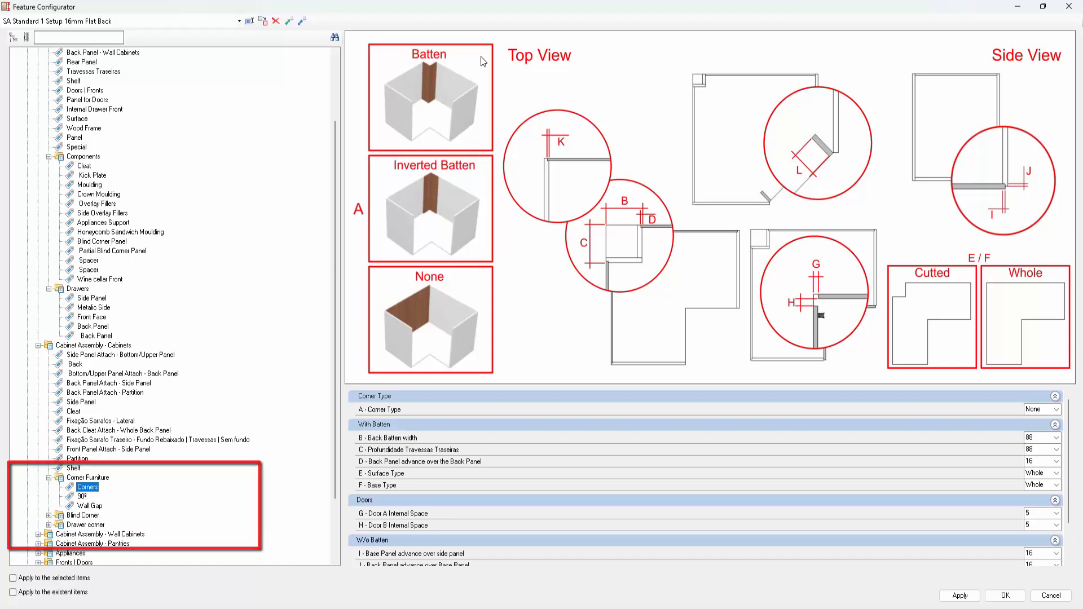
scroll(169, 304, down, 2)
scroll(169, 305, down, 1)
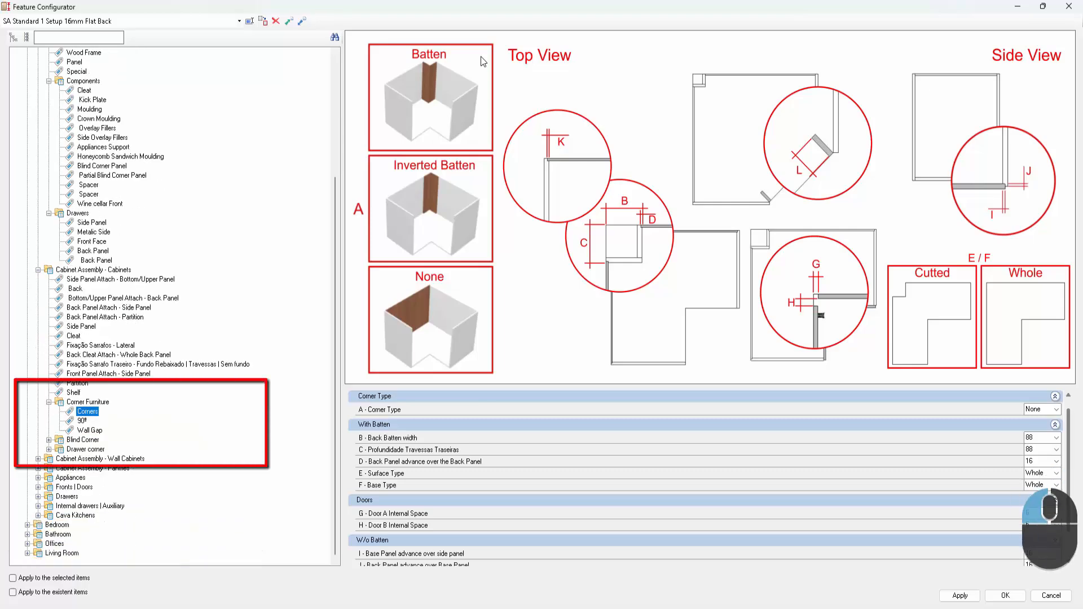
scroll(705, 480, down, 1)
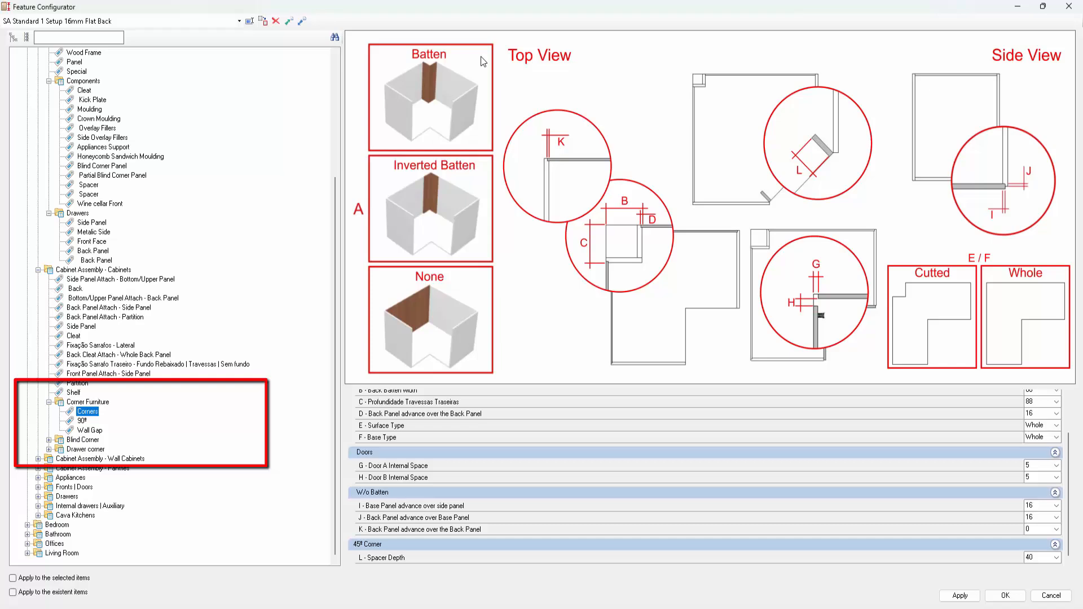
scroll(1054, 463, up, 3)
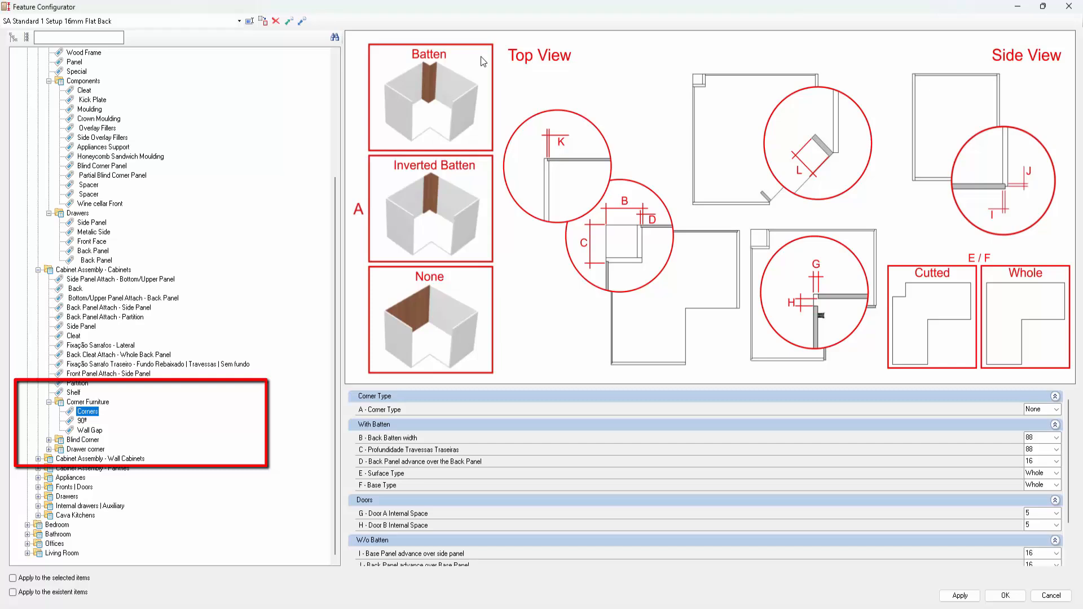
key(Down)
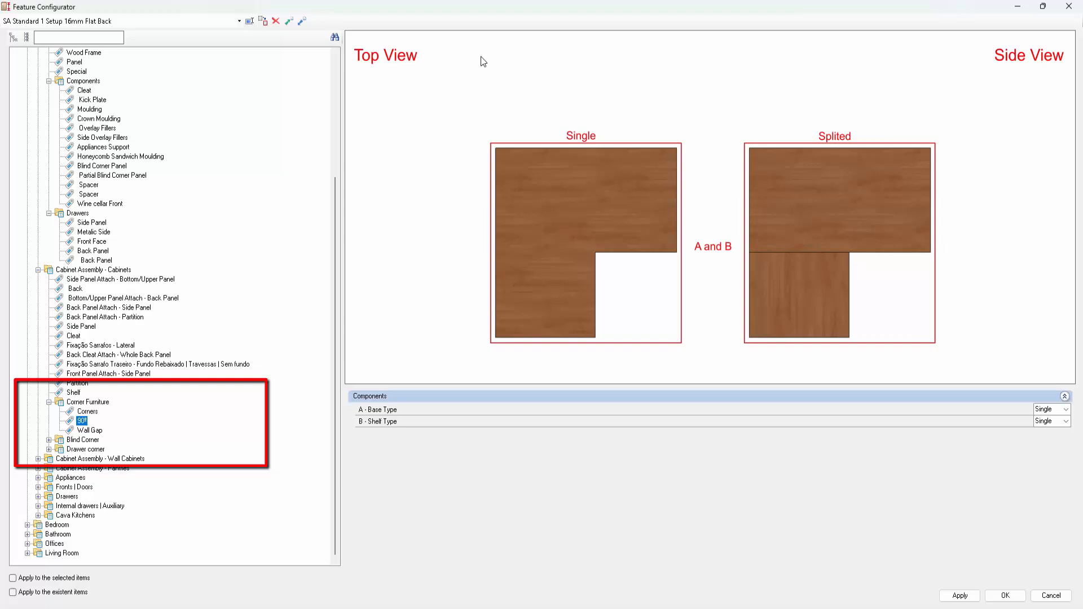
key(Down)
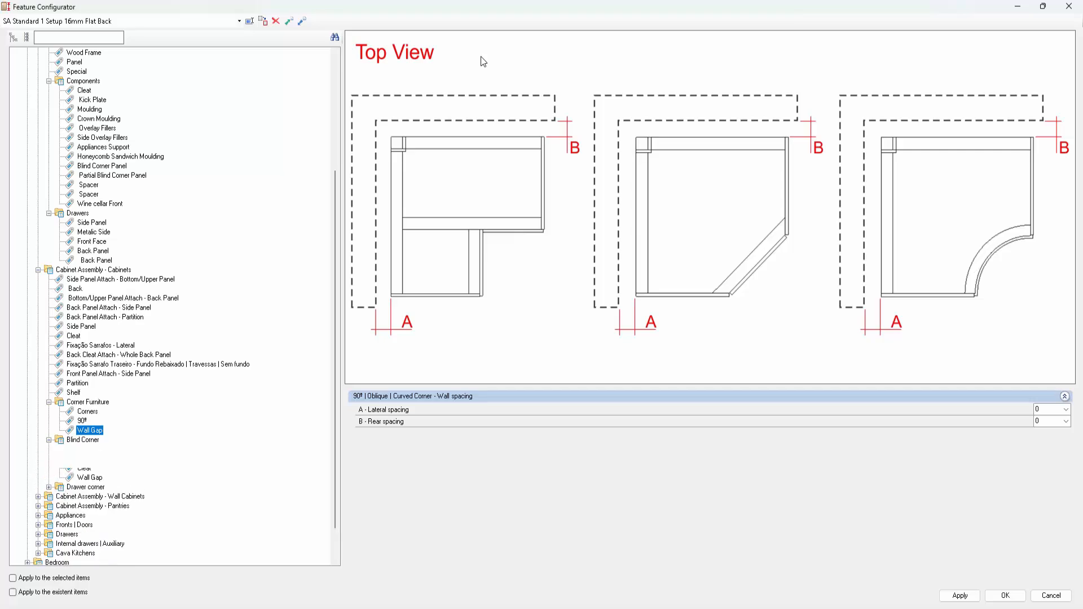
Examine the cabinets' Blind Corner settings under Corners, including the blind panel, partial panel, spacer, shelf and door options
key(Down)
key(Down)
key(Down)
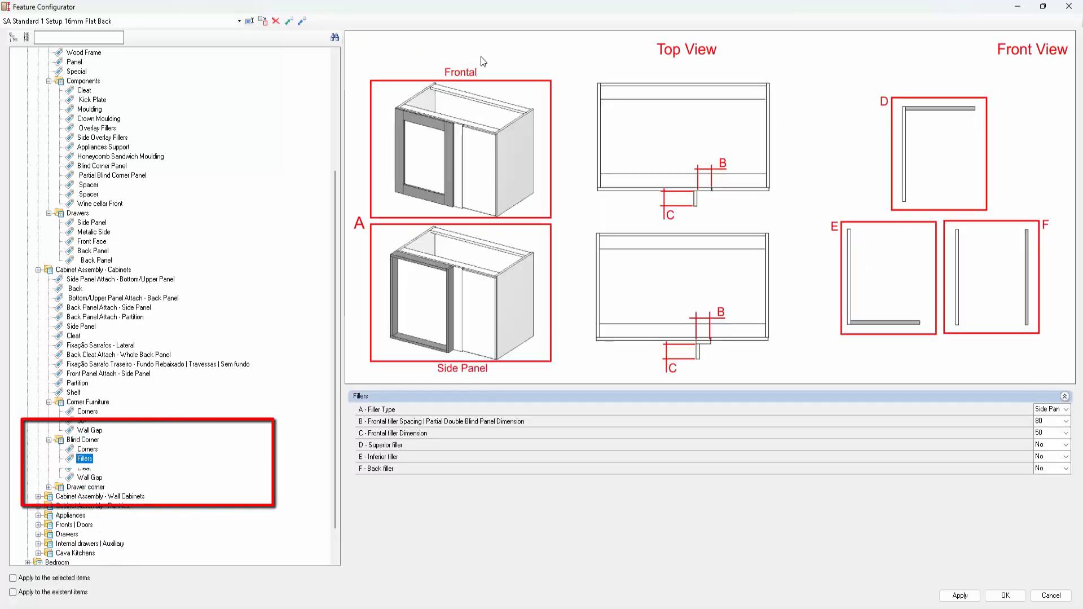
key(Down)
key(Up)
key(Up)
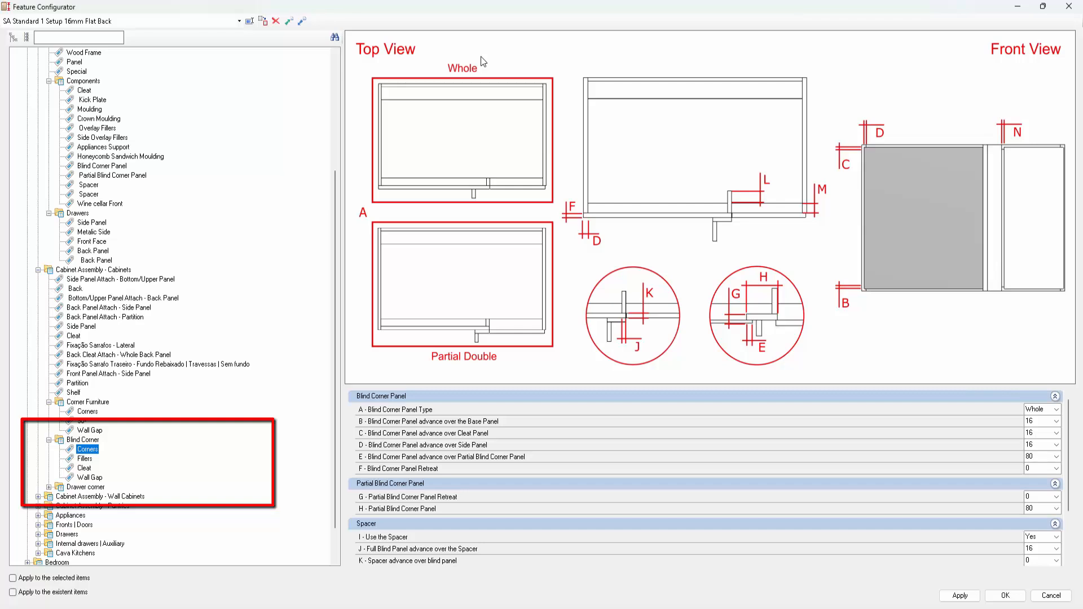
scroll(483, 62, down, 2)
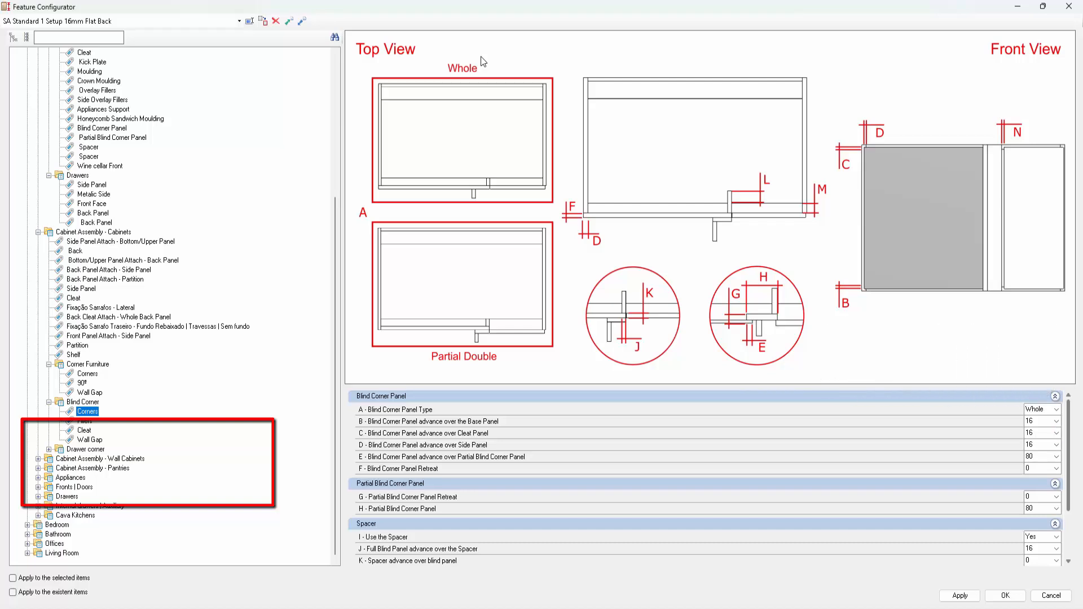
drag(1068, 474, 1050, 562)
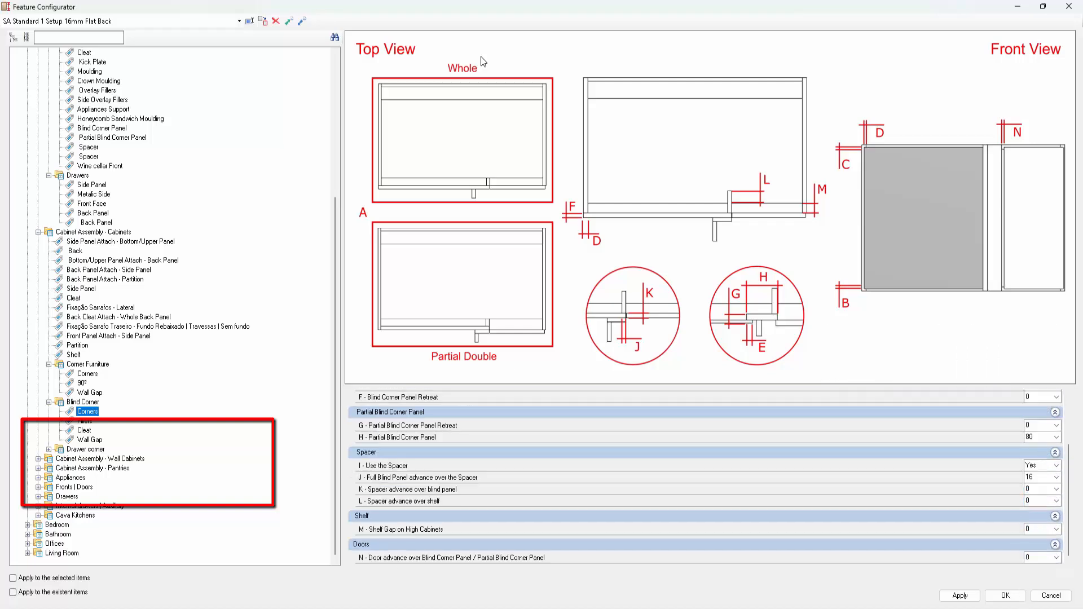
scroll(483, 62, up, 3)
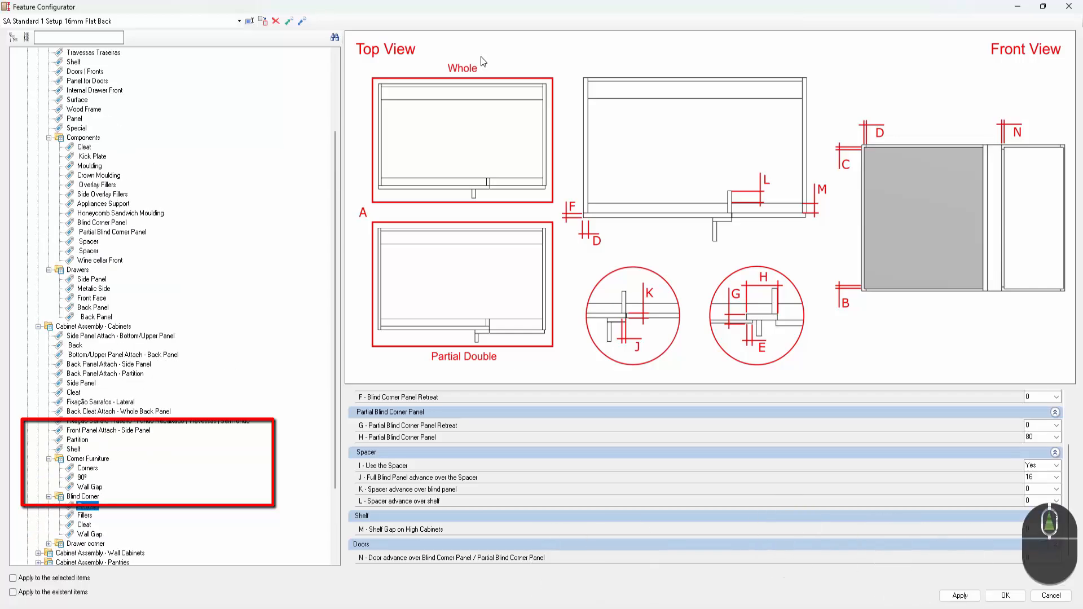
scroll(170, 305, up, 3)
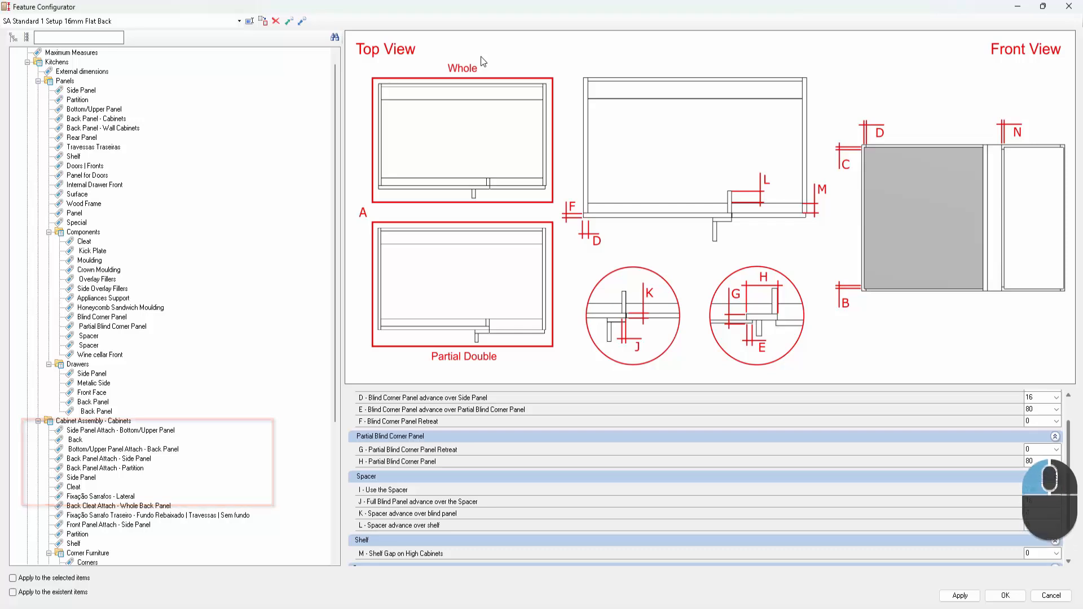
scroll(676, 480, up, 1)
scroll(677, 480, up, 1)
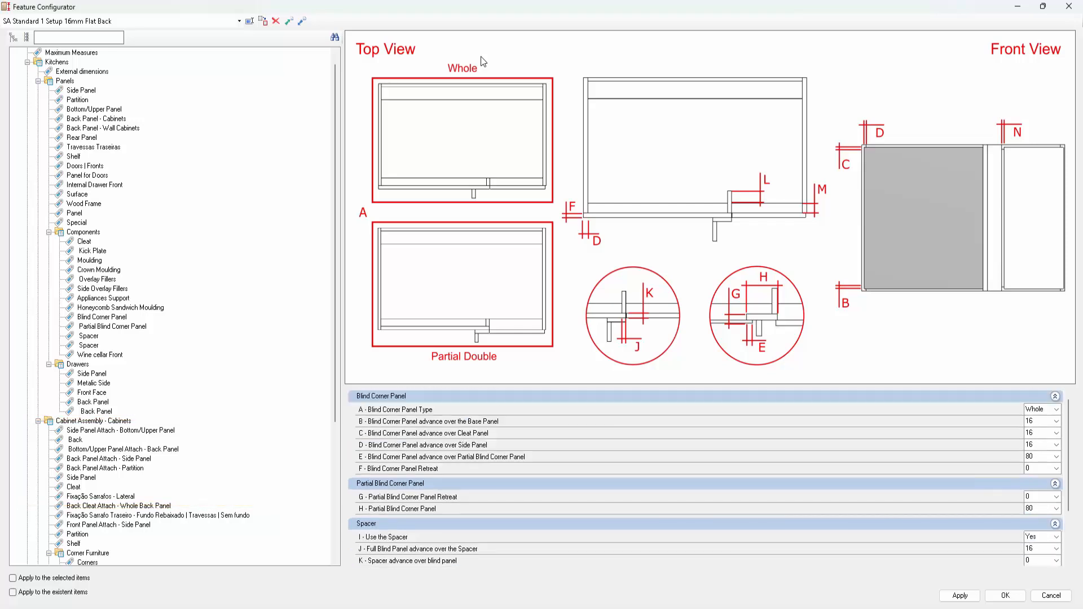
scroll(483, 61, down, 7)
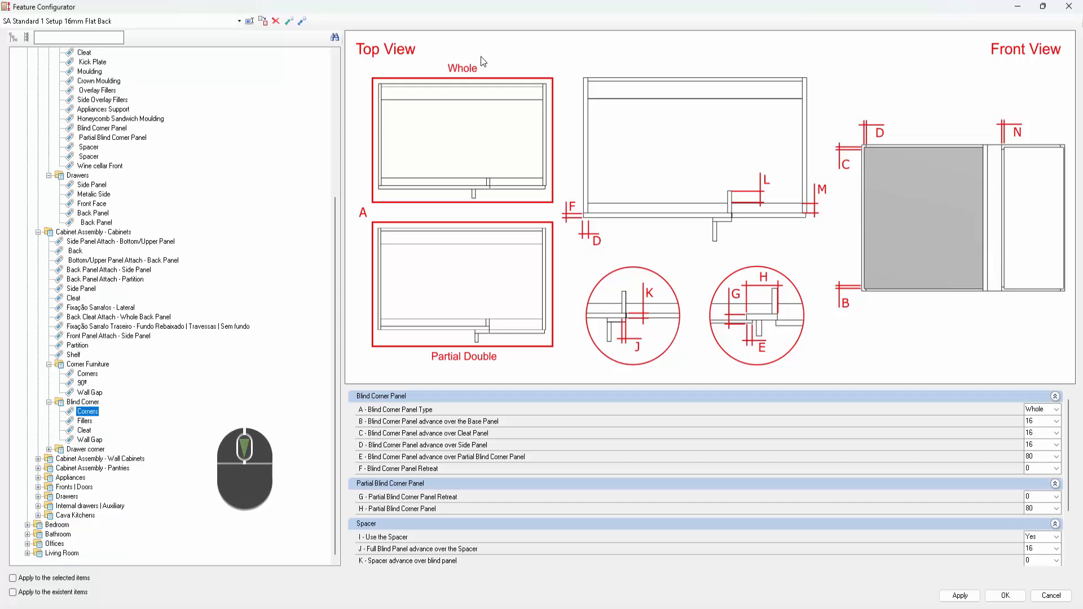
Examine the cabinets' Blind Corner settings for Fillers, Cleat and Wall Gap
key(Down)
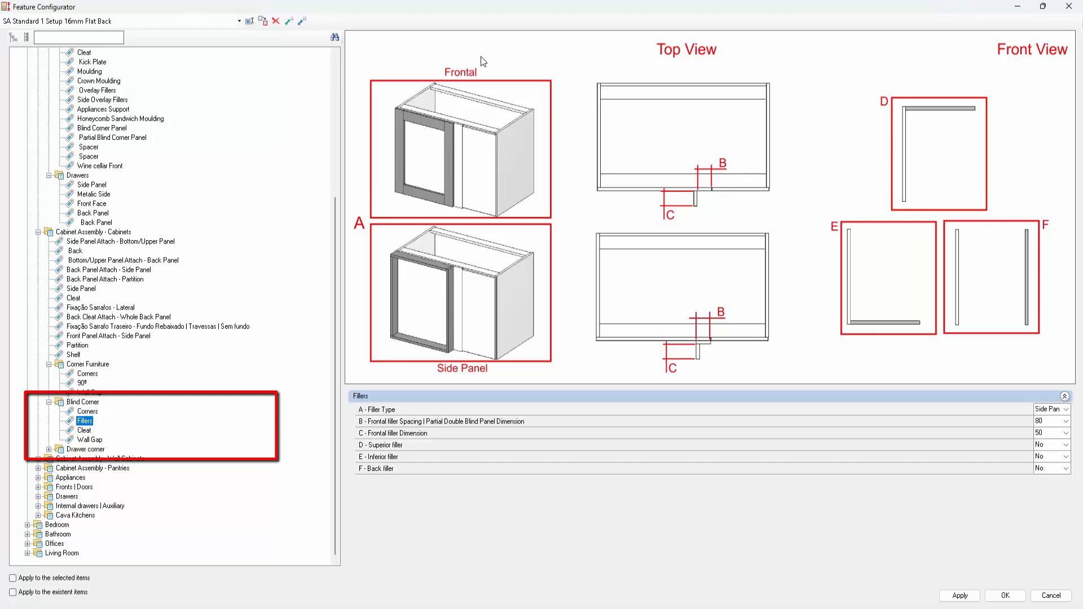
key(Down)
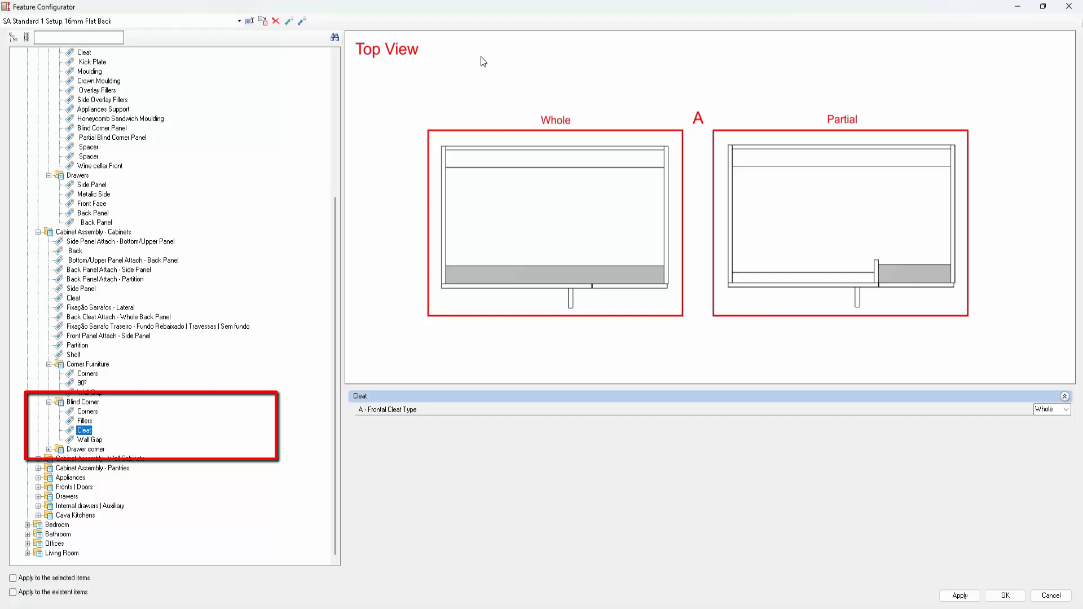
key(Down)
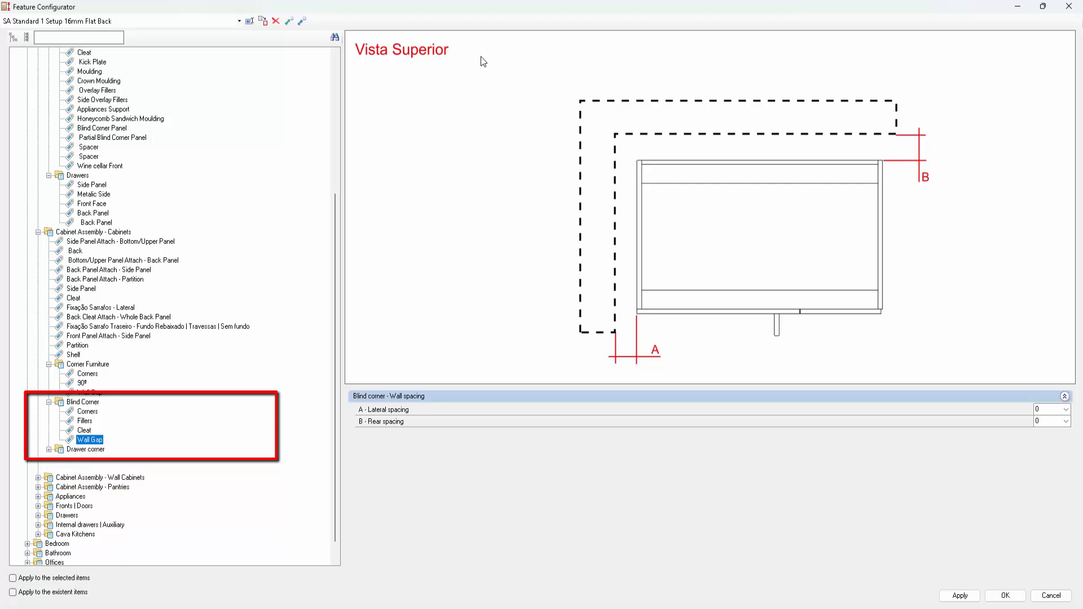
Examine the batten and cleat dimensions under Corners in the cabinets' Drawer corner settings
key(Down)
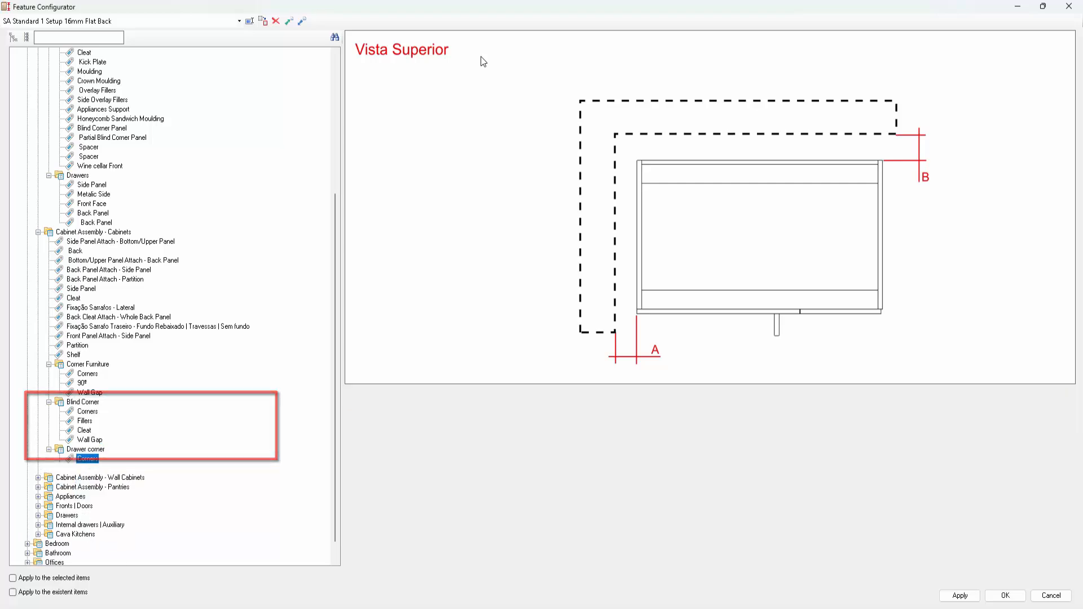
key(Right)
key(Down)
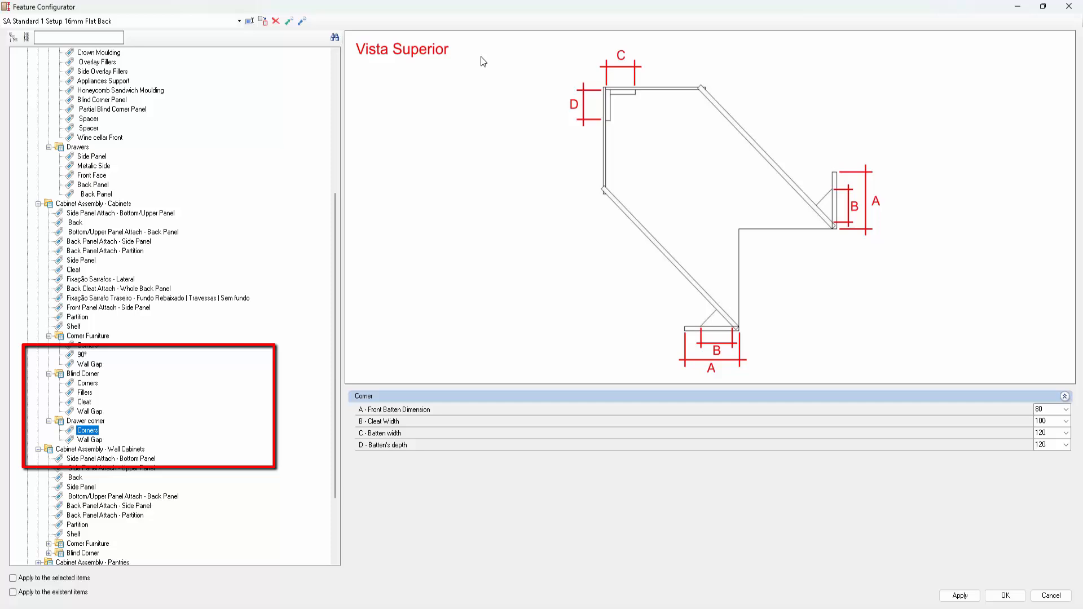
Examine the Wall Cabinets assembly settings for side panel attachment to the bottom and upper panels, Back, and Side Panel
scroll(483, 62, down, 4)
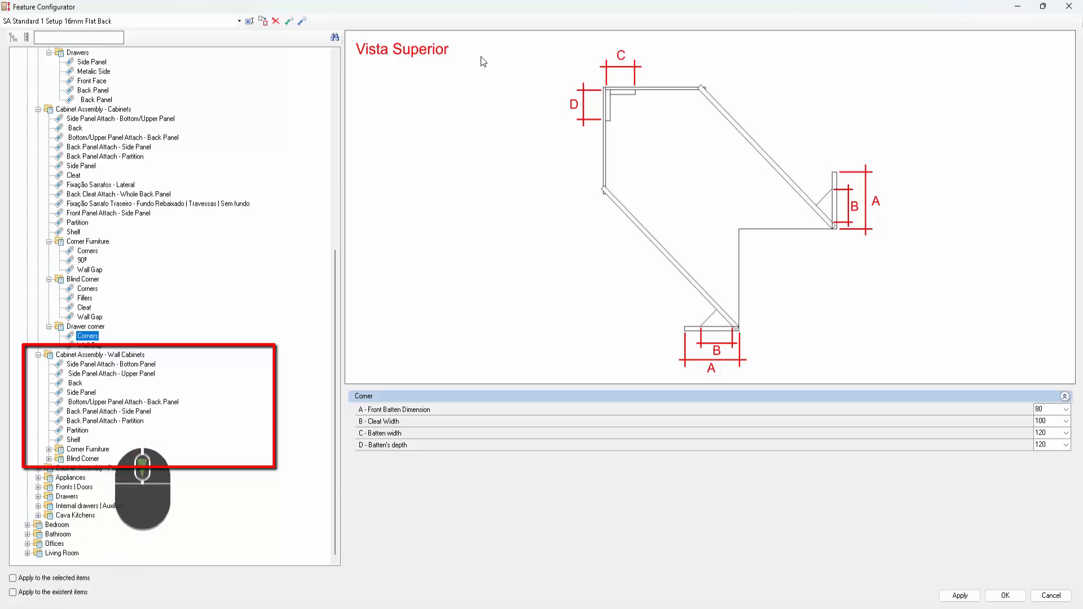
key(Down)
key(Down)
key(Down)
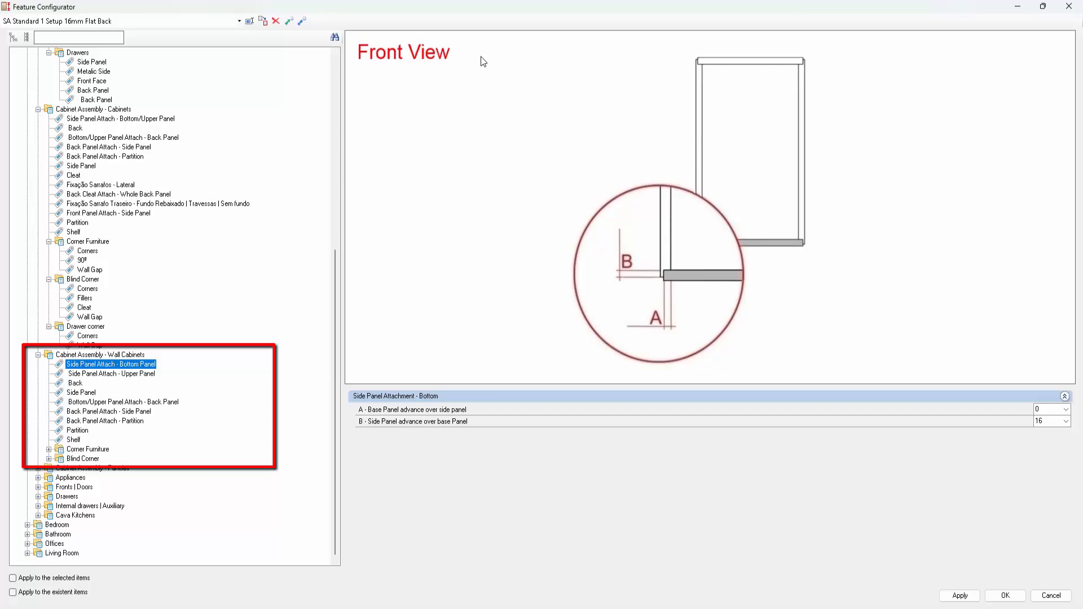
key(Down)
key(Down)
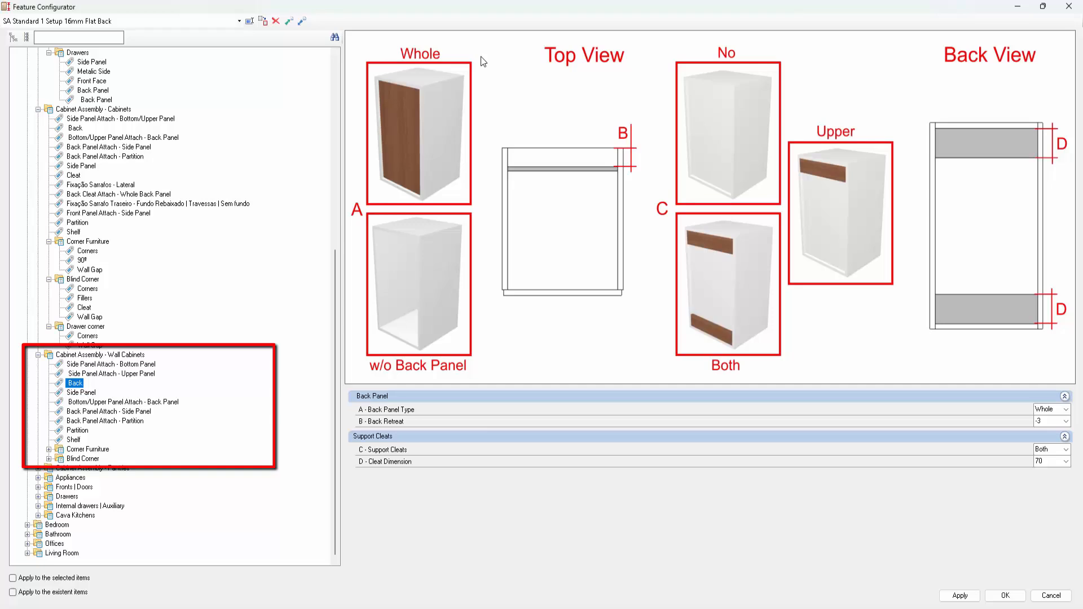
key(Down)
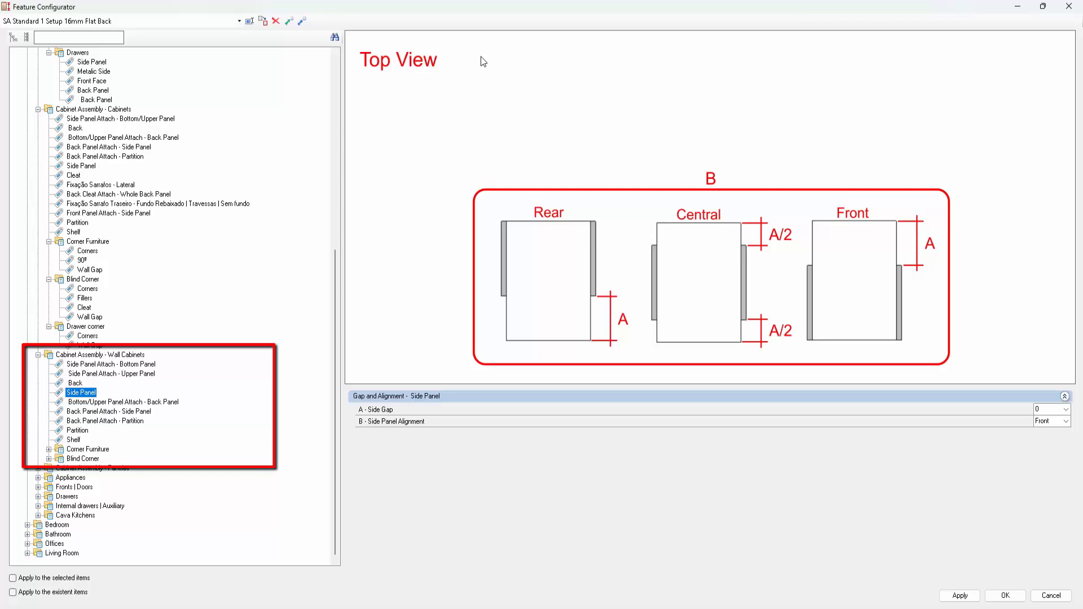
Examine the wall cabinets' back panel attachments to the bottom/upper panels, side panel and partition, plus the Partition and Shelf settings
key(Down)
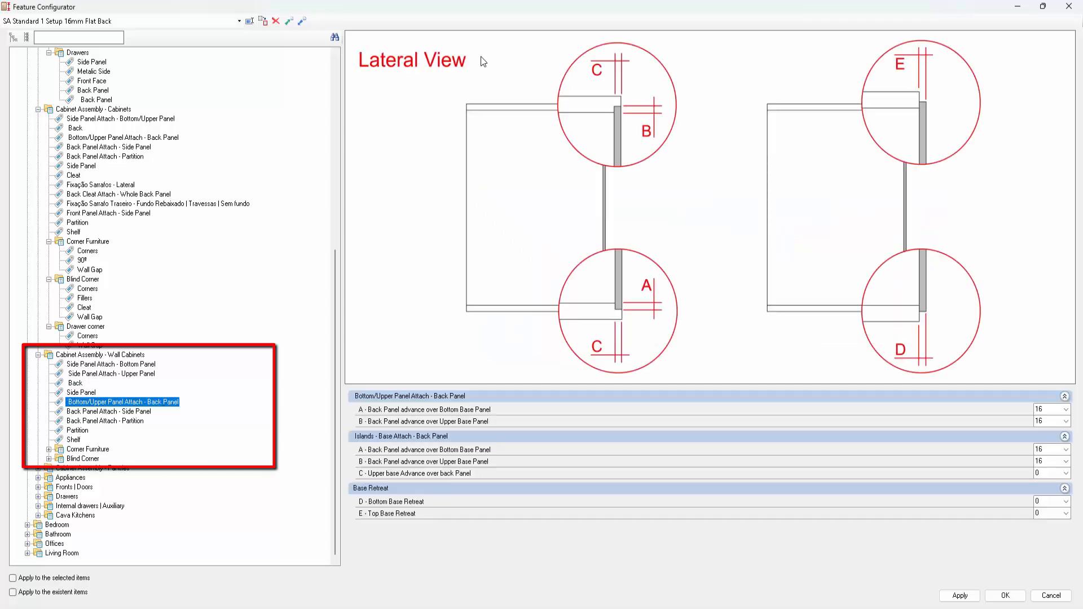
key(Down)
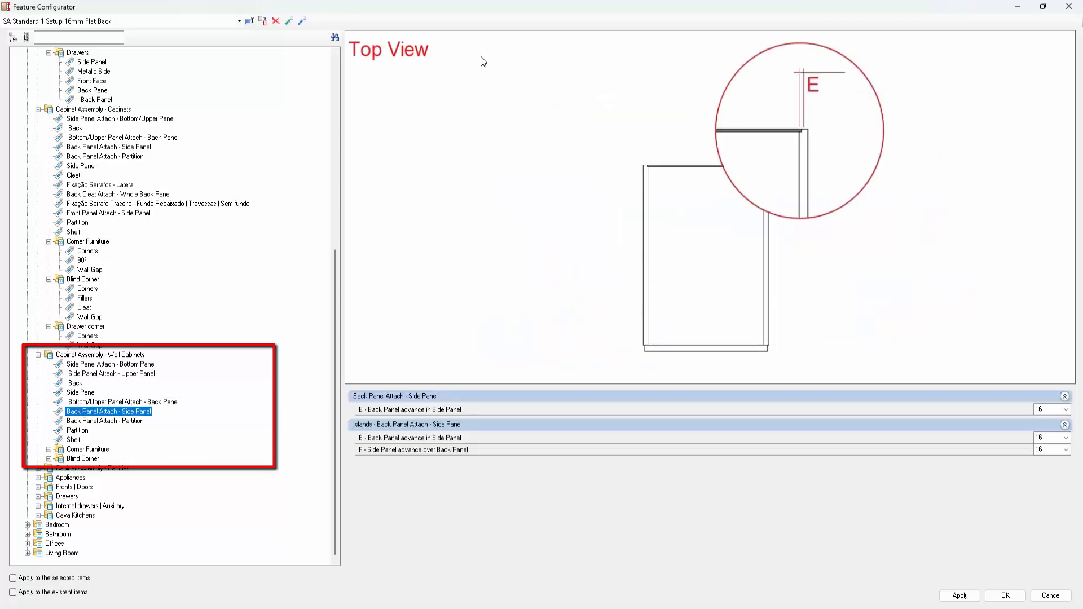
key(Down)
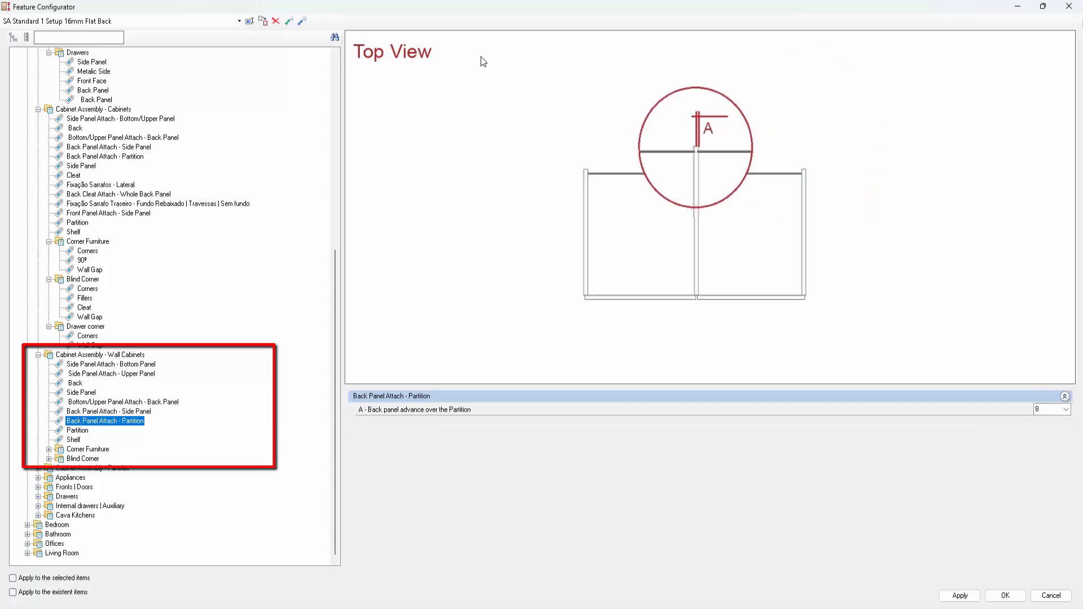
key(Down)
key(Down)
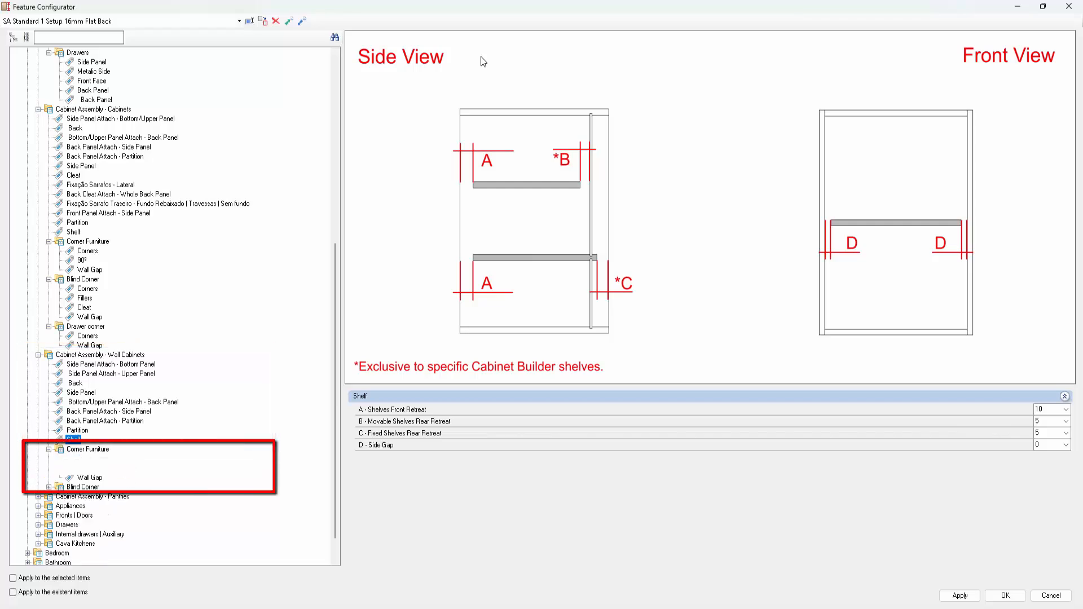
Examine the wall cabinets' Corner Furniture settings under Corners, including corner type, batten, base type and door spaces
key(Down)
key(Down)
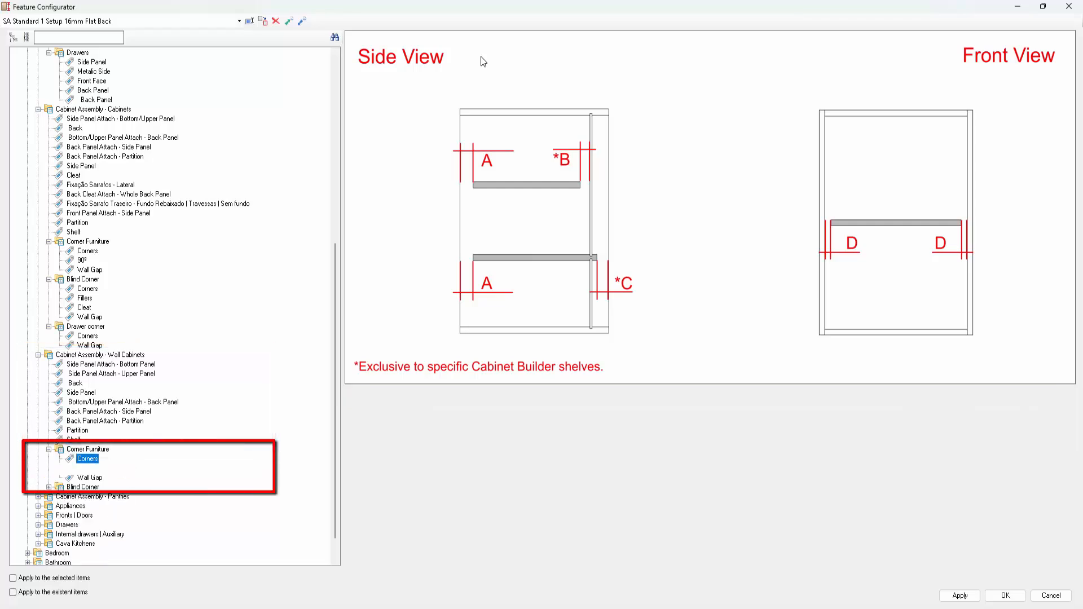
key(Down)
key(Up)
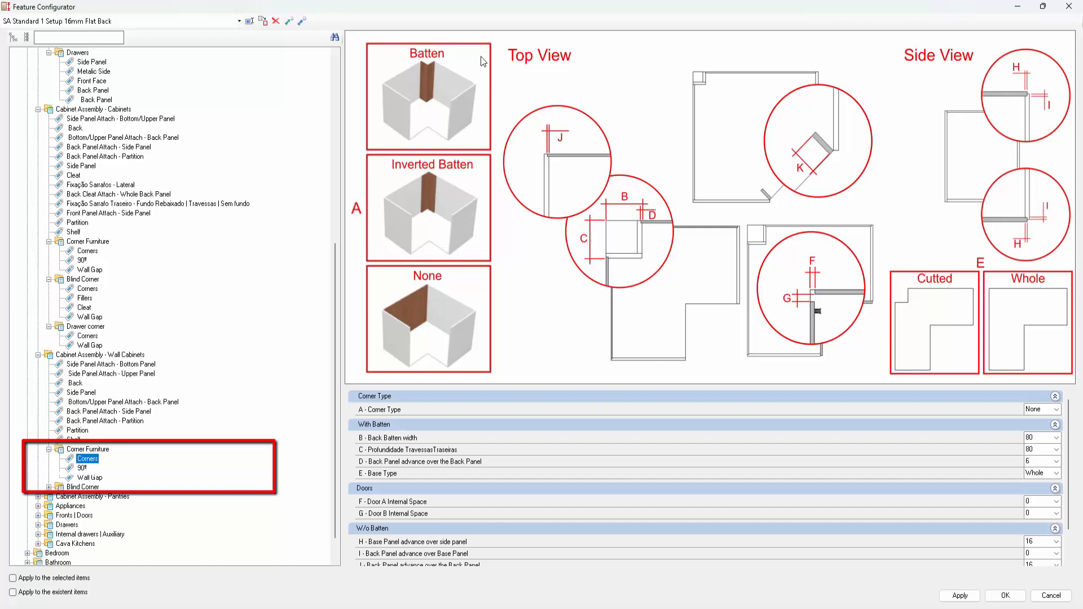
Examine the wall cabinets' Blind Corner settings for Corners and Fillers, including the blind panel, spacer and filler options
scroll(483, 61, down, 1)
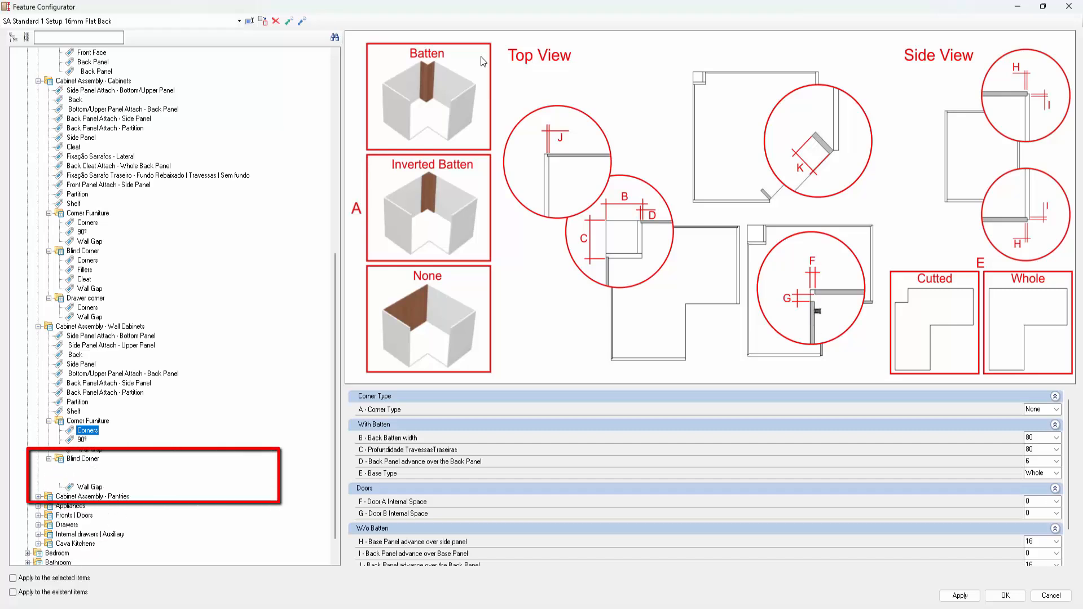
key(Down)
key(Down)
key(Down)
key(Down)
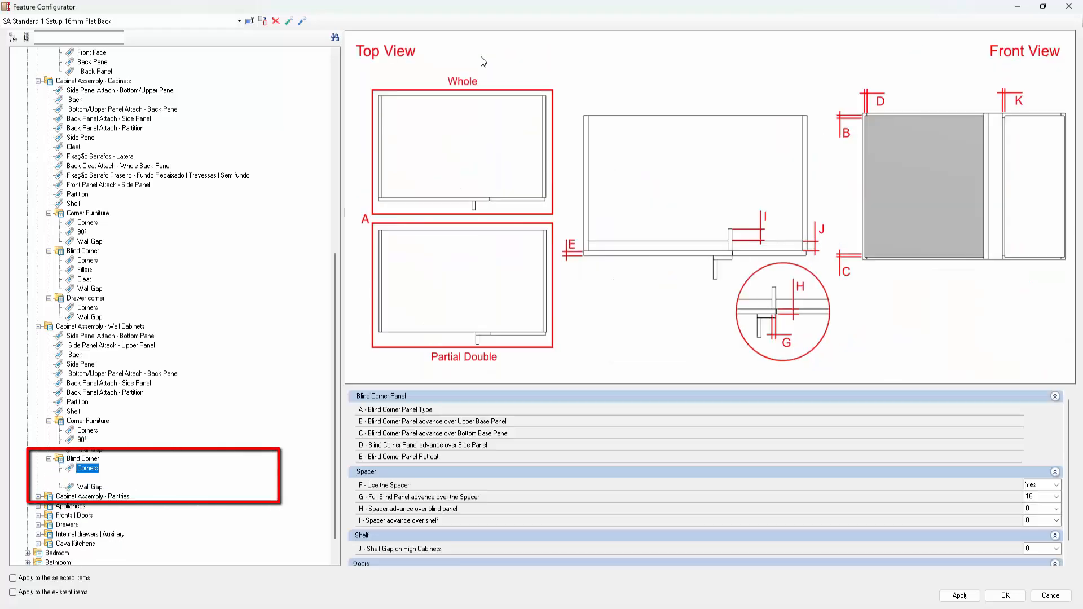
key(Down)
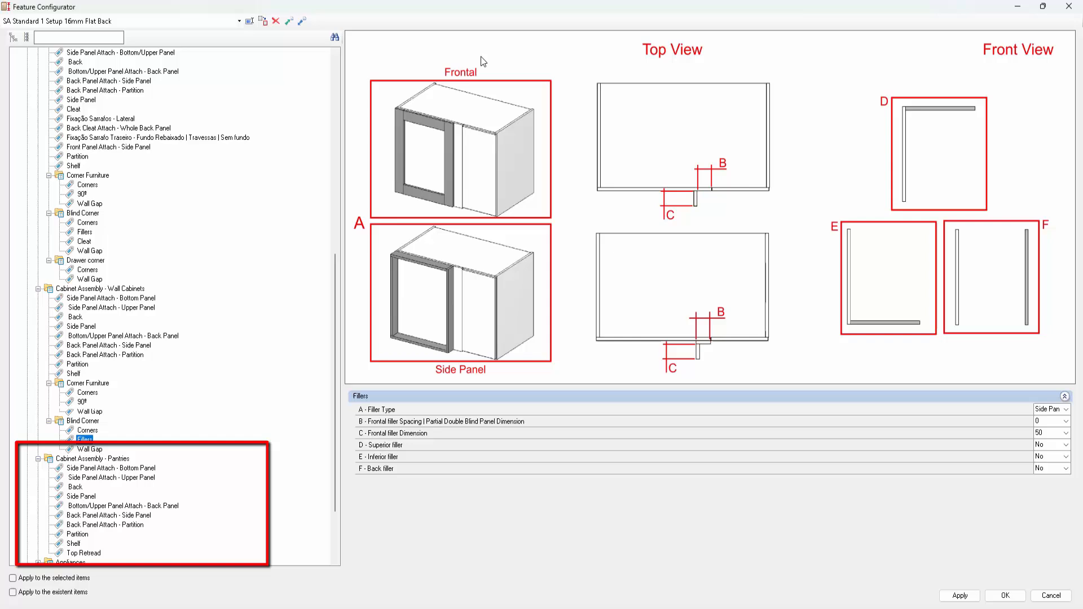
Examine the Pantries assembly settings for side panel attachment to the bottom and upper panels, Back, and Side Panel
key(Down)
key(Down)
key(Down)
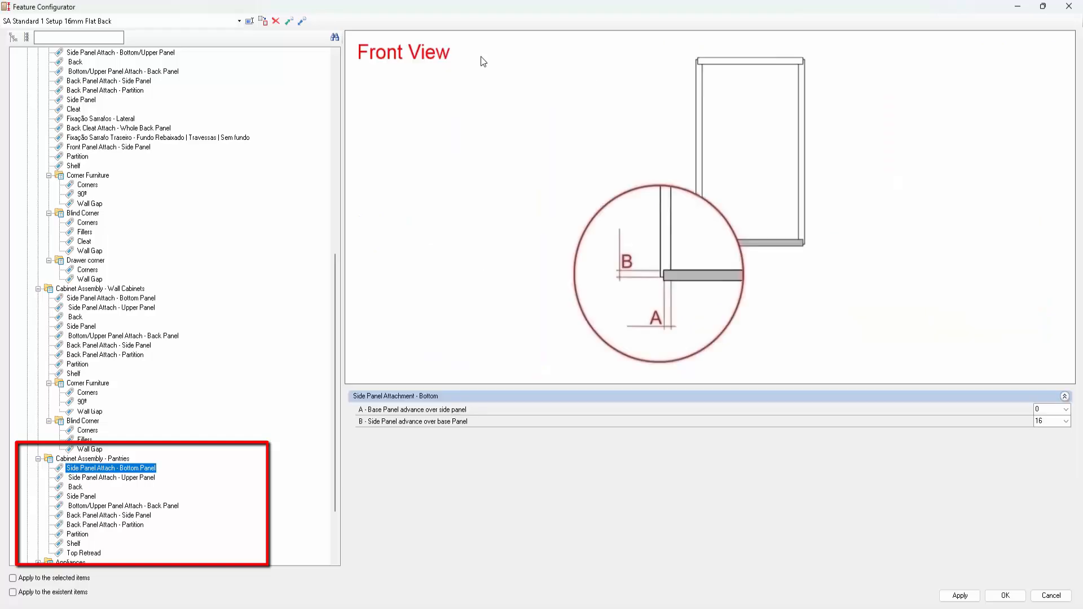
key(Down)
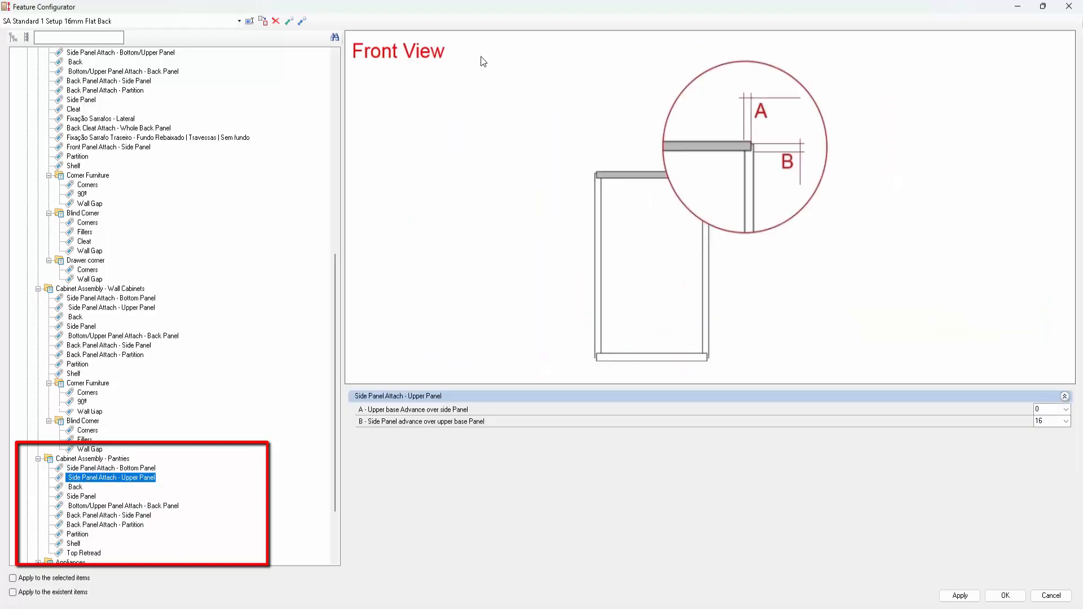
key(Down)
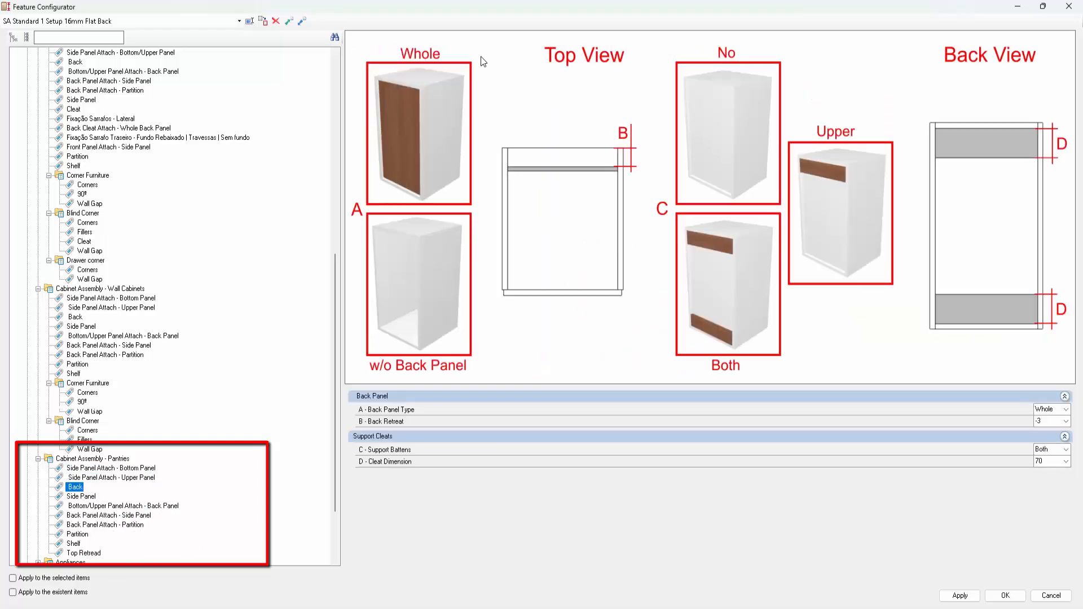
key(Down)
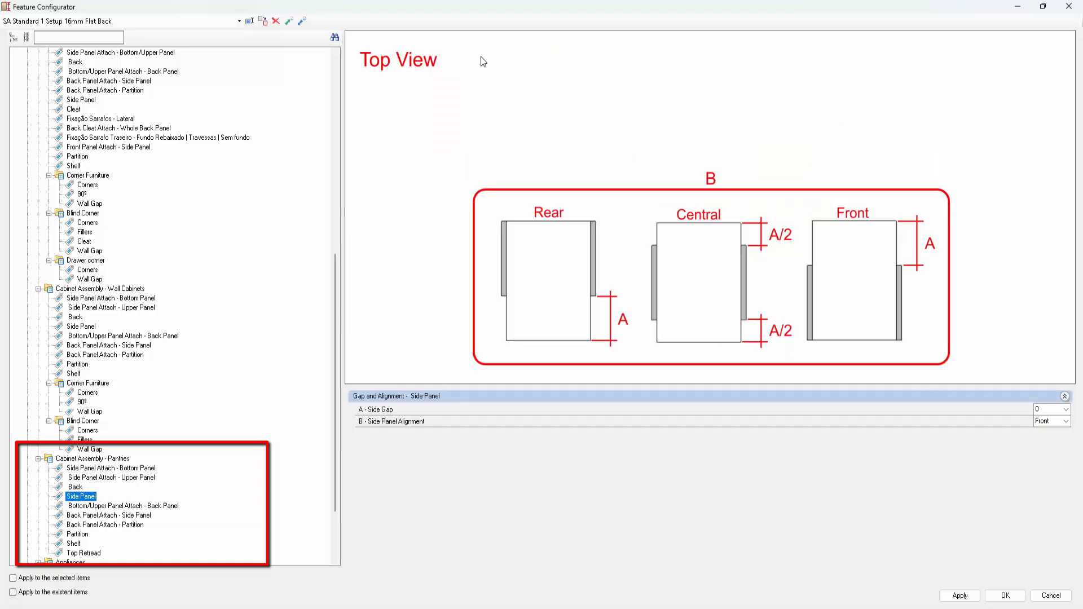
Examine the pantries' back panel attachments, Partition, Shelf and Top Retread settings
key(Down)
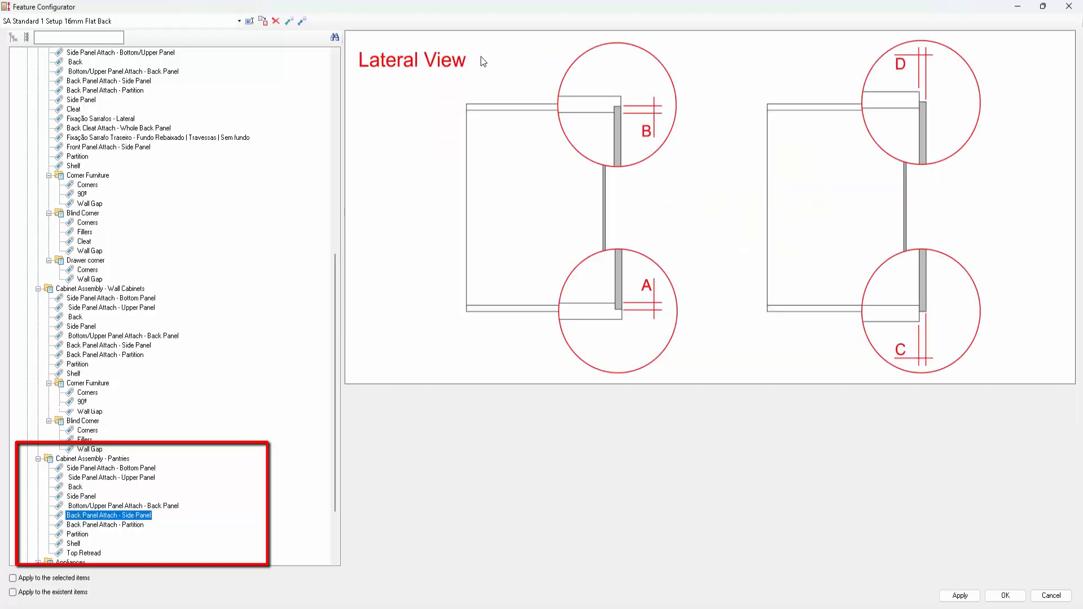
key(Down)
key(Down)
key(Down)
key(Down)
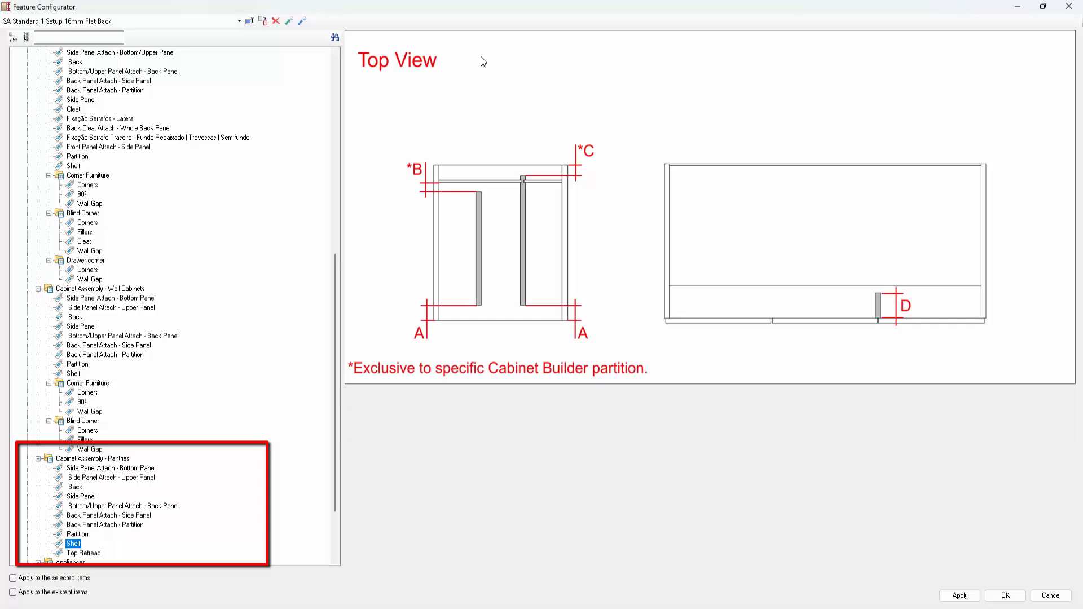
key(Down)
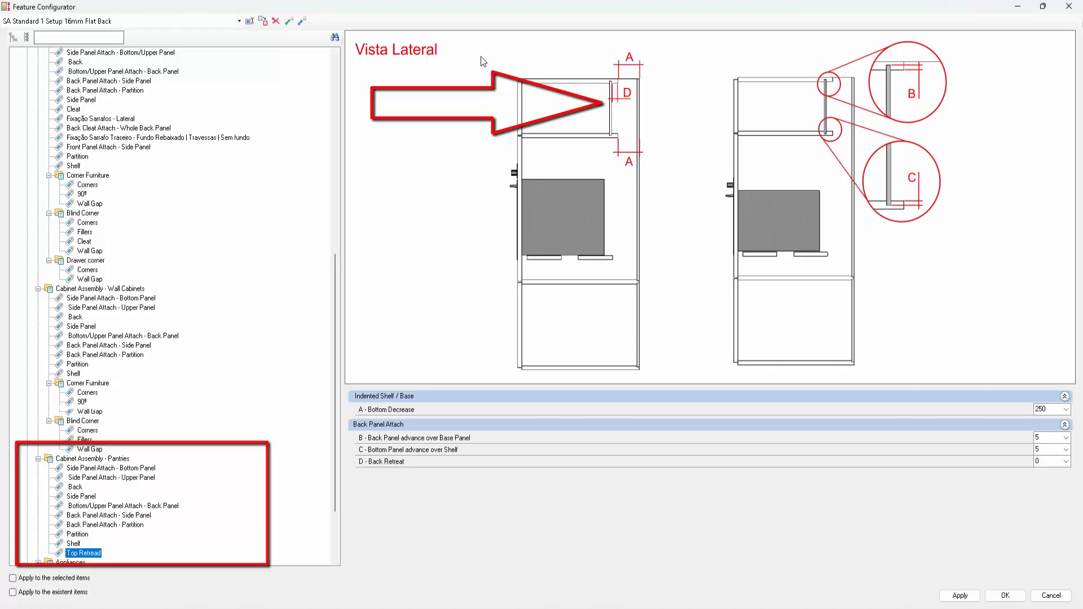
Examine the Appliances settings for stove, oven, microwave and dishwasher inside spaces and support dimensions
scroll(169, 304, down, 3)
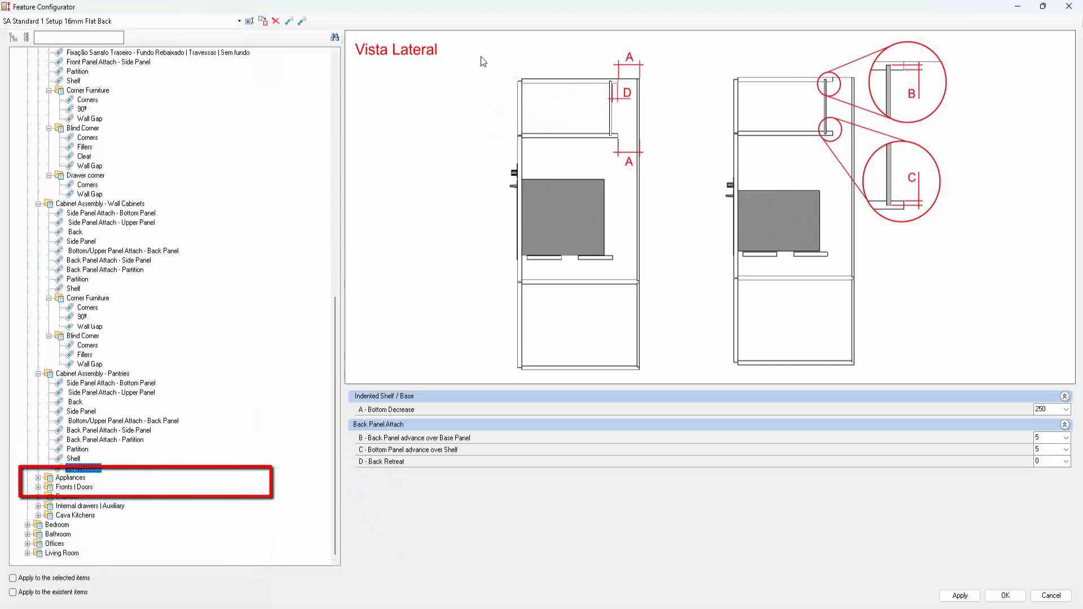
click(38, 478)
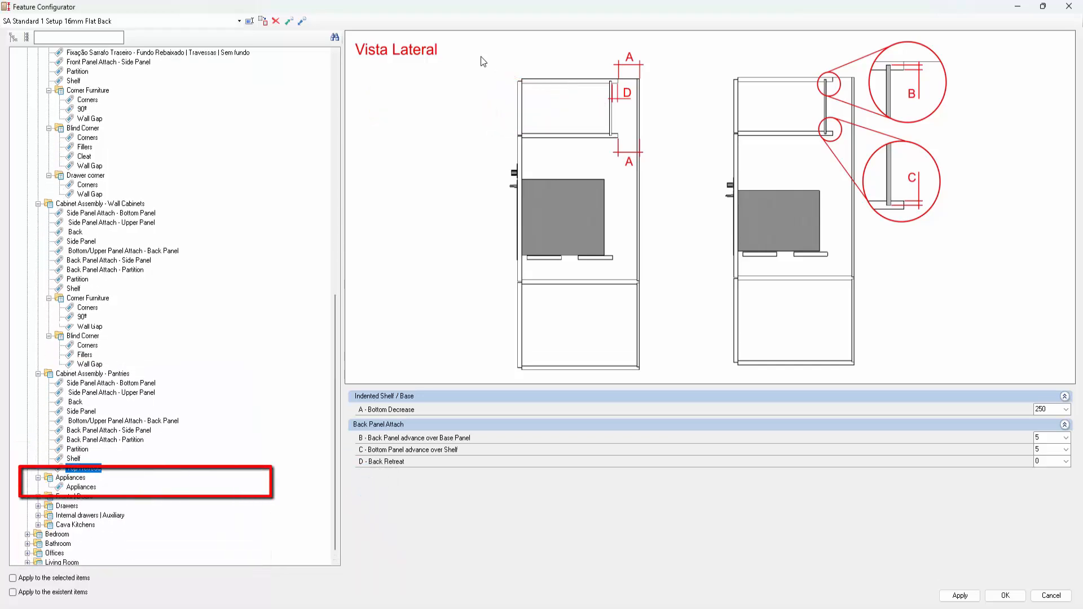
click(80, 487)
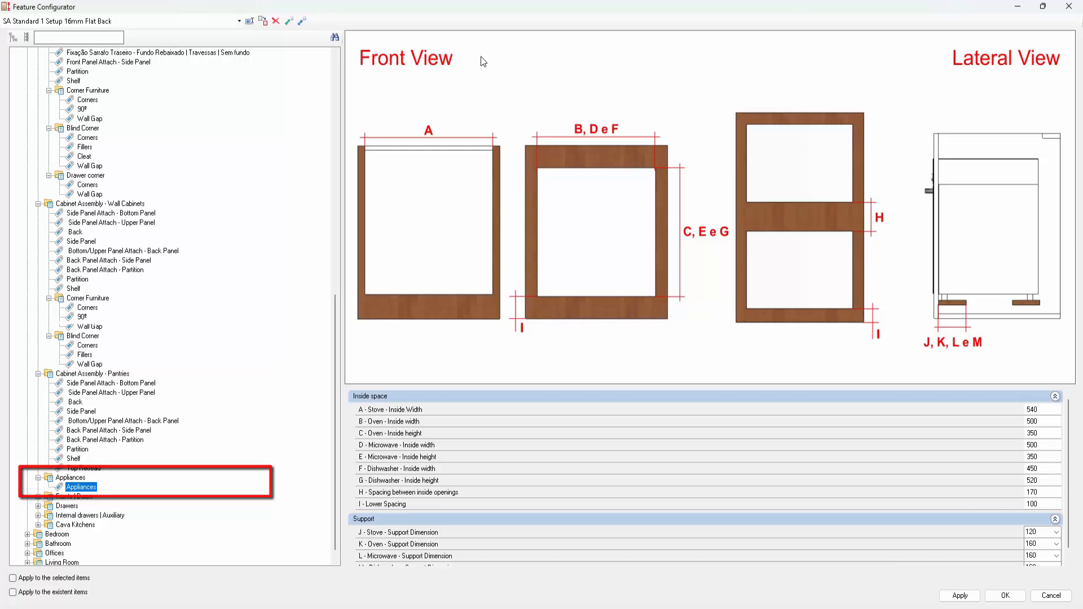
Examine the Fronts | Doors gap settings for Cabinets, Wall Cabinets and Pantry
key(Down)
key(Right)
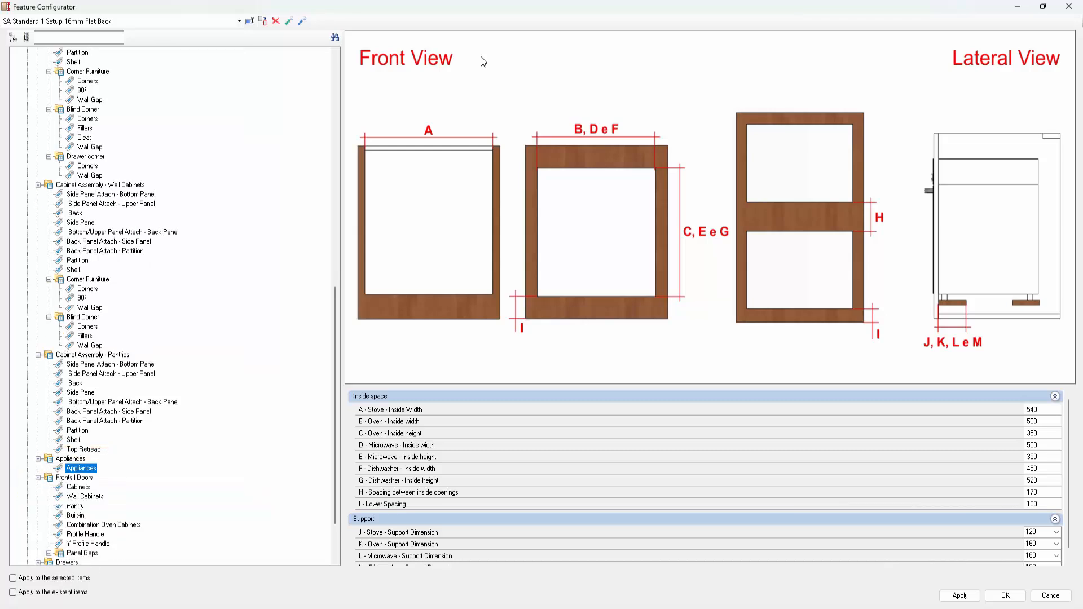
key(Down)
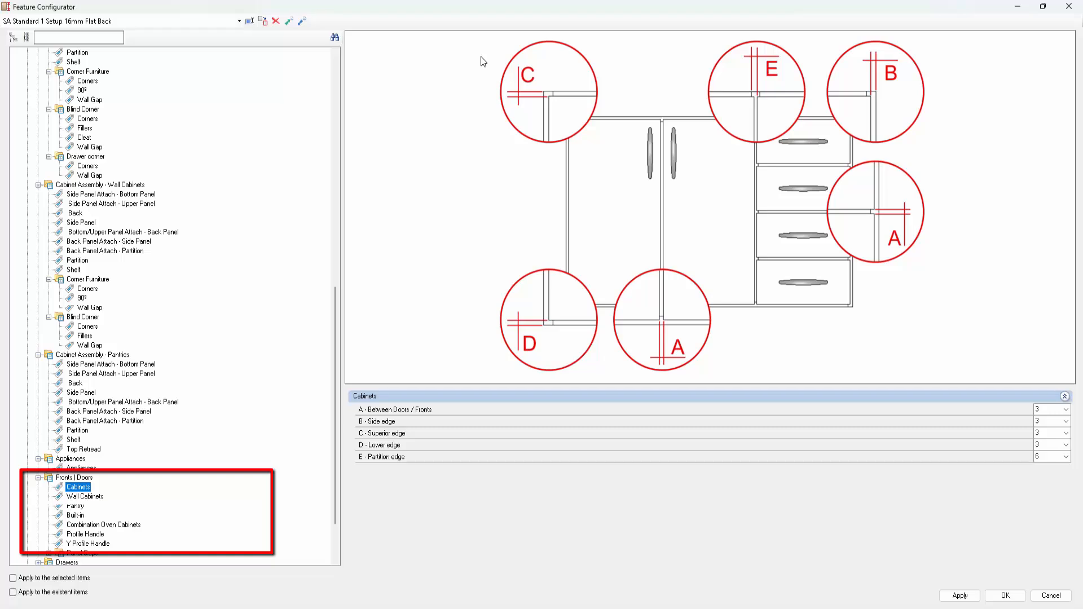
key(Down)
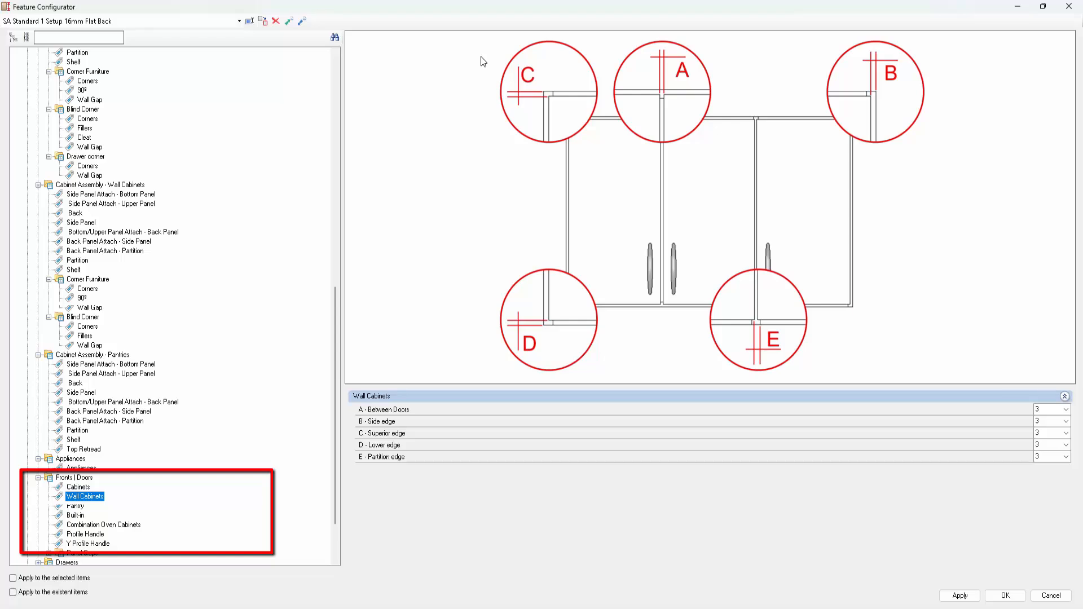
key(Down)
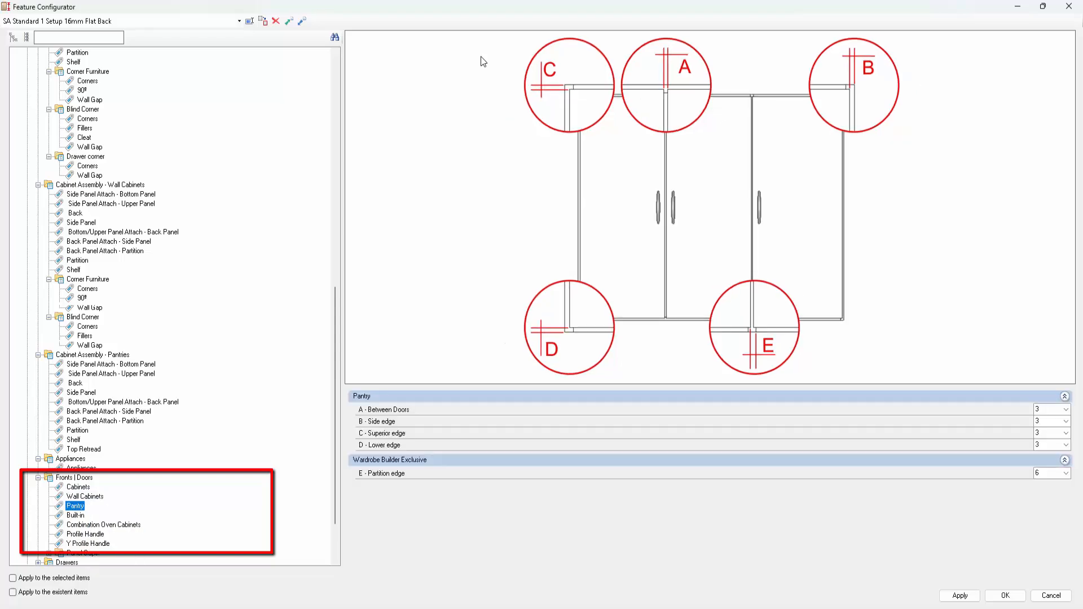
Examine the Built-in, Combination Oven Cabinets, Profile Handle and Y Profile Handle settings under Fronts | Doors
key(Up)
key(Down)
key(Down)
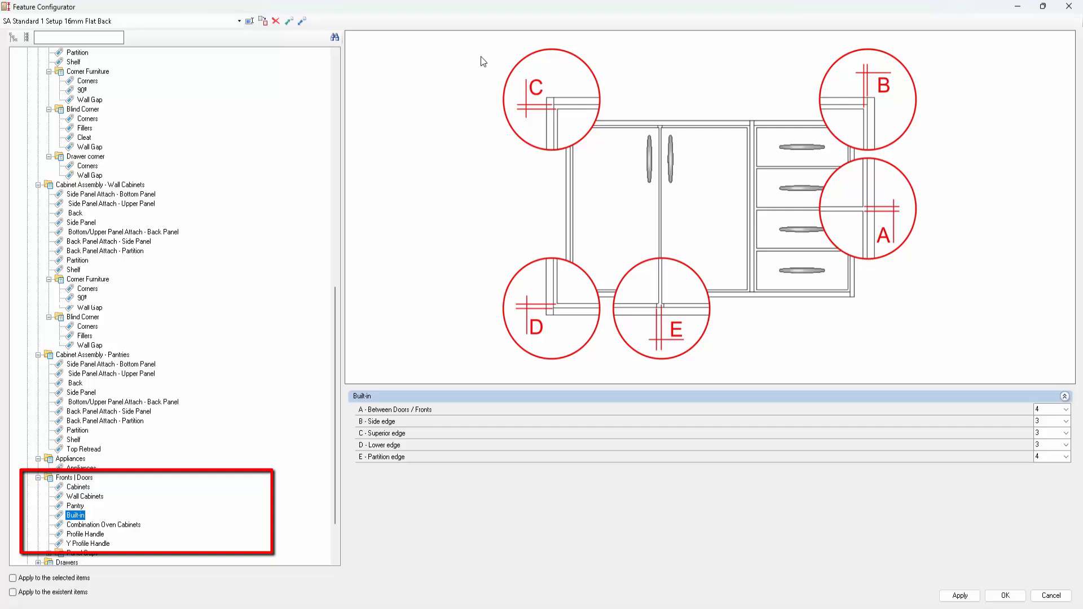
key(Down)
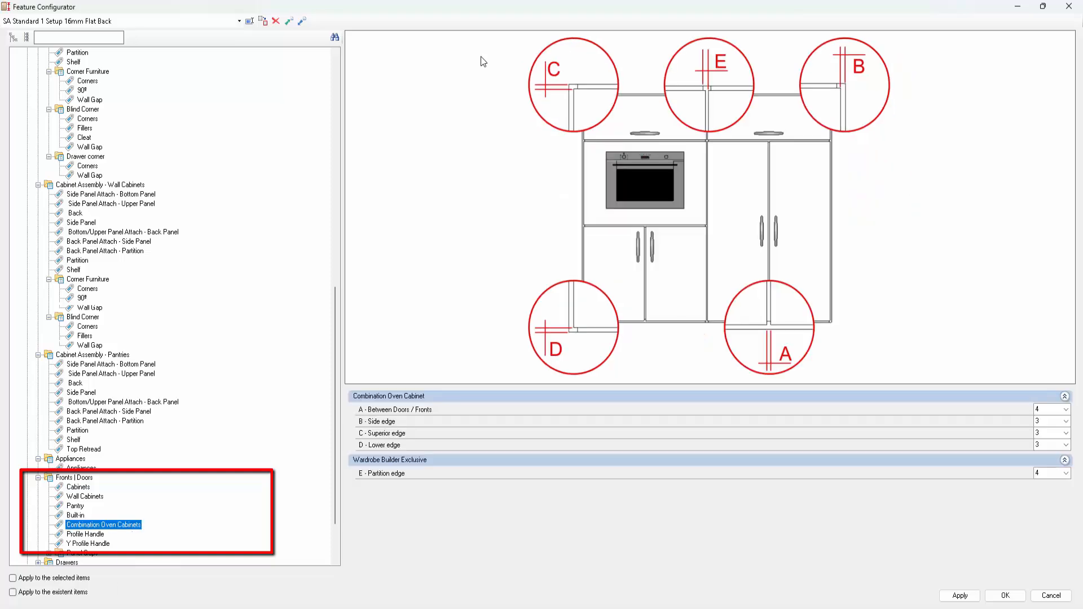
key(Down)
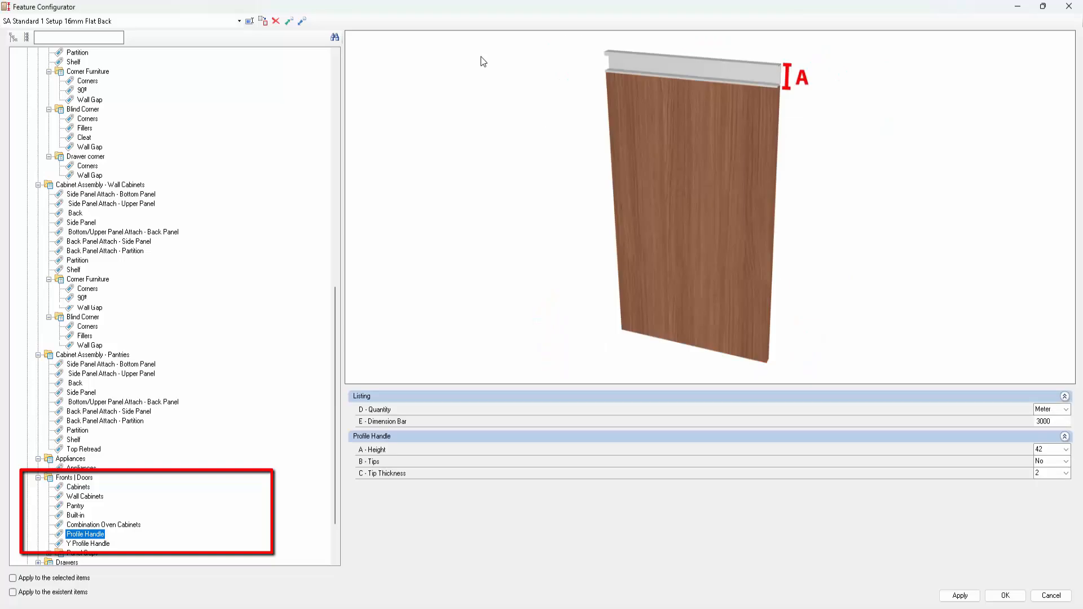
key(Down)
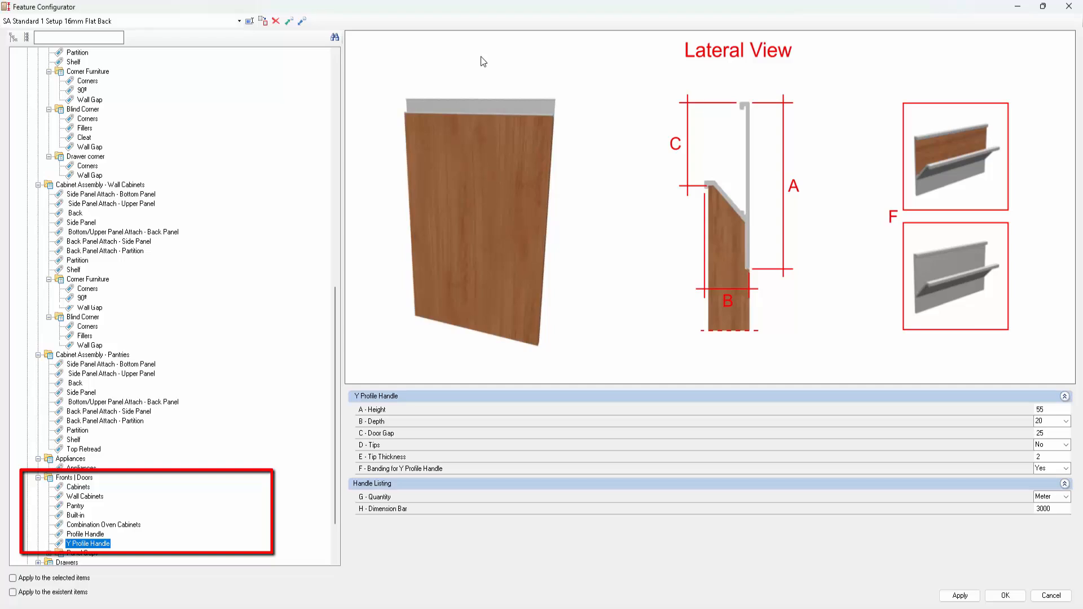
Examine the Panel Gaps settings for Aluminium Doors and Glass Doors under Fronts | Doors
scroll(484, 61, down, 2)
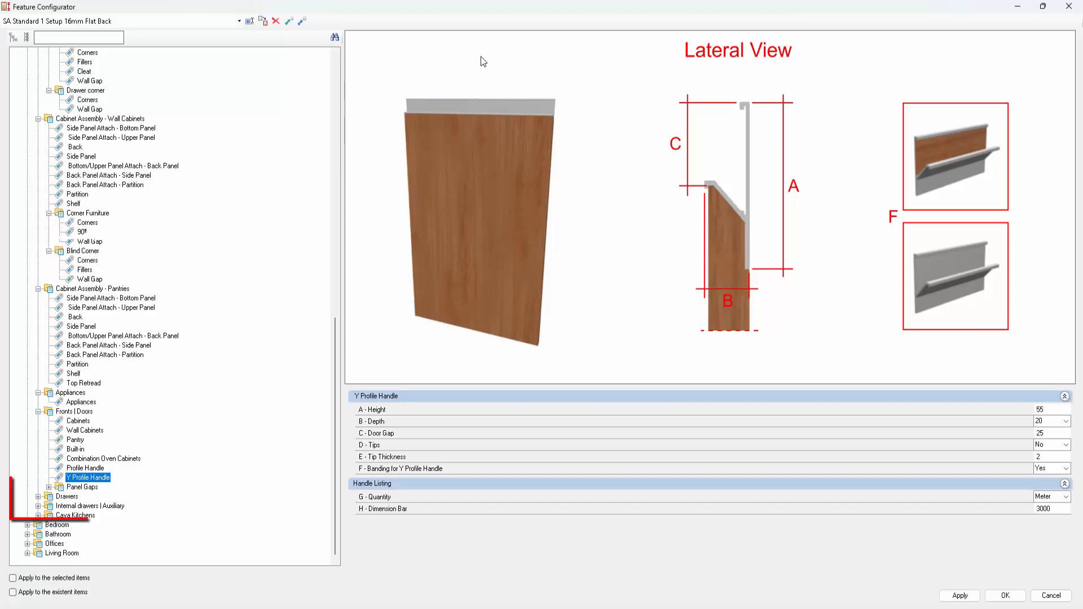
key(Down)
key(Right)
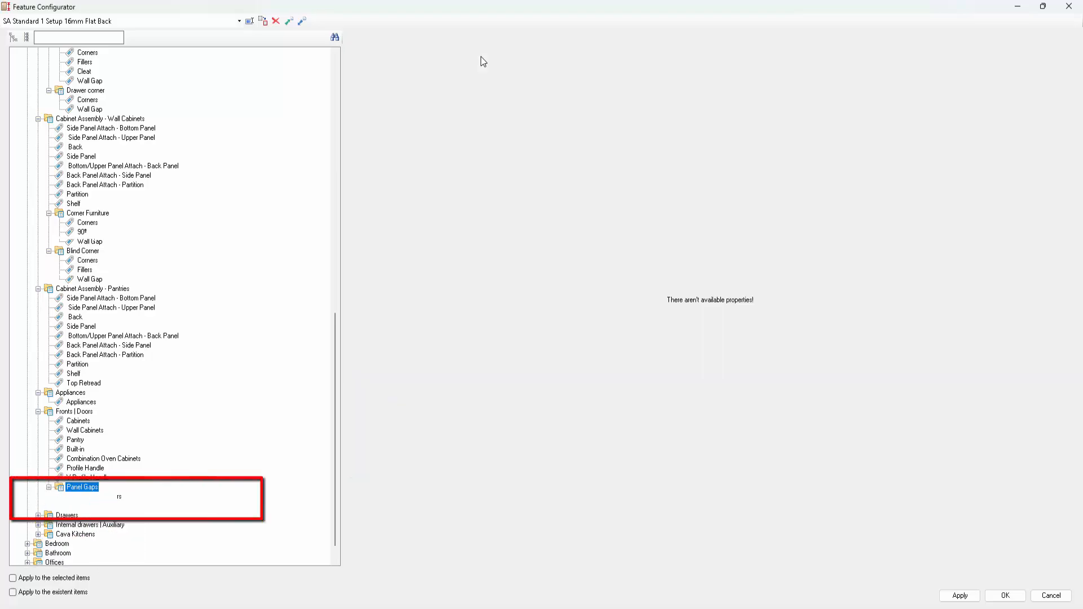
key(Down)
key(Down)
key(Left)
key(Down)
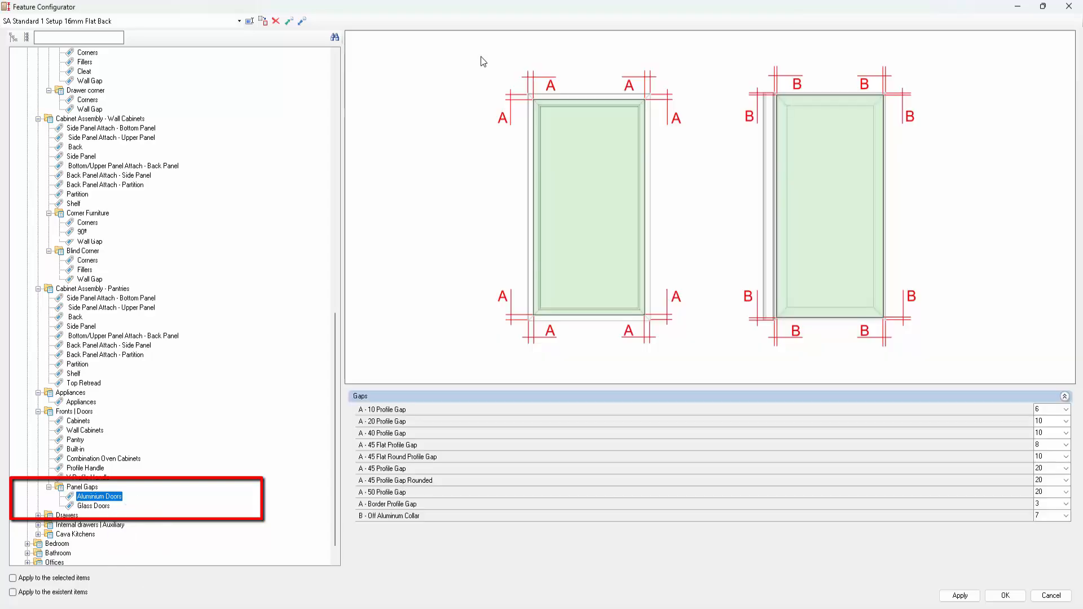
key(Down)
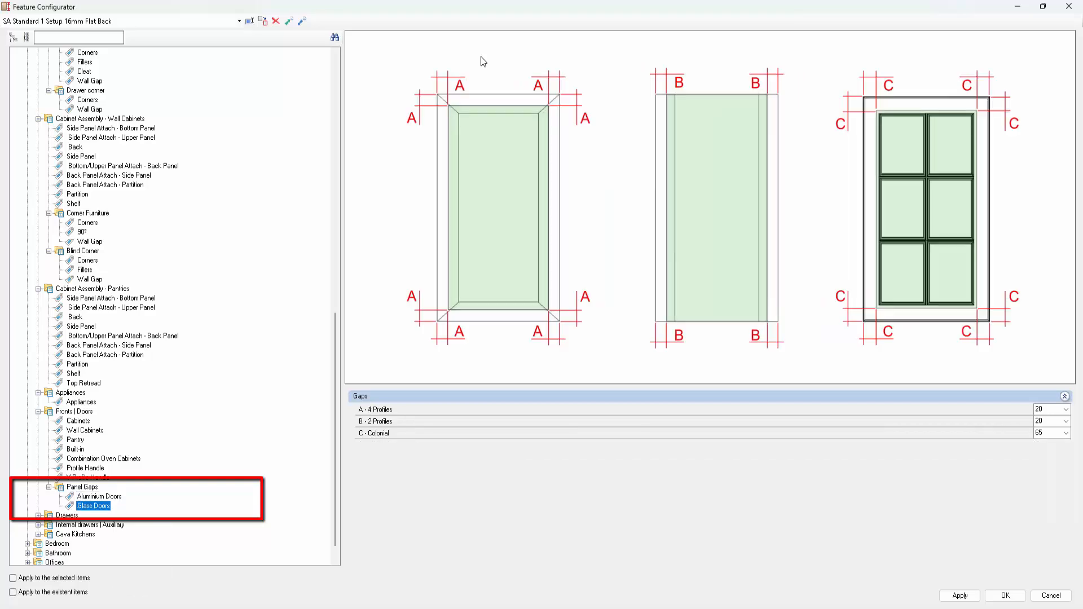
Examine the Side Panel Attach settings for Front Face and Back Panel and the Bottoms settings under the kitchen Drawers category
key(Down)
key(Right)
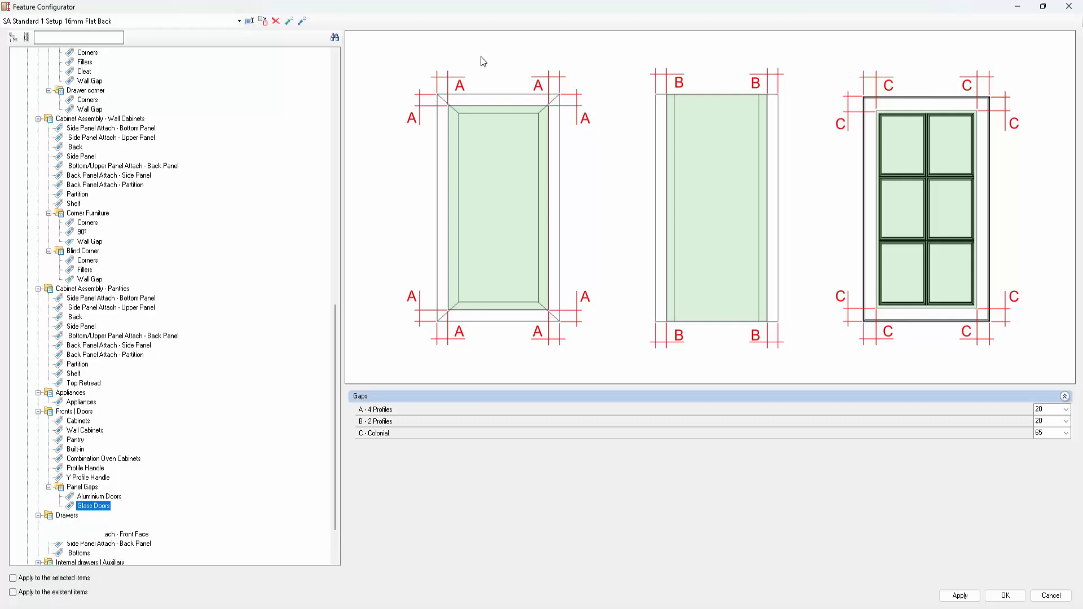
key(Down)
key(Down)
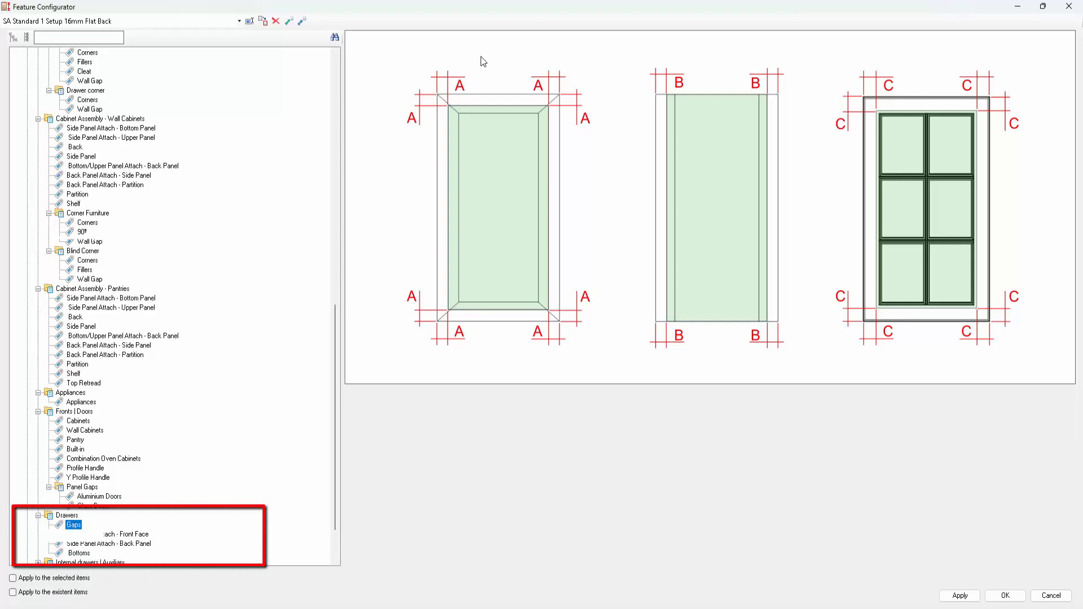
key(Down)
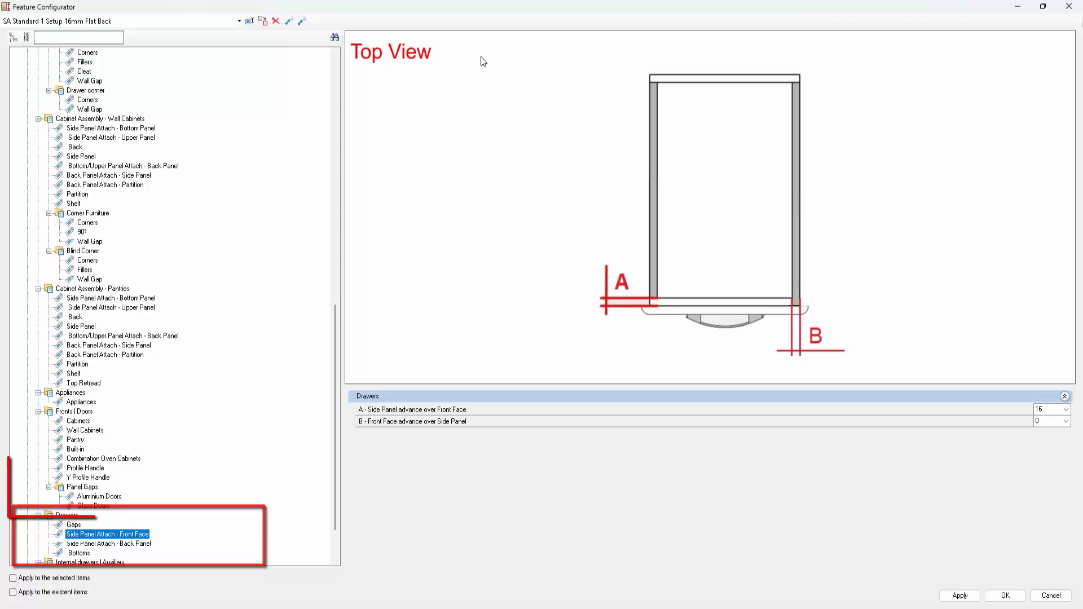
scroll(483, 62, down, 2)
key(Down)
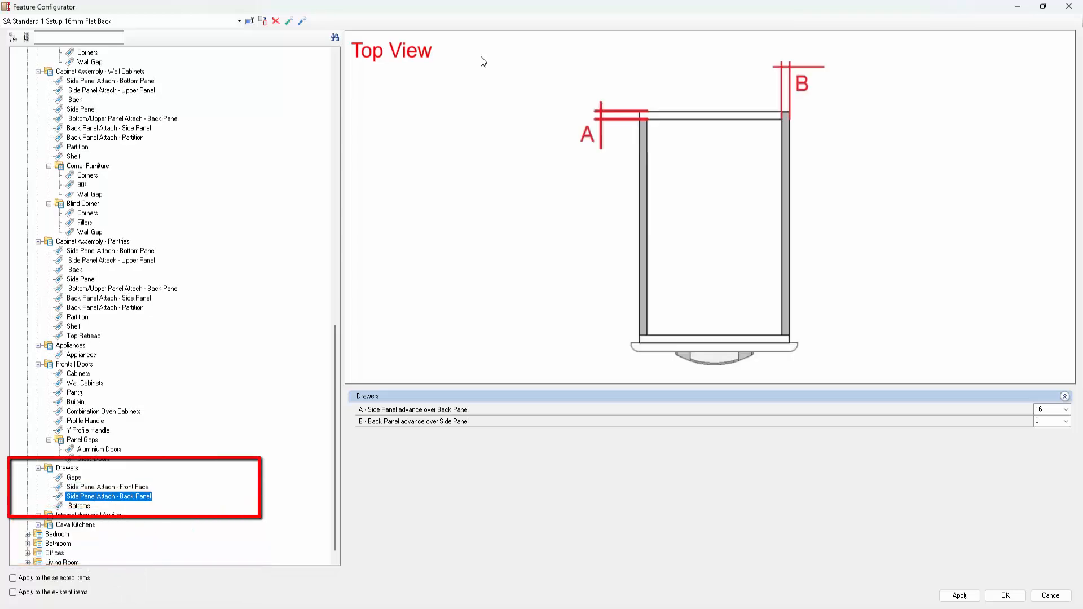
key(Down)
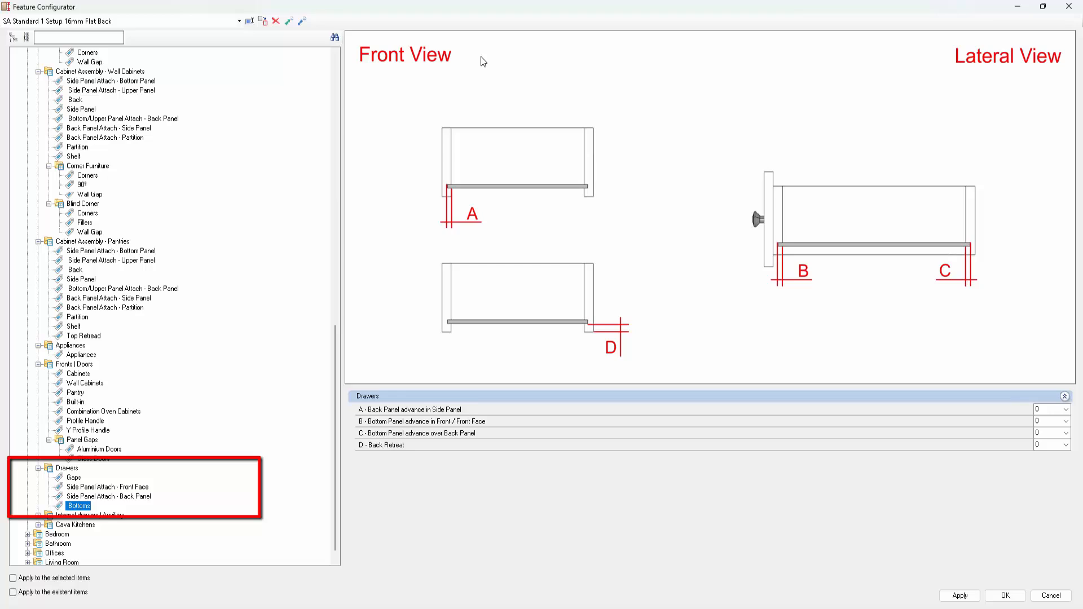
Examine the Drawers Gaps settings and review the saved configurations, keeping SA Standard 1 Setup 16mm Flat Back selected
key(Up)
key(Up)
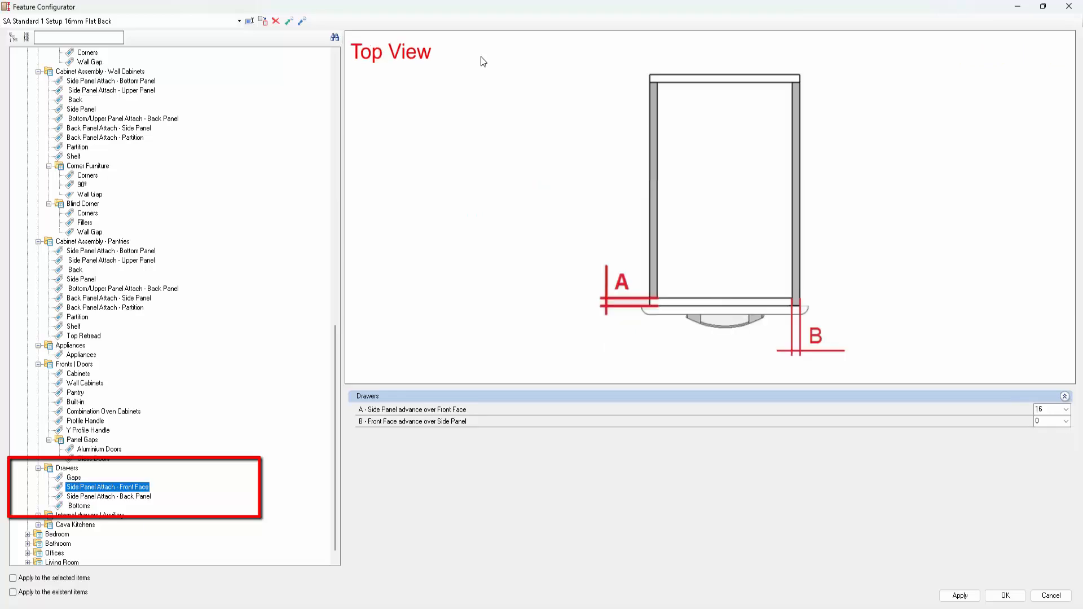
key(Up)
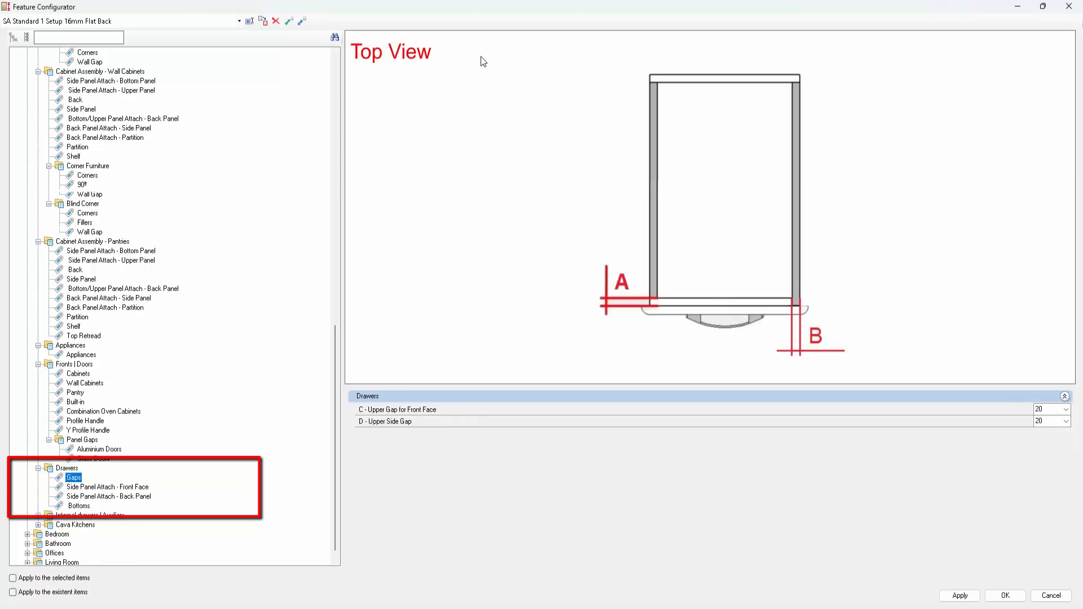
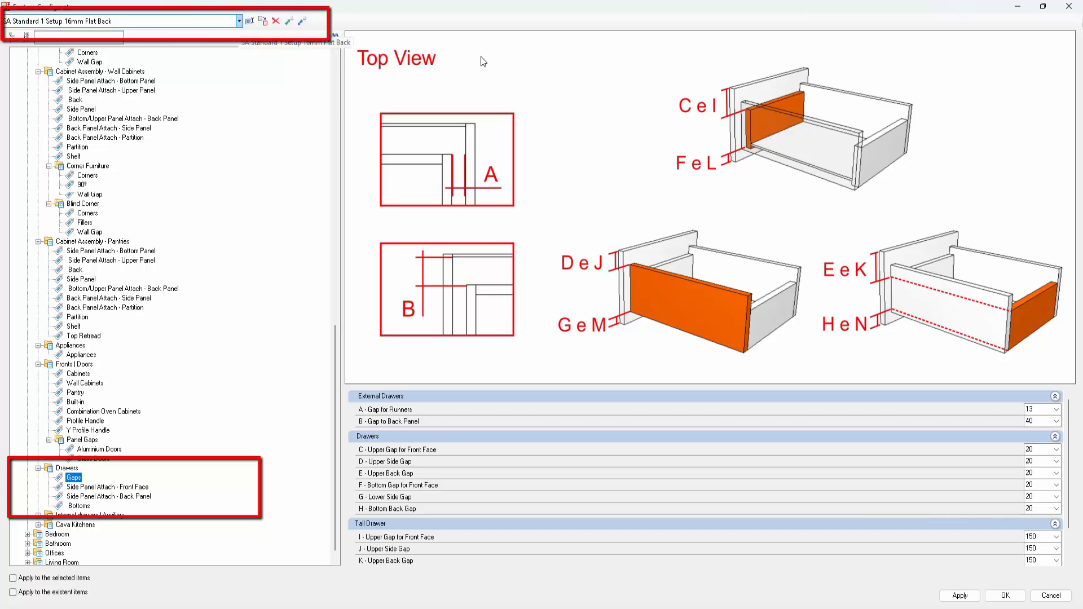
click(239, 21)
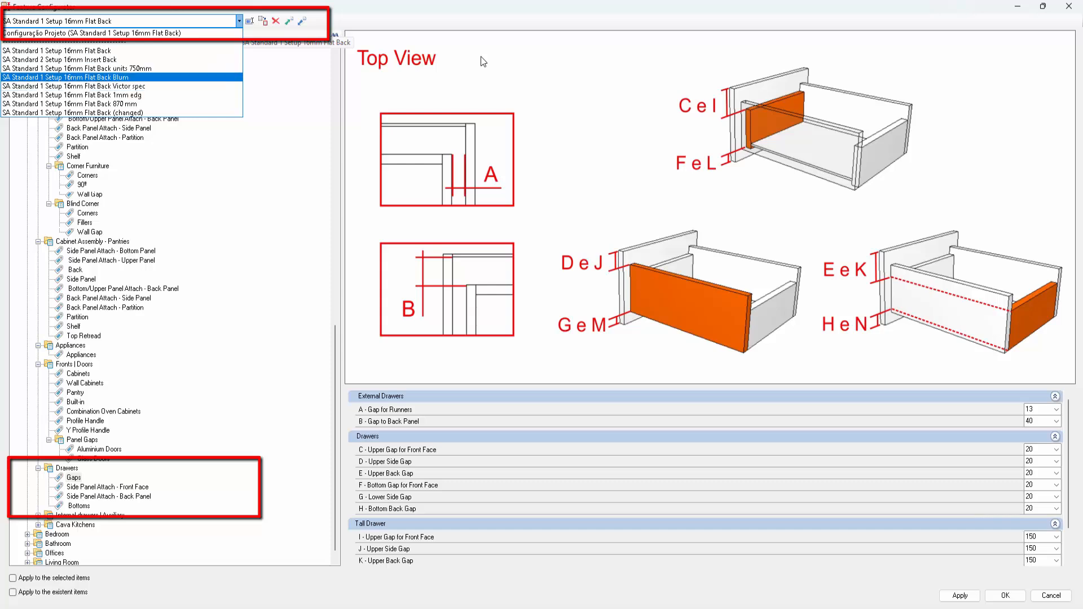
click(64, 51)
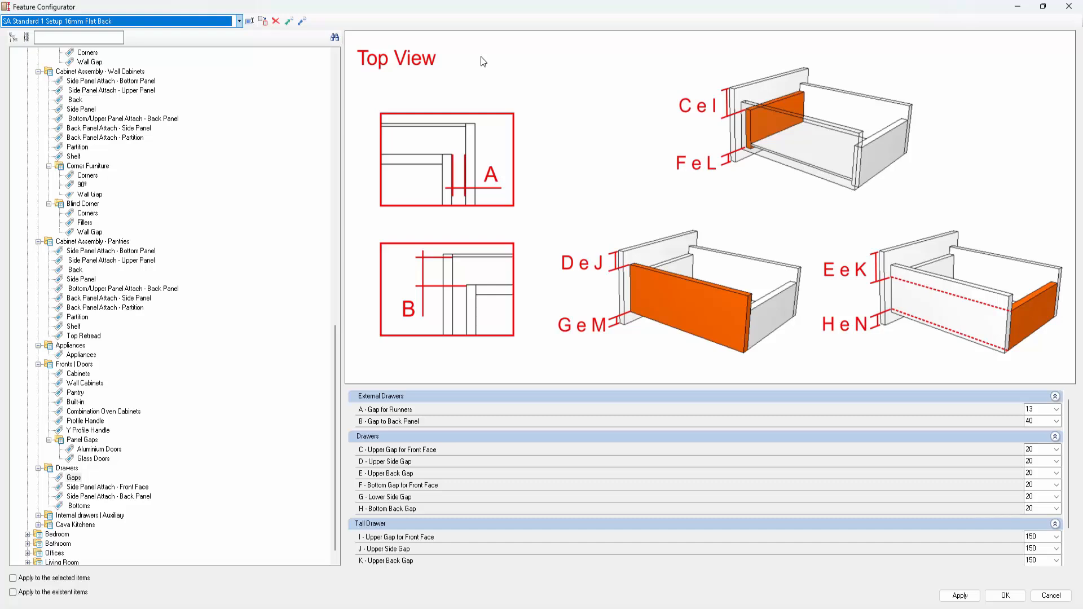
Expand Internal drawers | Auxiliary and examine its Gaps settings for runners, back panel and front face
key(Down)
key(Down)
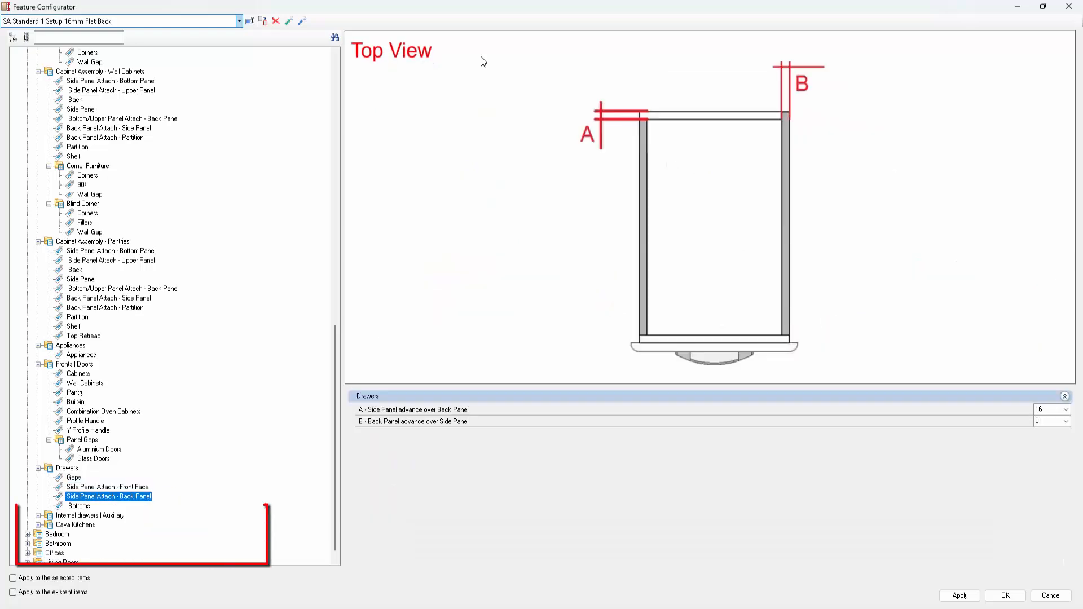
key(Down)
key(Down)
key(Right)
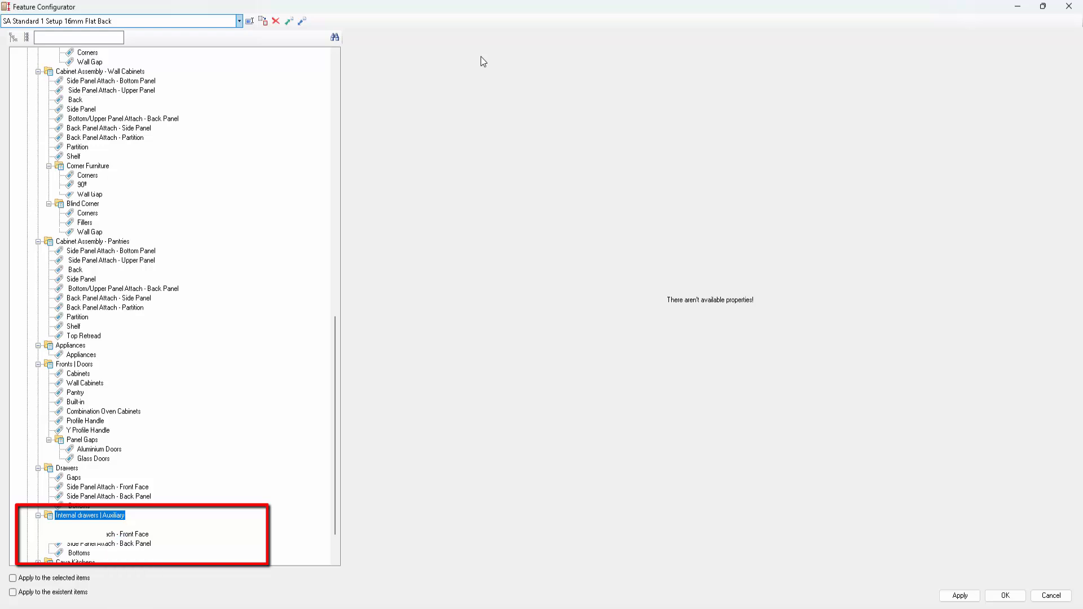
key(Down)
key(Down)
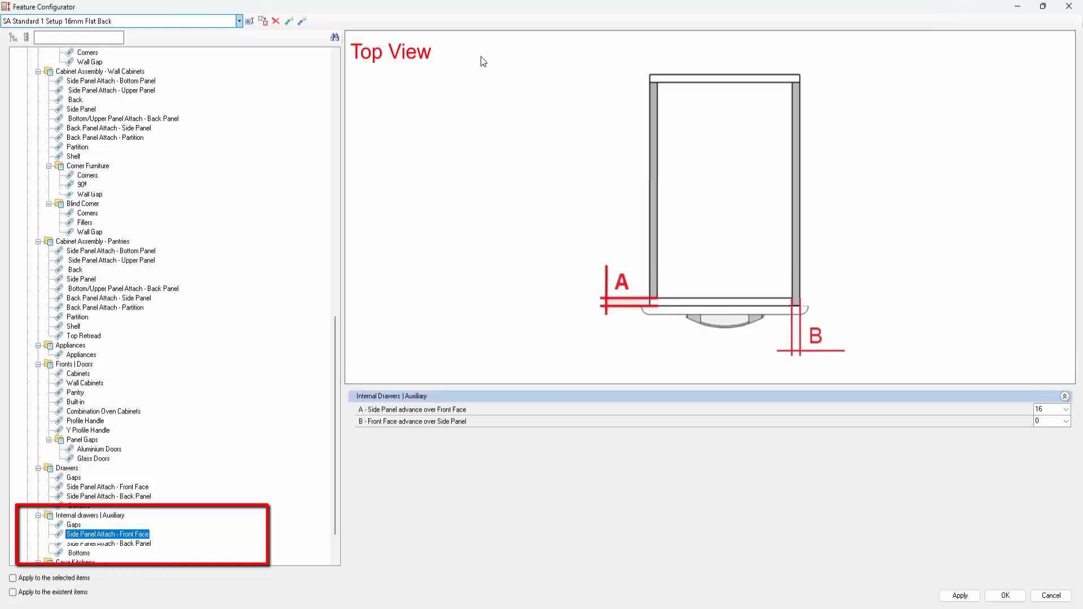
key(Up)
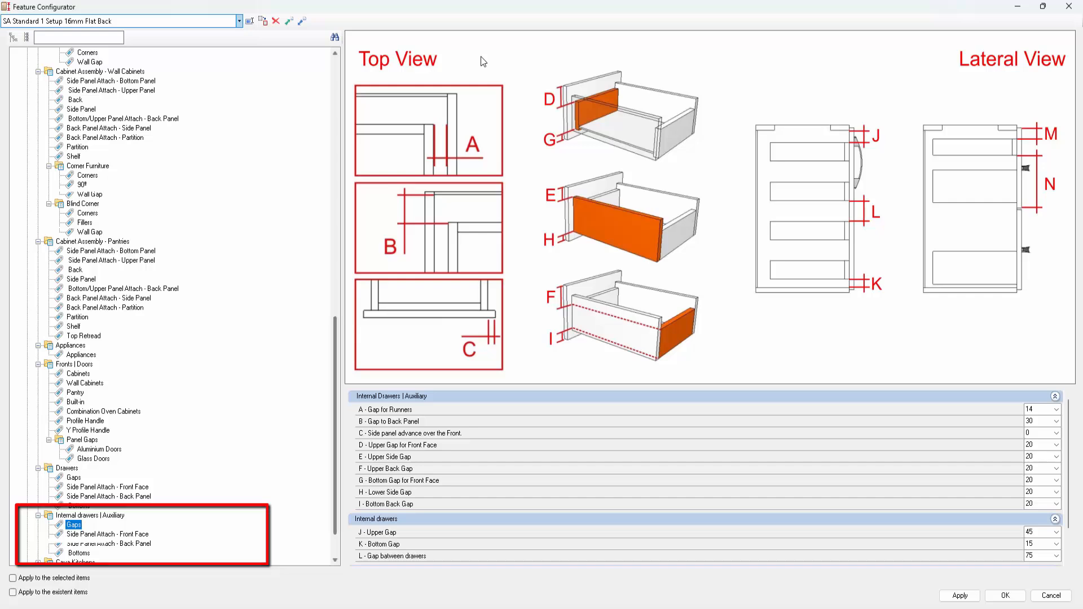
Examine the Side Panel Attach - Back Panel and Bottoms settings under Internal drawers | Auxiliary
scroll(169, 339, down, 2)
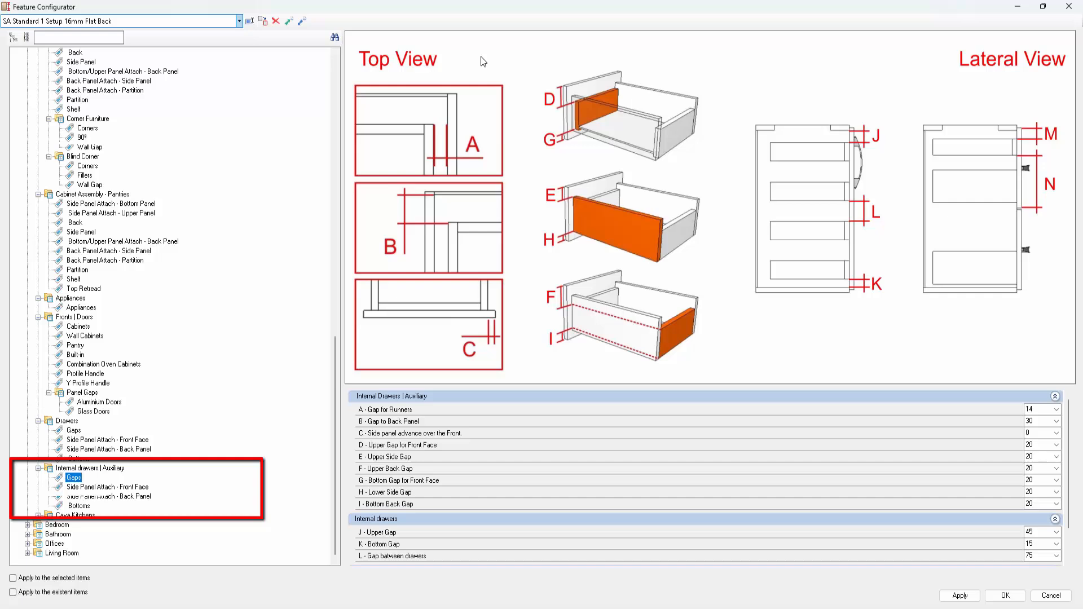
key(Down)
key(Down)
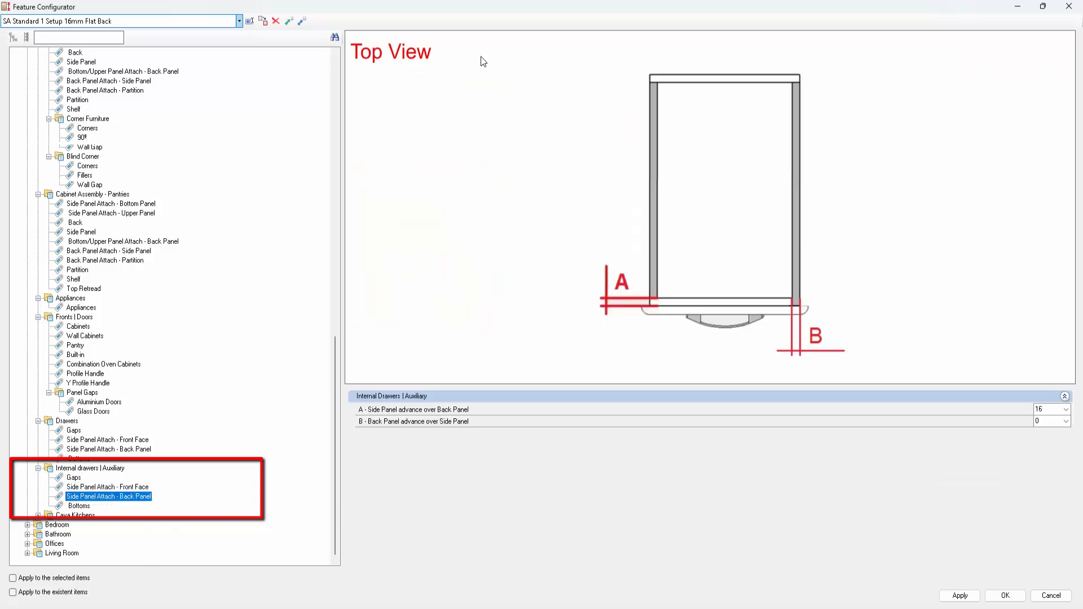
key(Down)
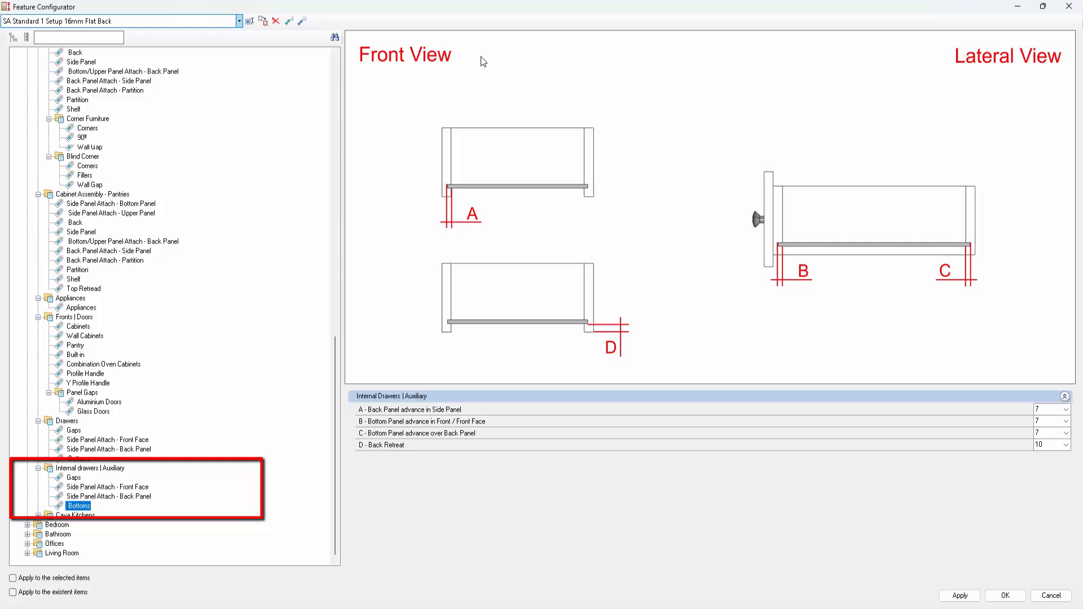
Expand Cava Kitchens and examine the Handle Type settings, including the Quantity options for the aluminium handle listing
click(38, 515)
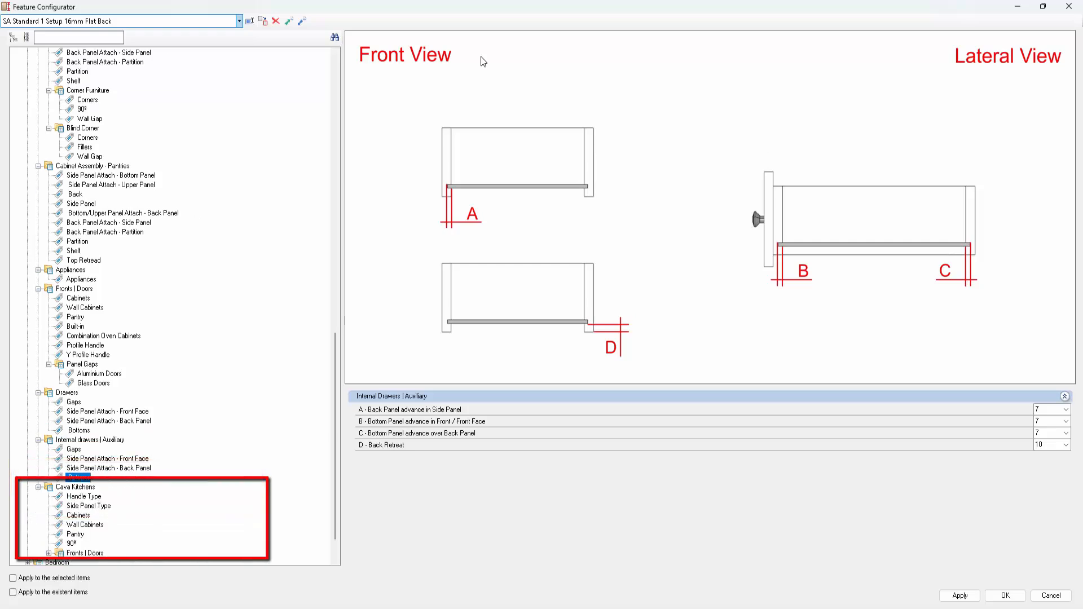
click(75, 486)
key(Down)
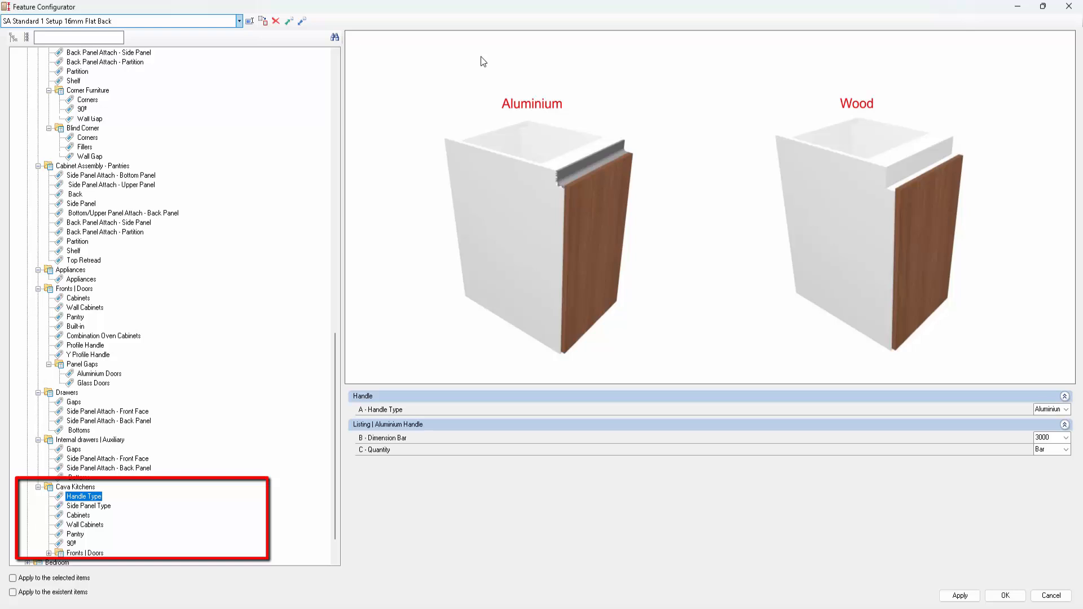
click(1066, 449)
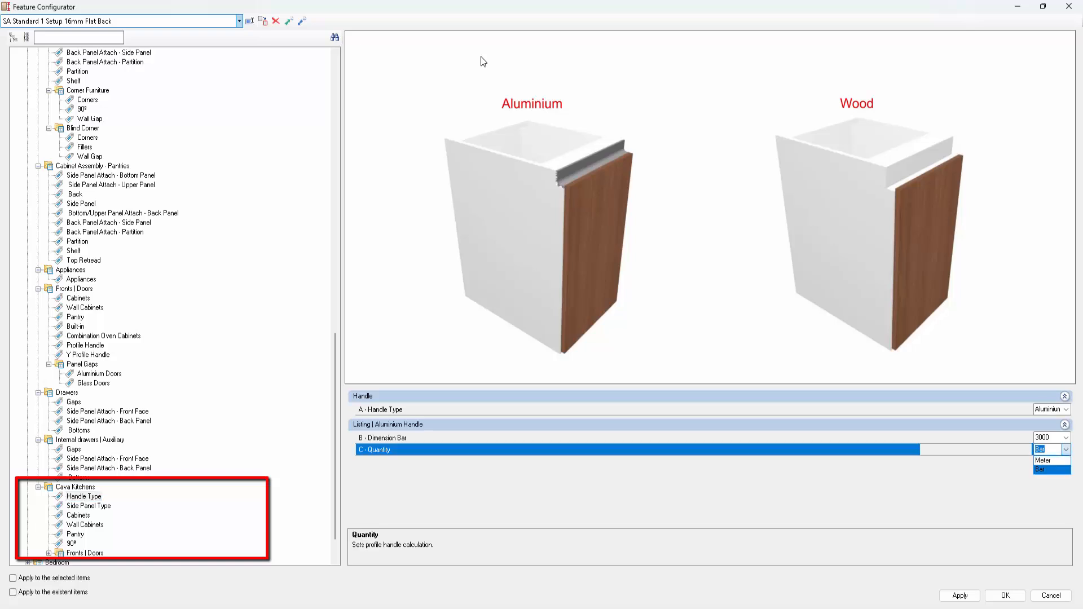
click(1065, 449)
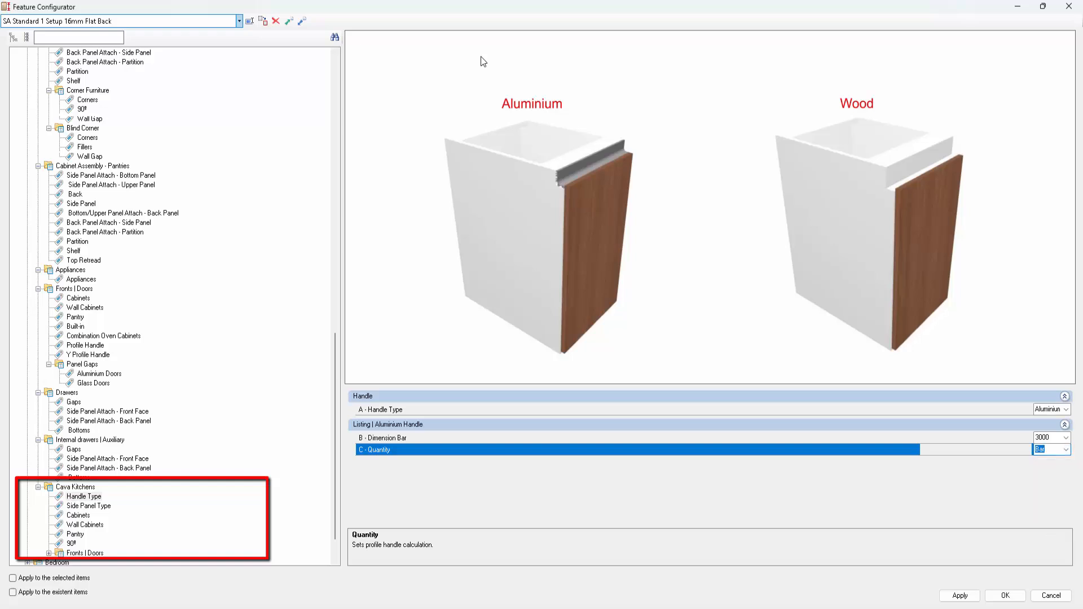
Examine the Side Panel Type, Cabinets, Wall Cabinets, Pantry and 90º settings under Cava Kitchens
click(88, 506)
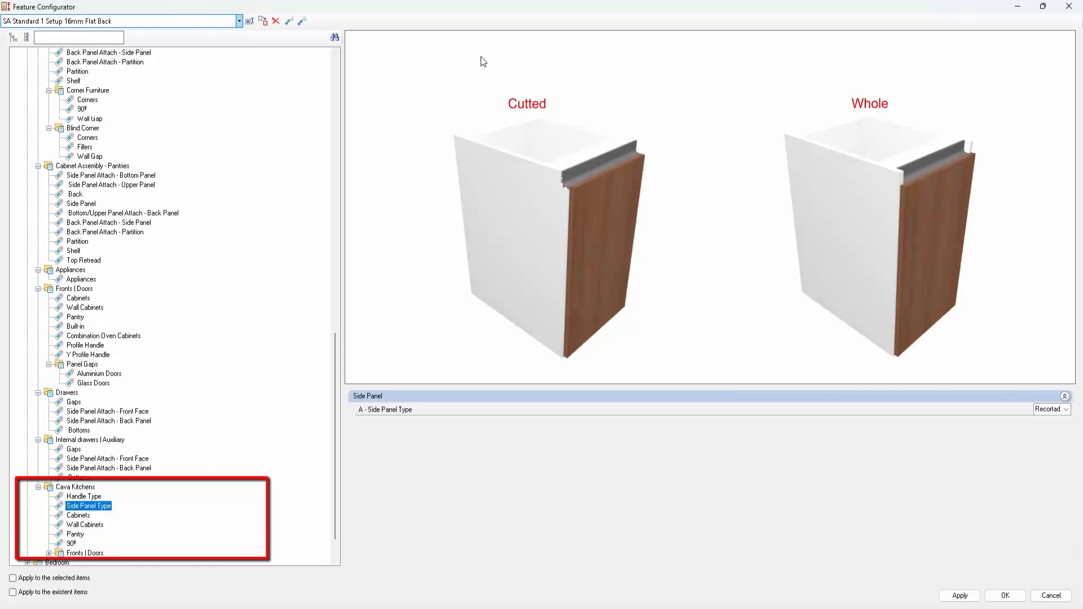
key(Up)
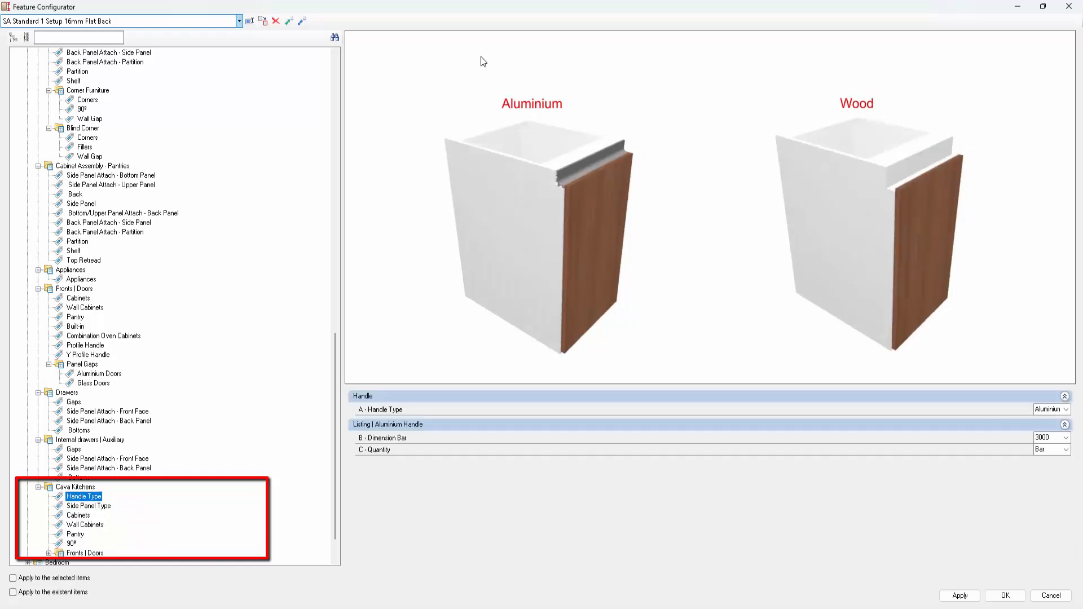
key(Down)
key(Down)
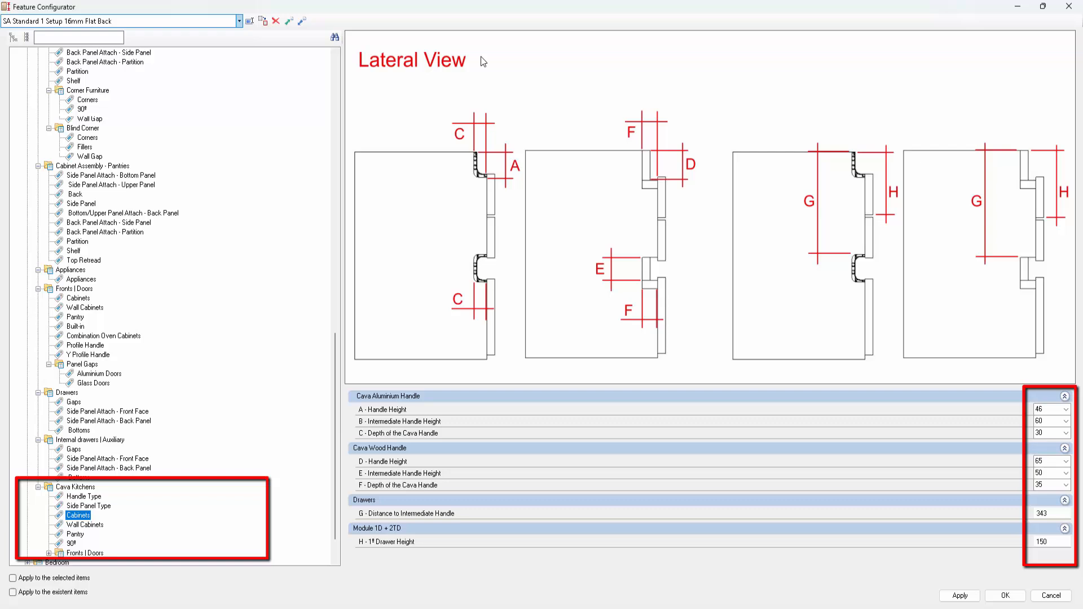
key(Down)
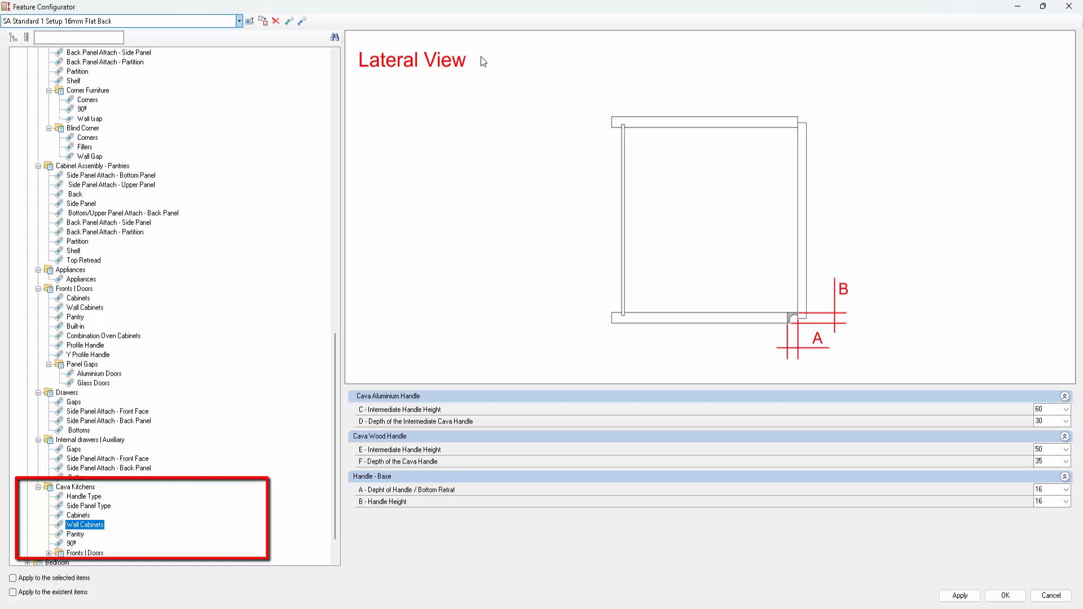
key(Down)
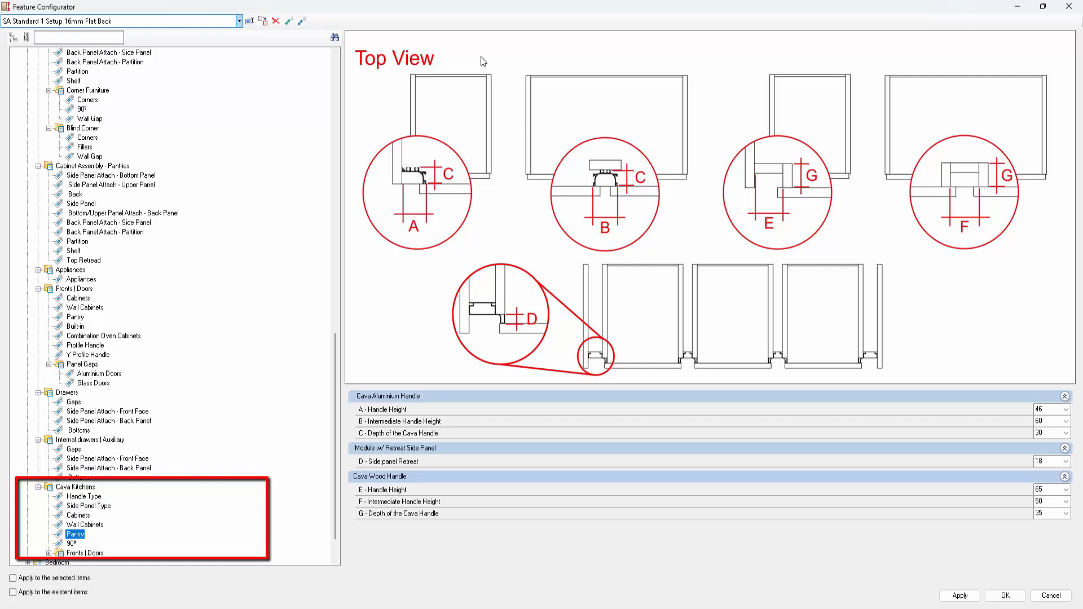
key(Down)
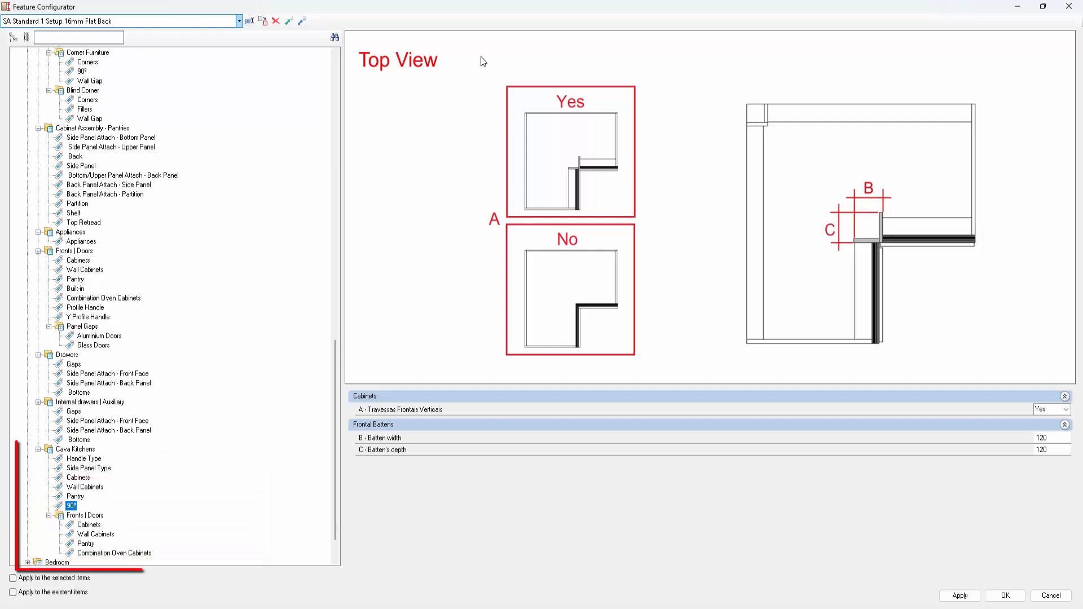
Examine the Cava Kitchens Fronts | Doors settings for Cabinets, Wall Cabinets, Pantry and Combination Oven Cabinets
key(Down)
key(Down)
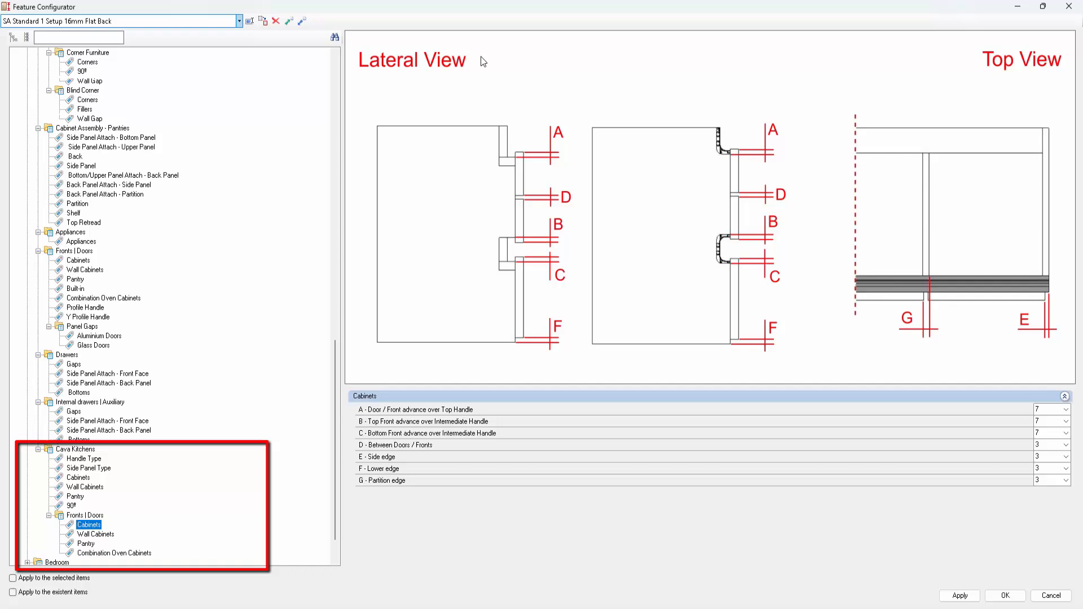
key(Down)
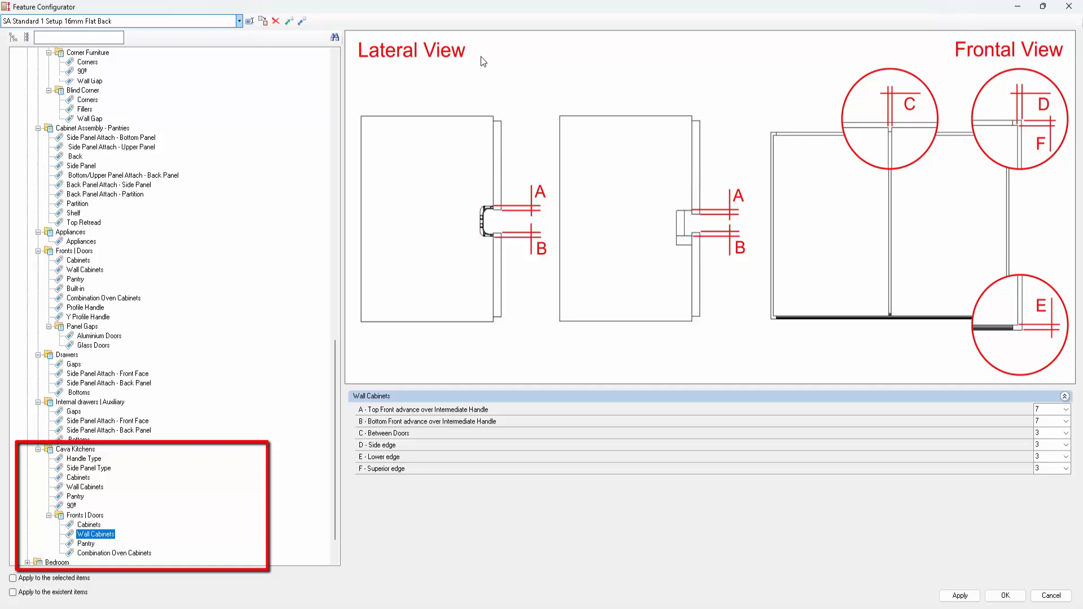
key(Down)
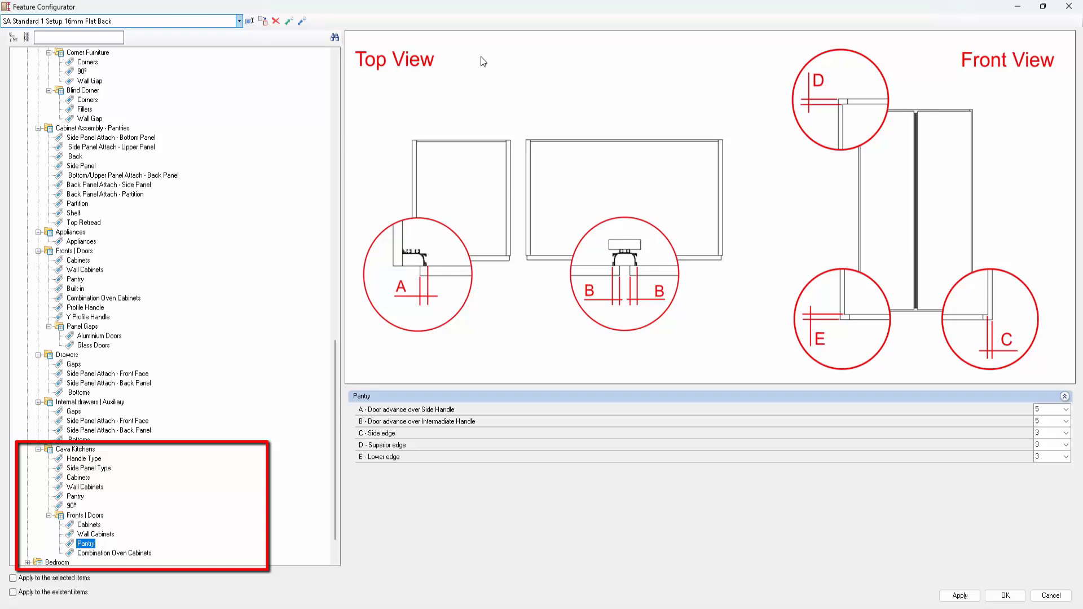
key(Down)
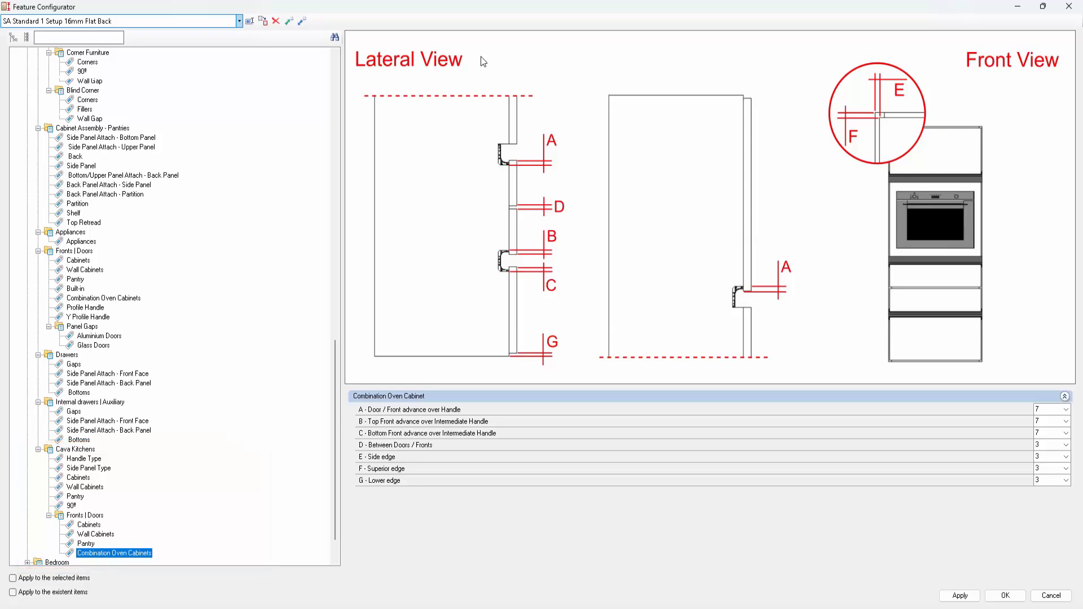
Leave the Kitchens settings and expand the Bedroom category to show its subcategories
scroll(169, 338, down, 2)
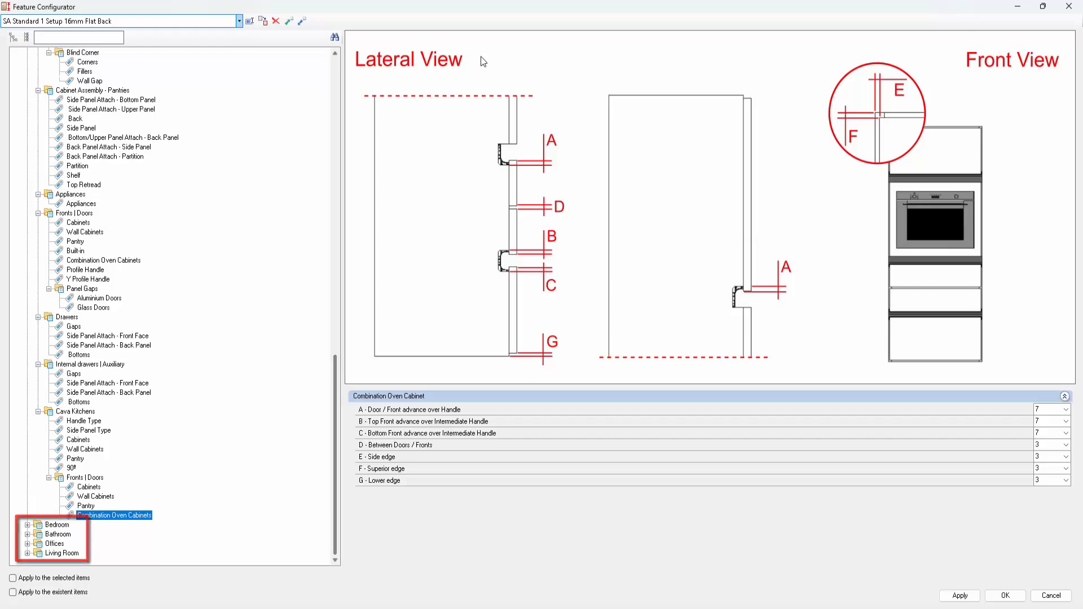
scroll(169, 304, up, 20)
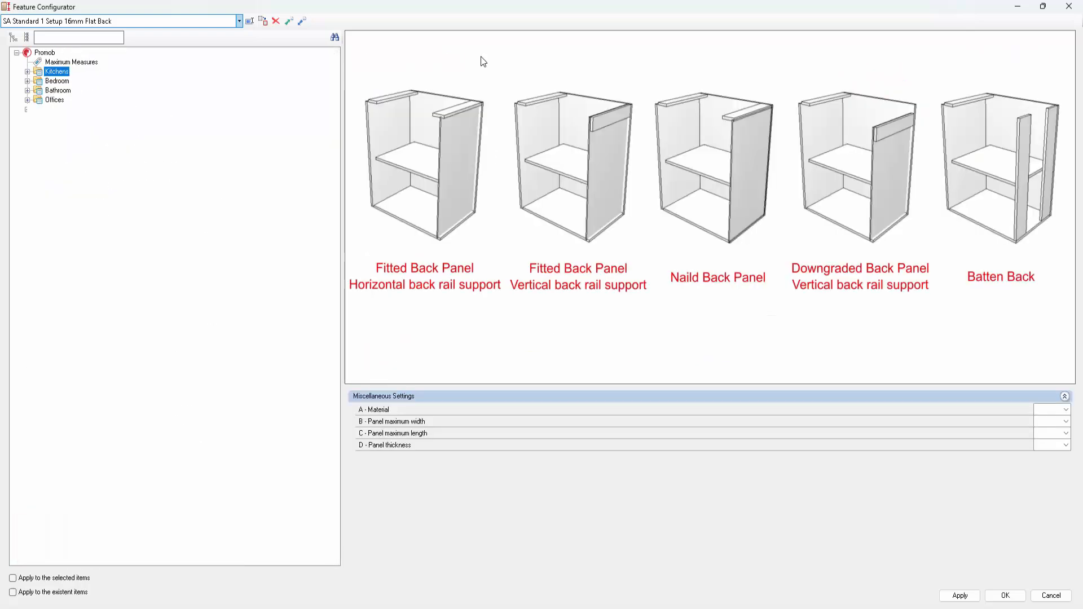
key(Down)
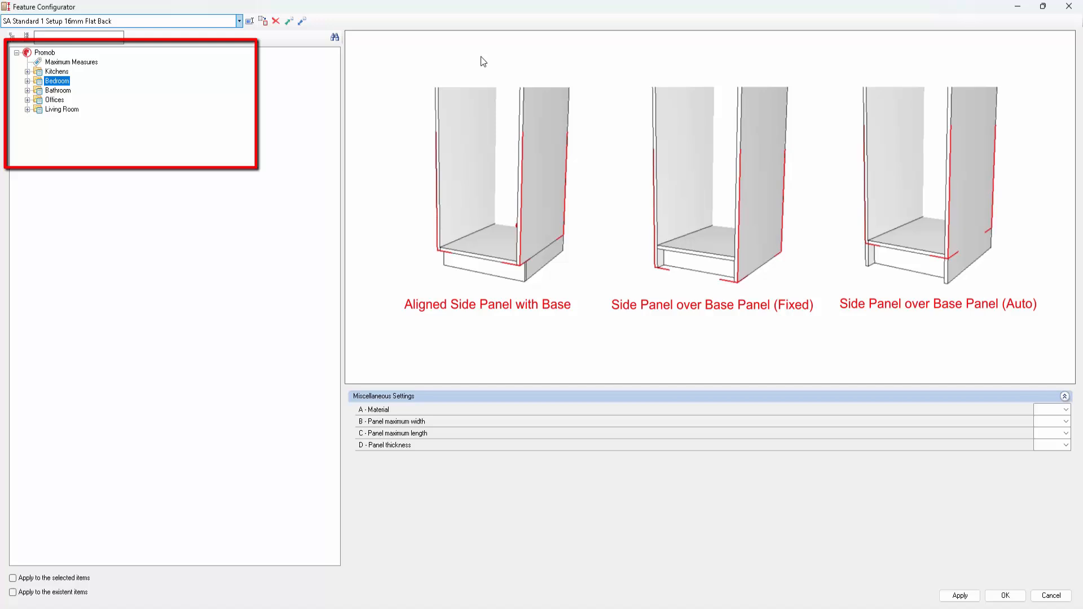
key(Right)
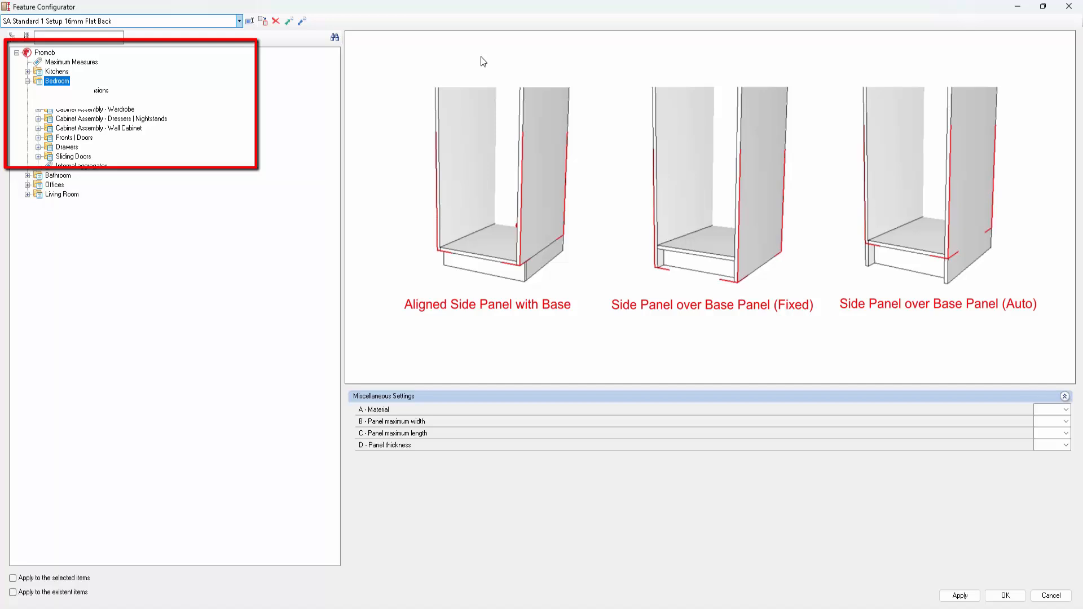
Examine the Bedroom External dimensions and the Panels settings for Side Panel, Partition, Bottom/Upper Panel and Back
key(Down)
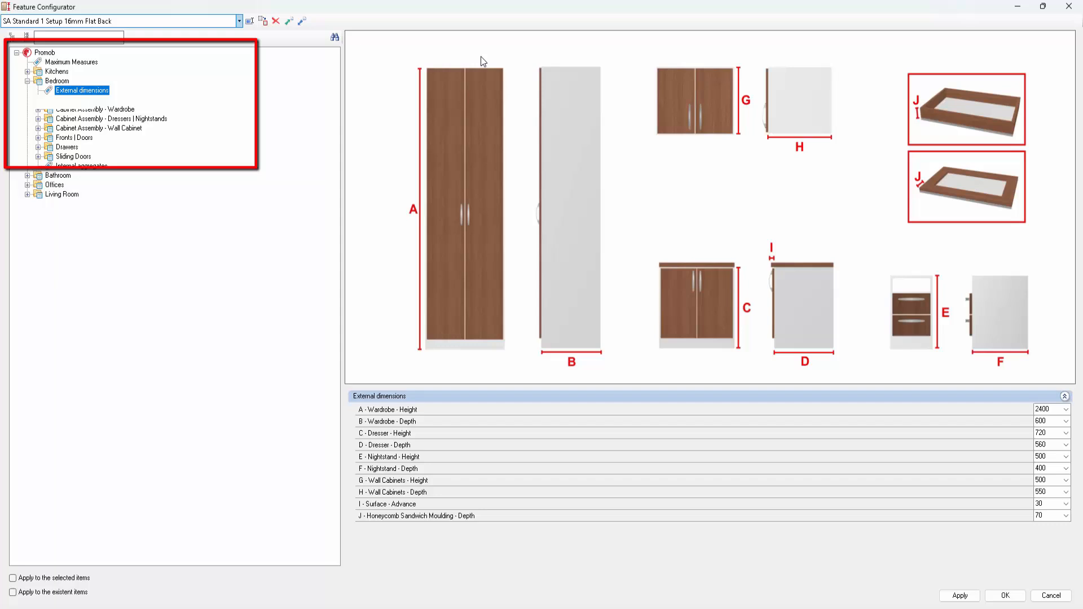
key(Down)
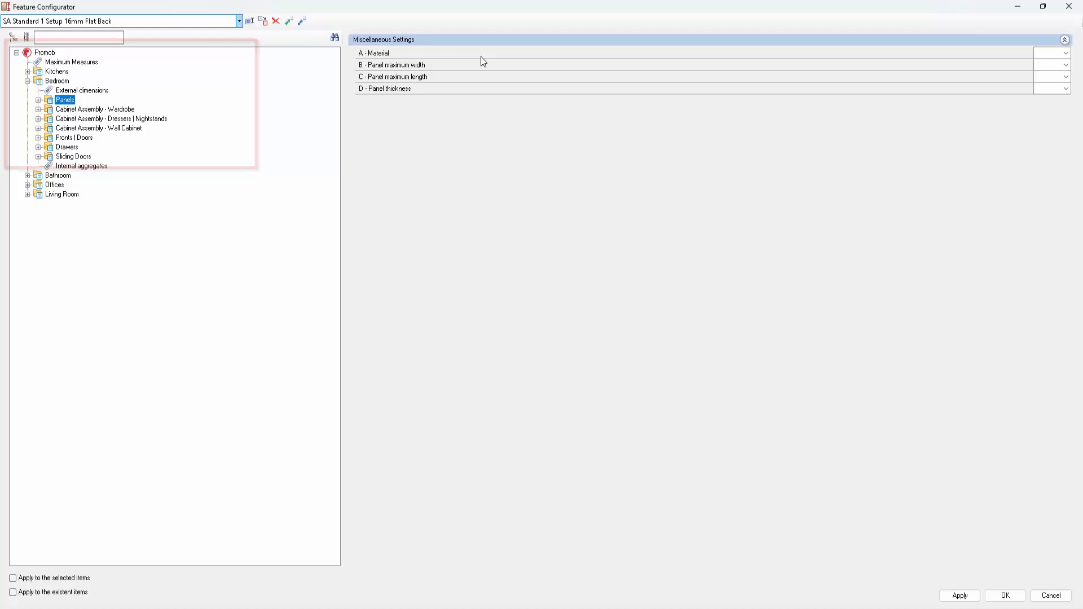
key(Right)
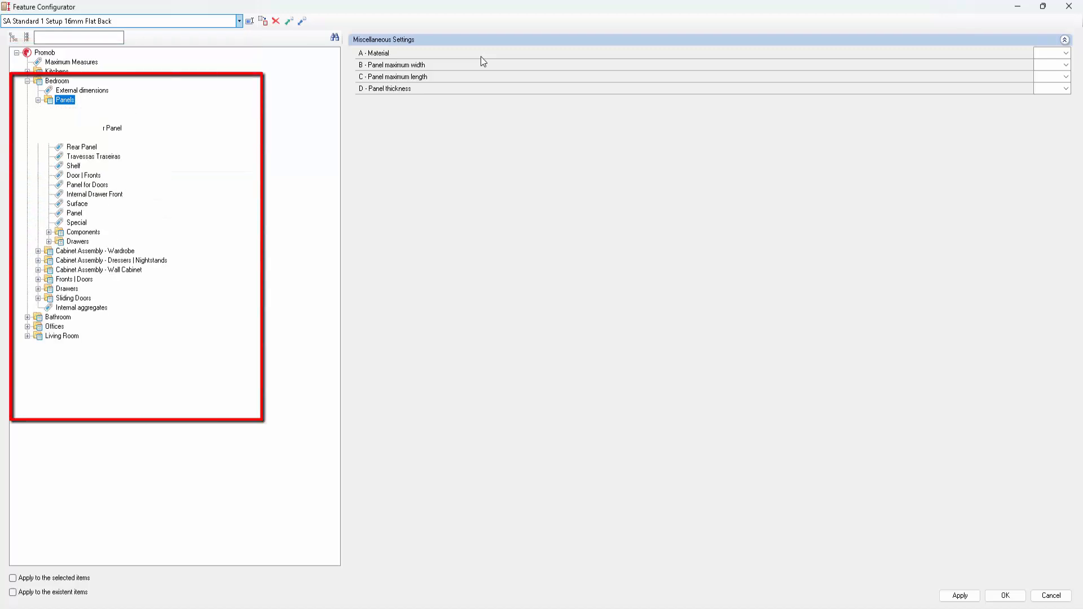
key(Down)
key(Down)
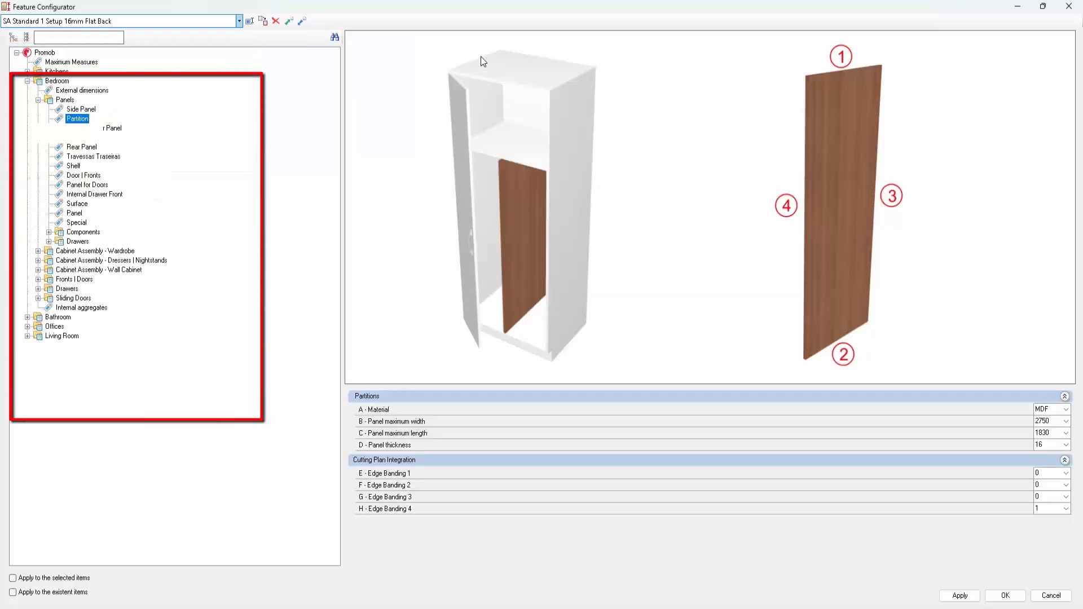
key(Down)
key(Down)
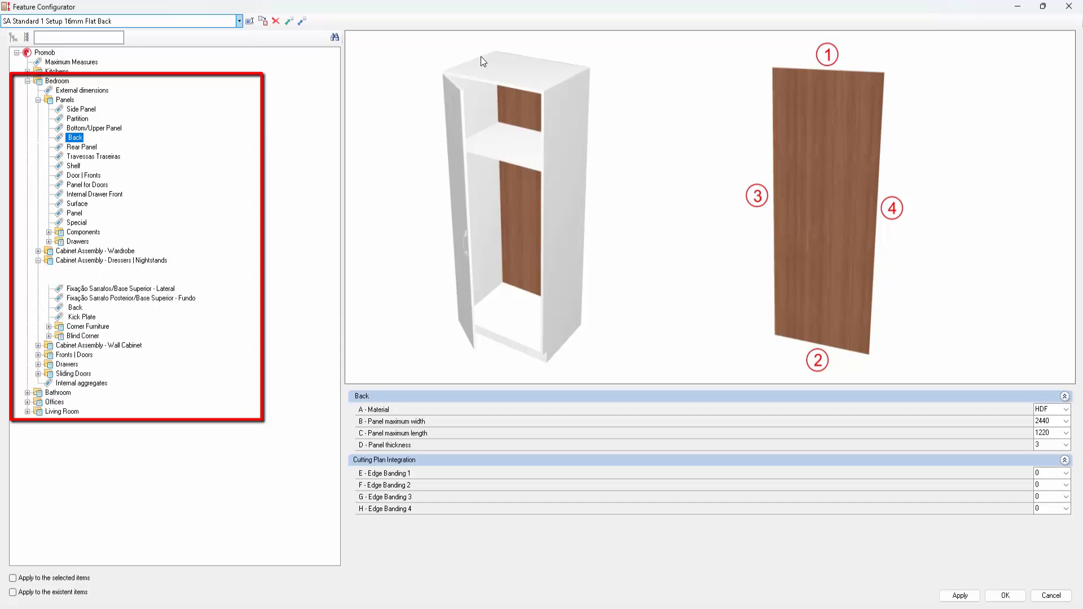
Review the Cleat and Fixação settings under Cabinet Assembly - Dressers | Nightstands, and apply and accept the configuration
key(Down)
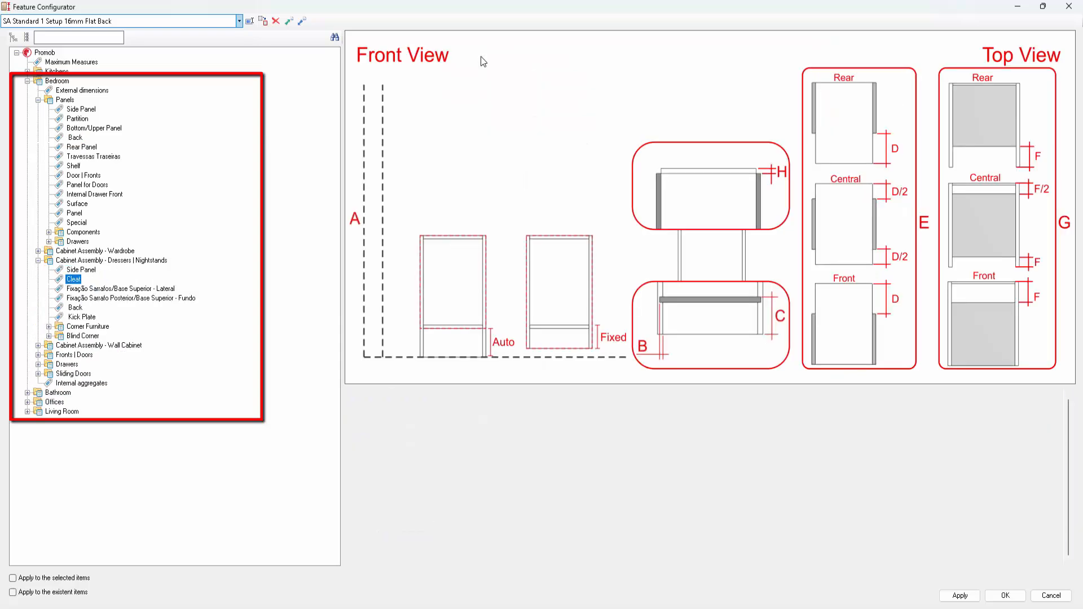
key(Down)
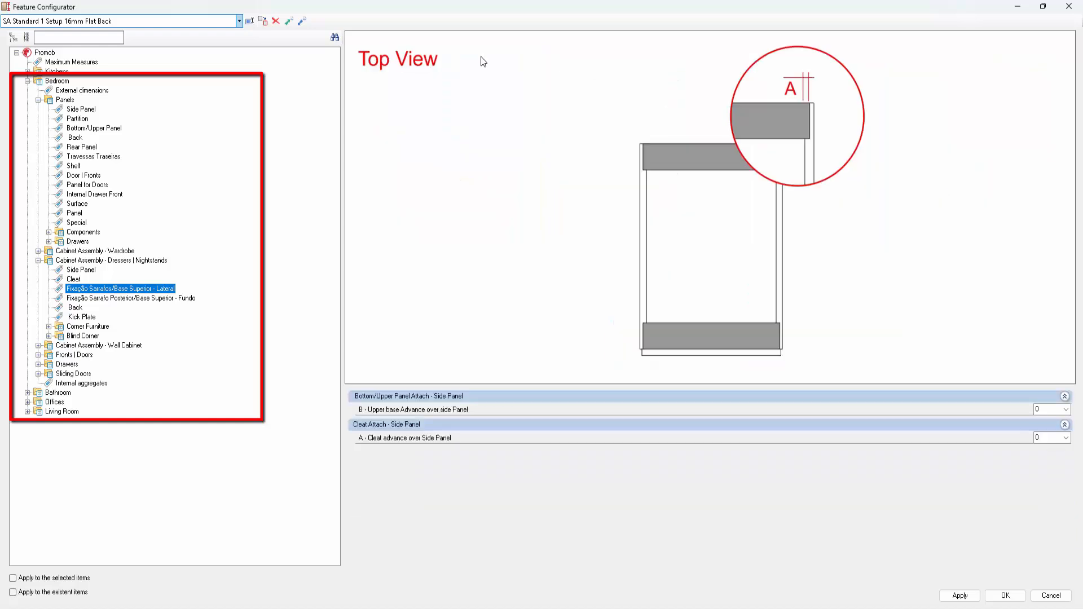
key(Down)
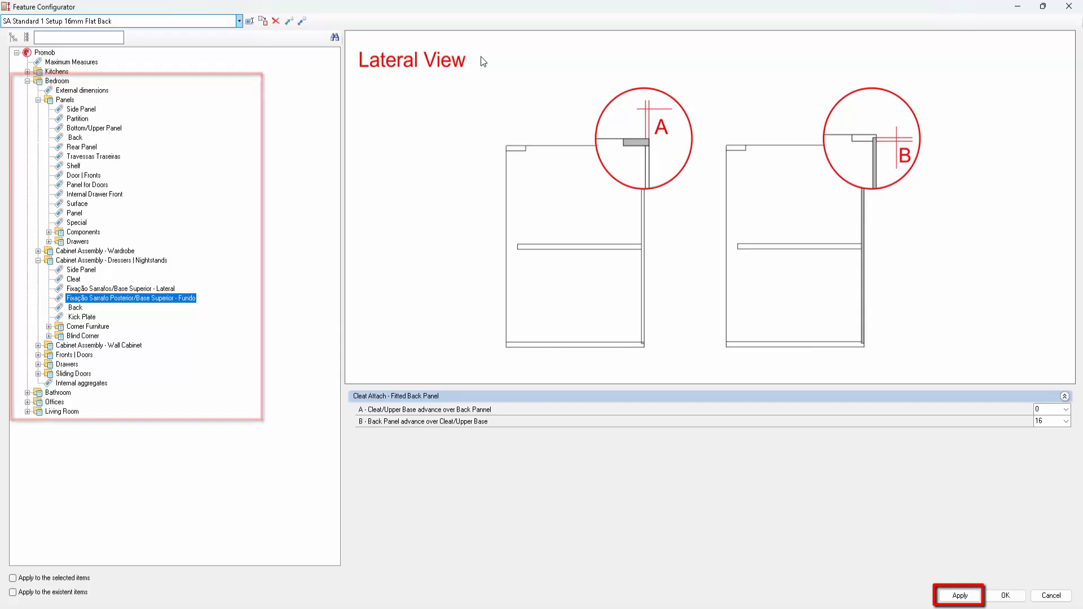
click(960, 596)
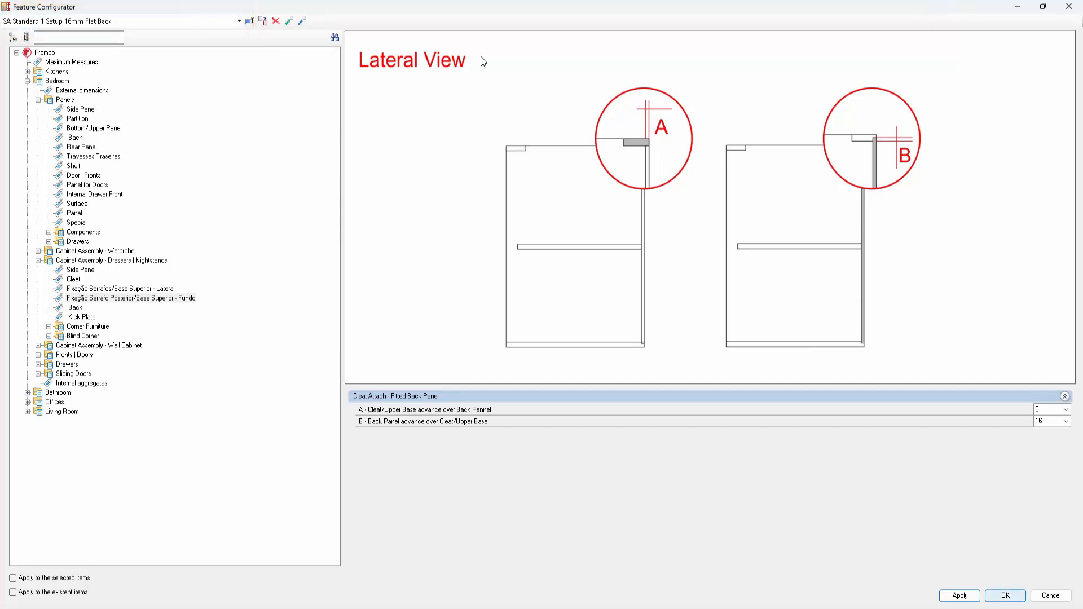
key(Return)
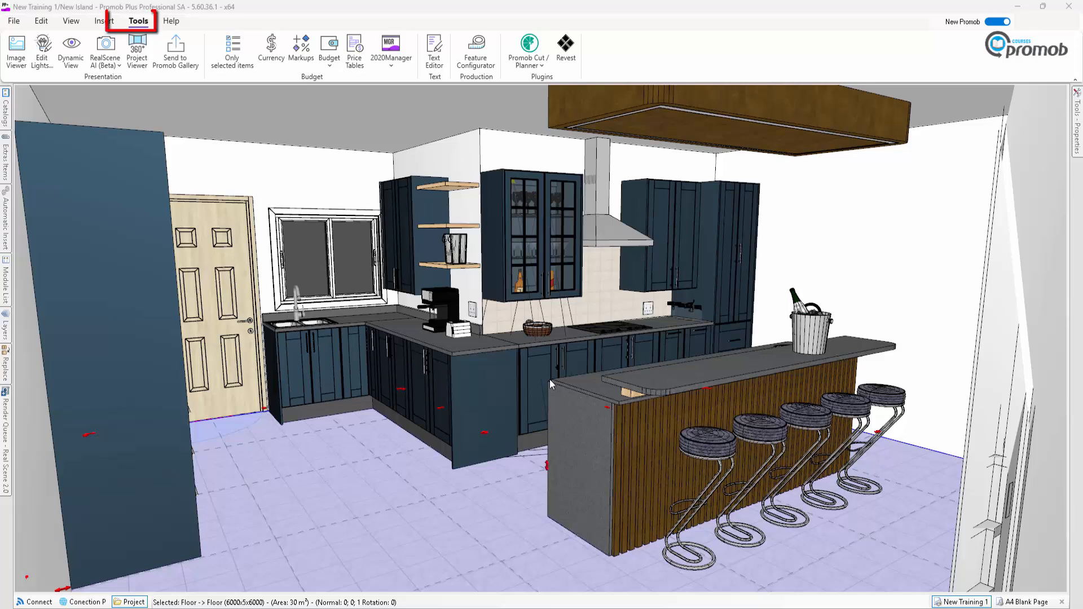
Reopen the Feature Configurator, view the available configurations and accept SA Standard 1 Setup 16mm Flat Back
click(478, 62)
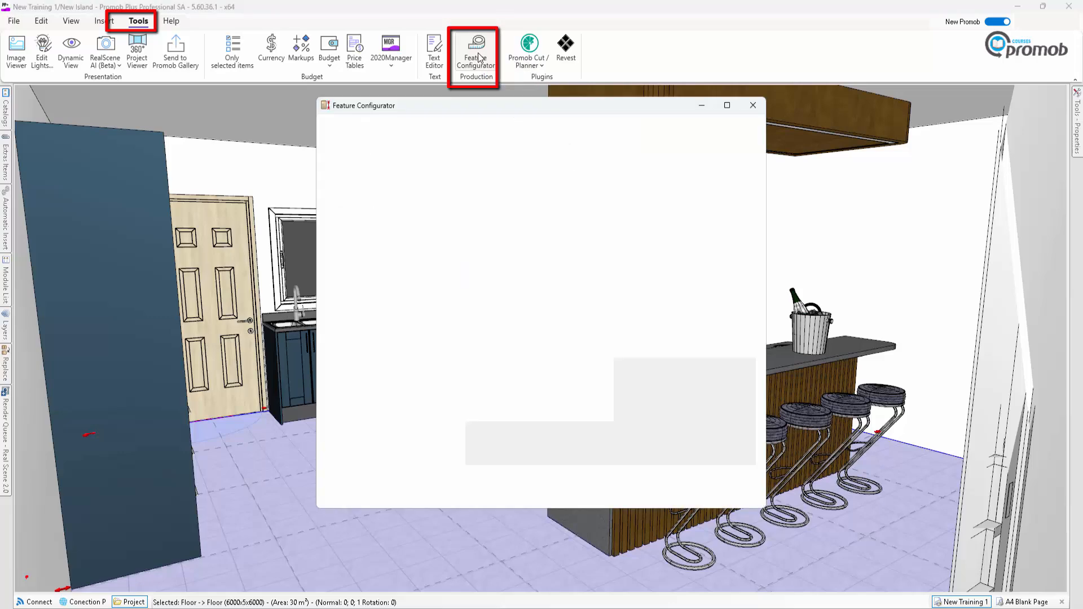
click(465, 122)
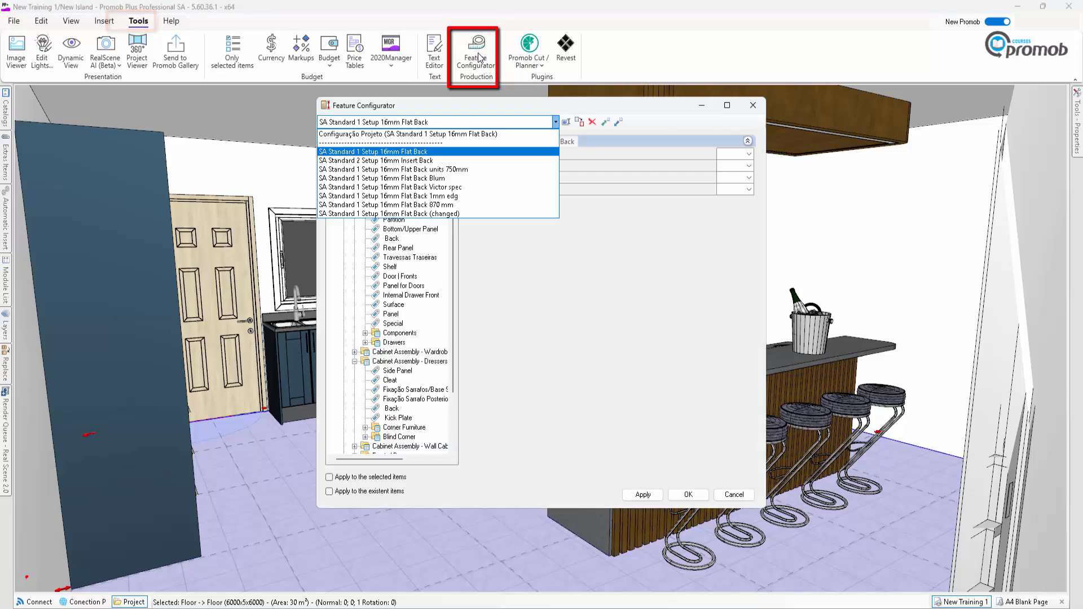
click(465, 122)
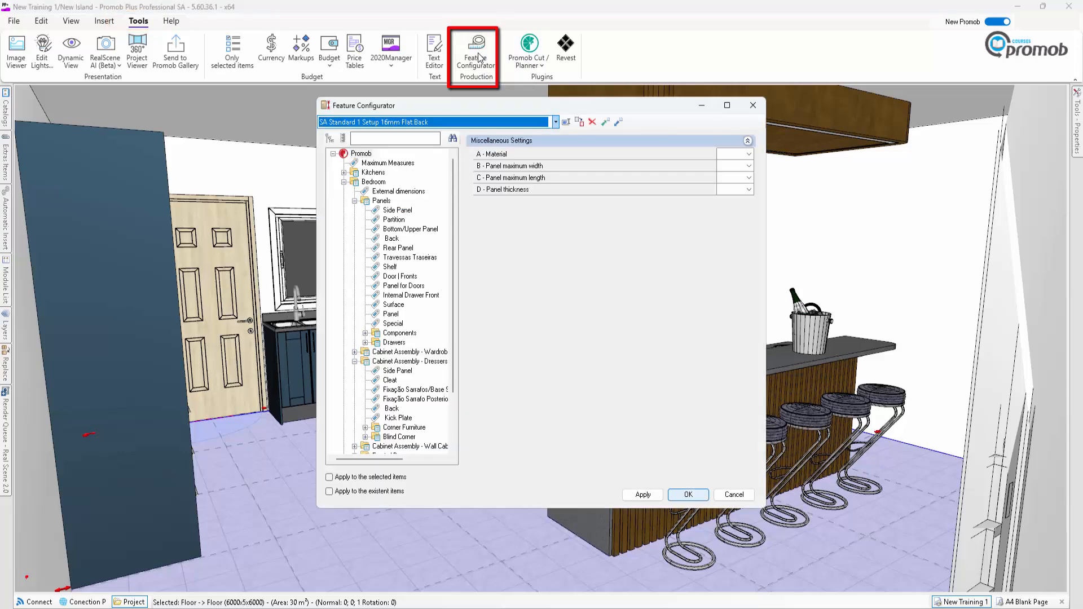
key(Return)
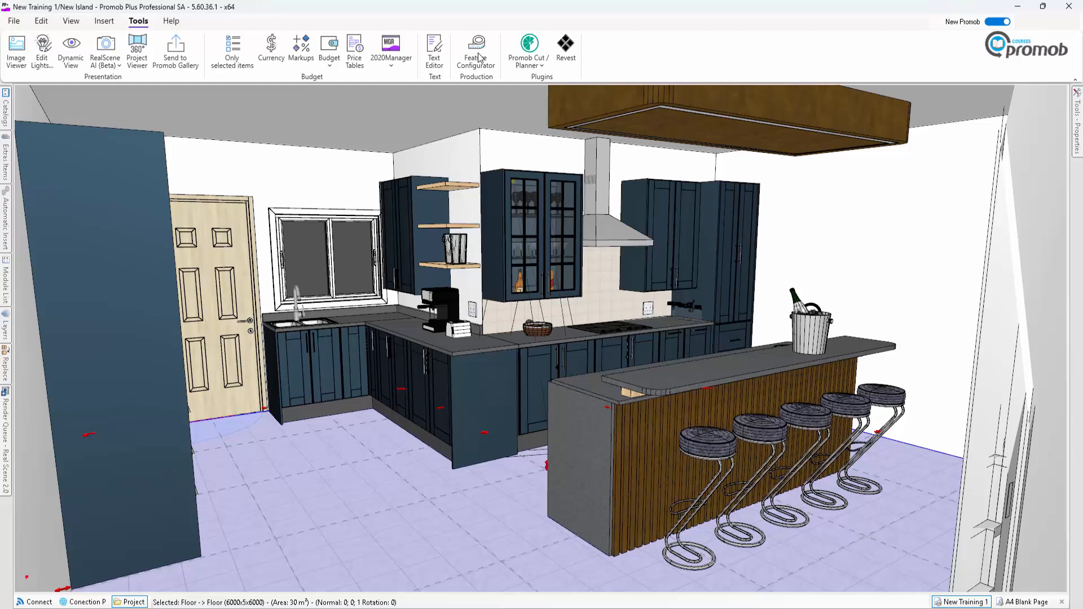
Insert a Cava Kitchens 2D 90º Left 950 mm corner base cabinet on the open floor beside the island
click(479, 58)
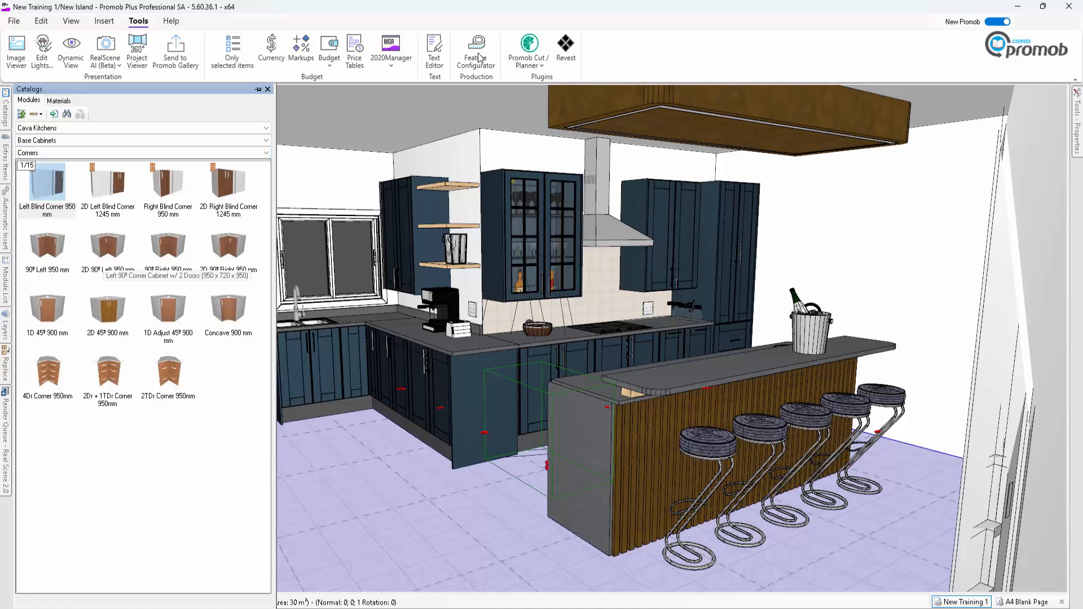
click(110, 257)
drag(314, 490, 350, 530)
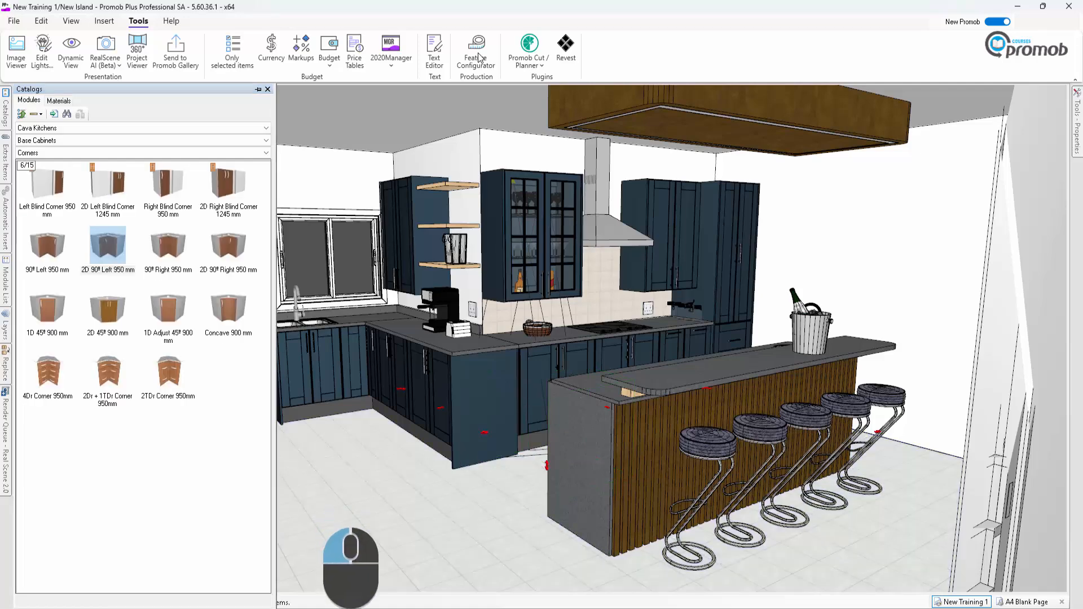
mouse_move(333, 594)
mouse_down()
mouse_move(343, 565)
mouse_move(332, 576)
mouse_up()
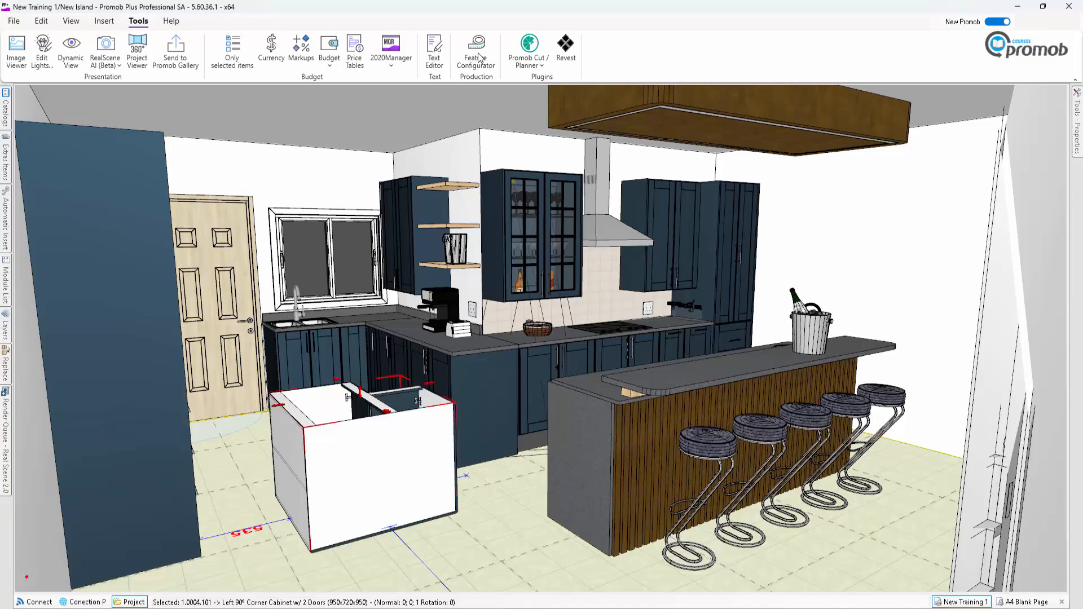
Inspect the corner cabinet's top and examine the Kitchens Back Panel, Travessas Traseiras and Partition settings in the Feature Configurator
scroll(404, 471, up, 5)
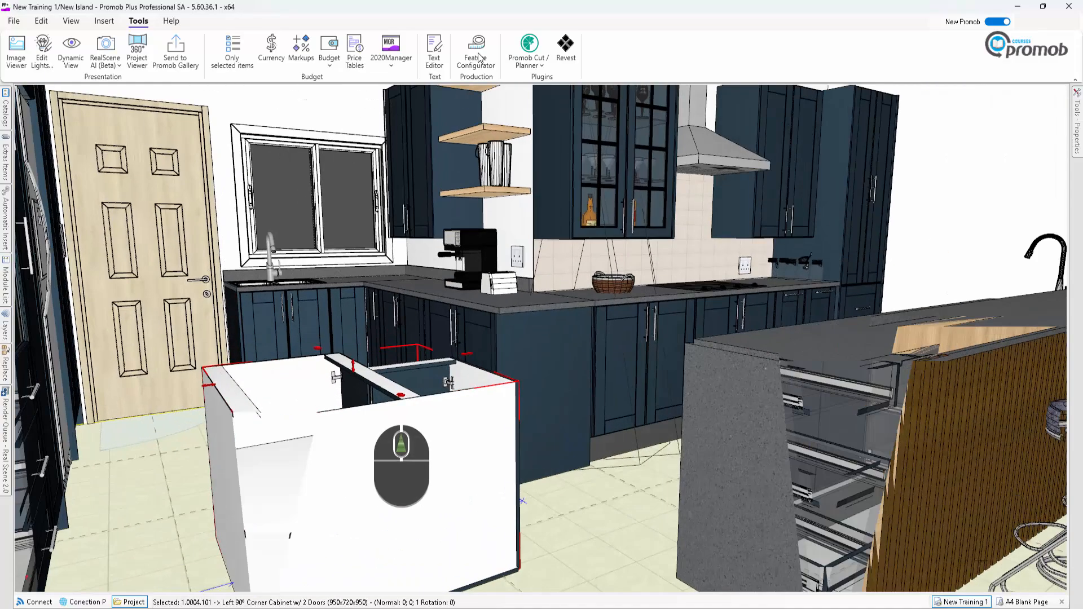
right_drag(404, 464, 351, 573)
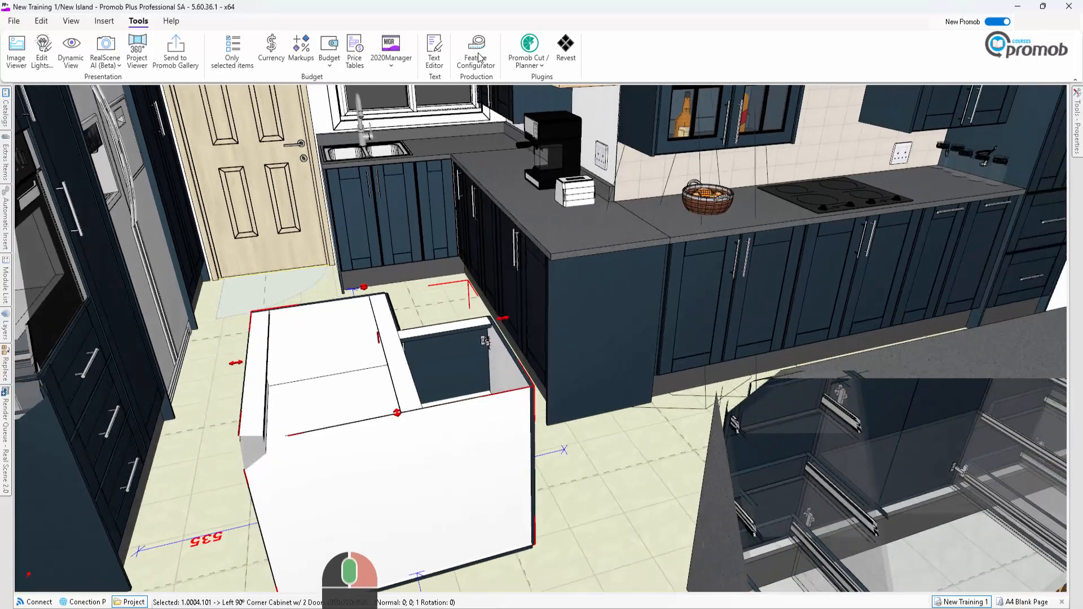
scroll(384, 457, down, 2)
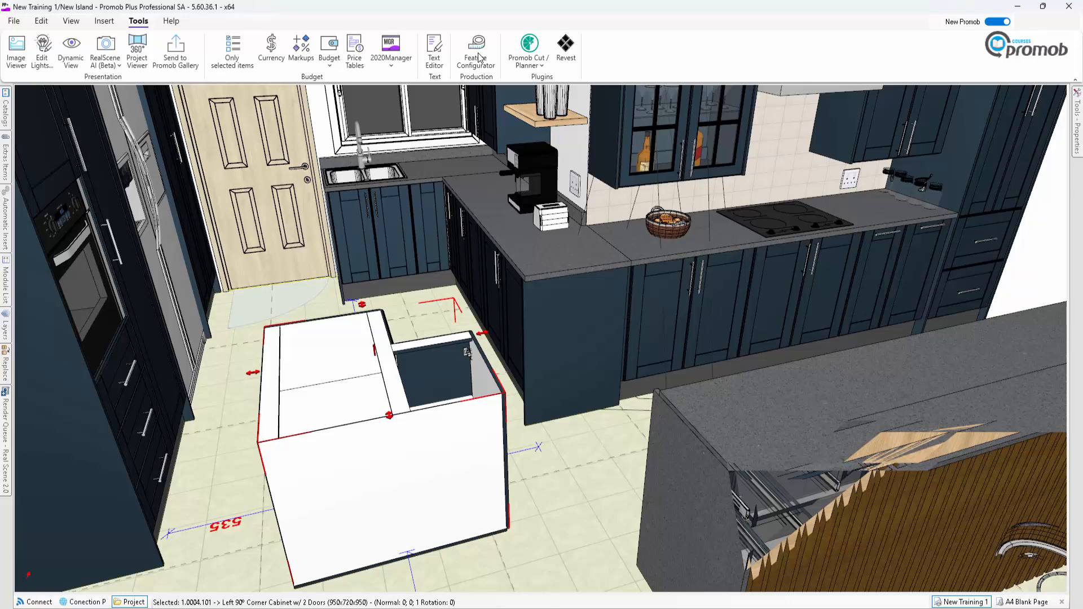
click(476, 54)
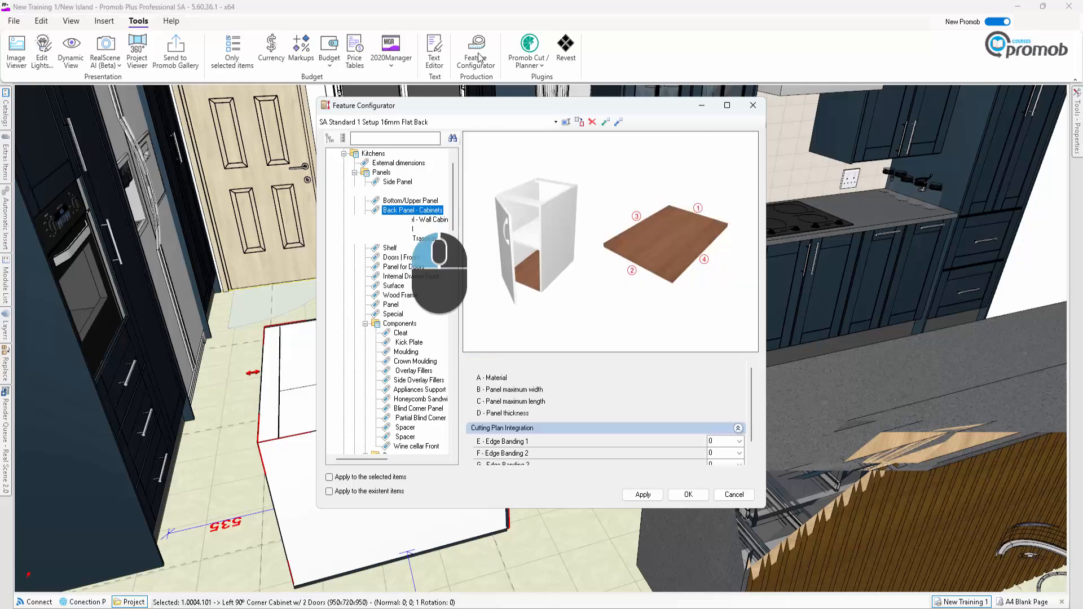
key(Down)
key(Down)
key(Down)
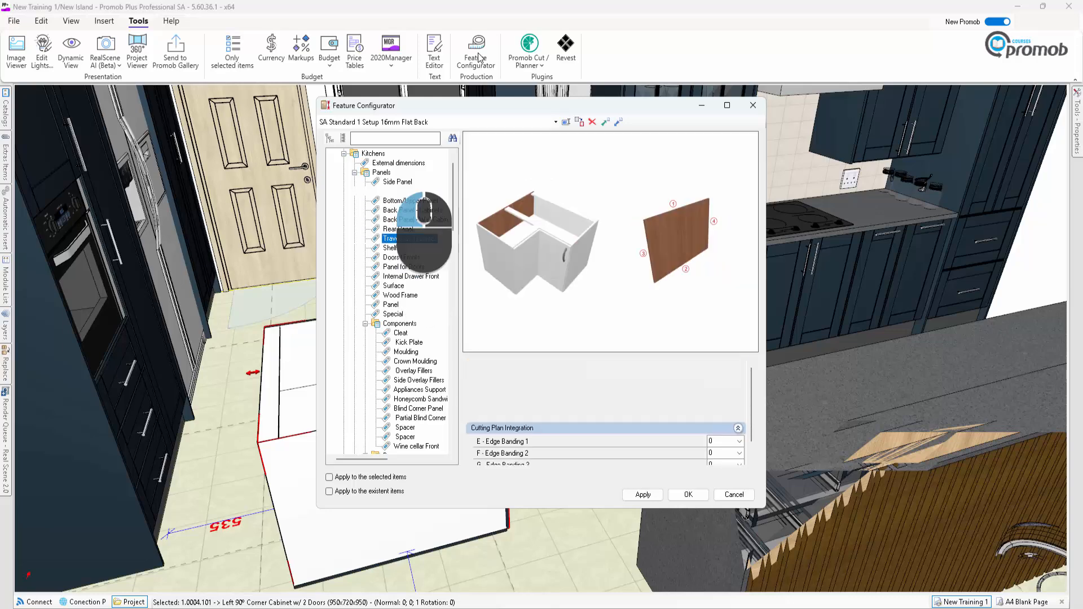
click(394, 192)
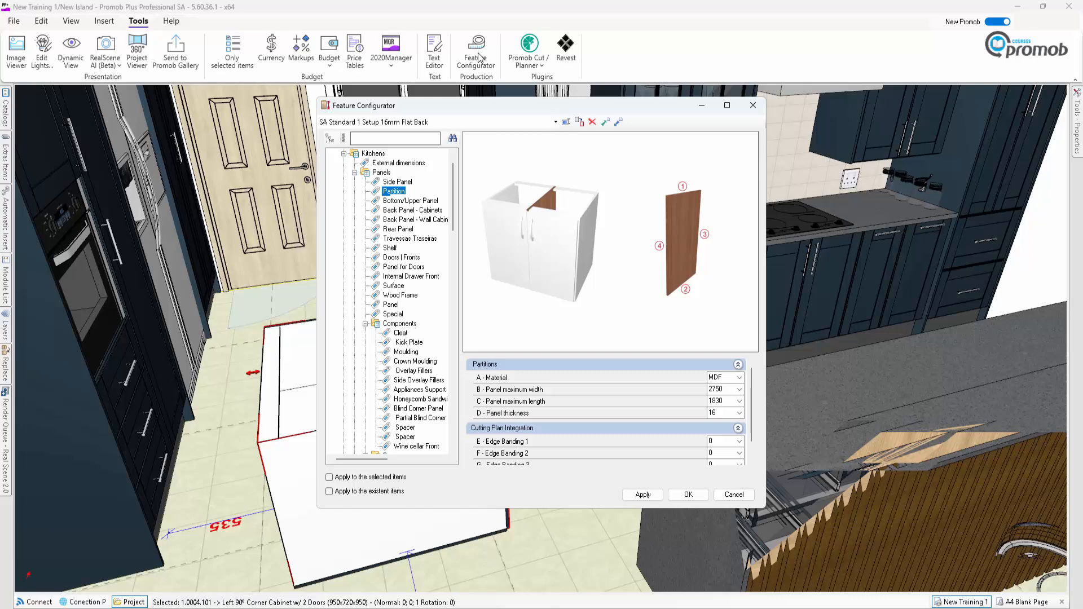
Set the Cleat Type to Whole under Kitchens Cabinet Assembly - Cabinets and apply it to the selected corner cabinet
drag(453, 215, 453, 259)
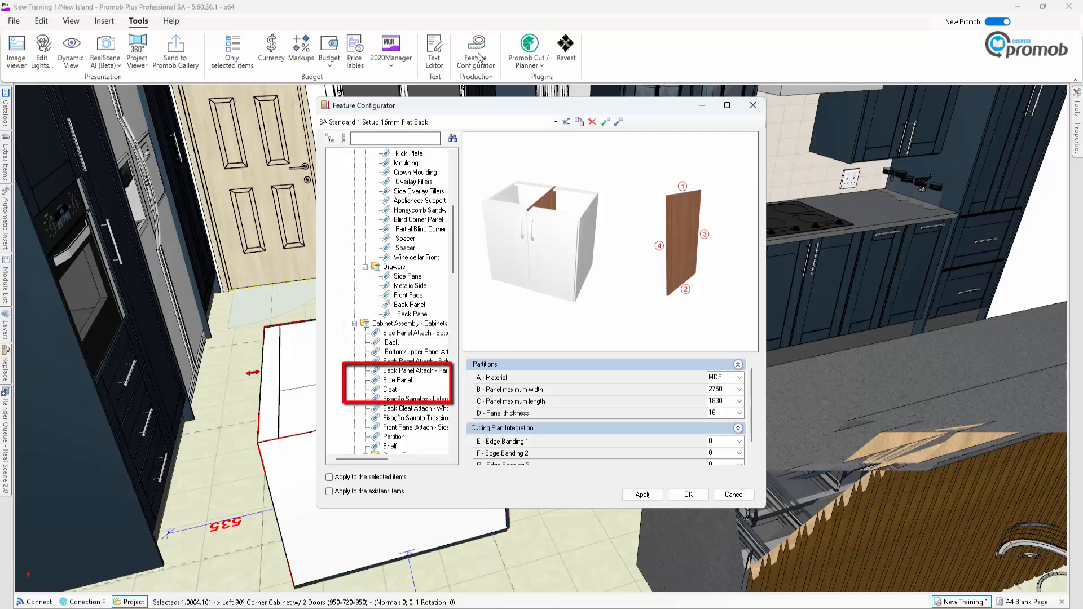
click(390, 390)
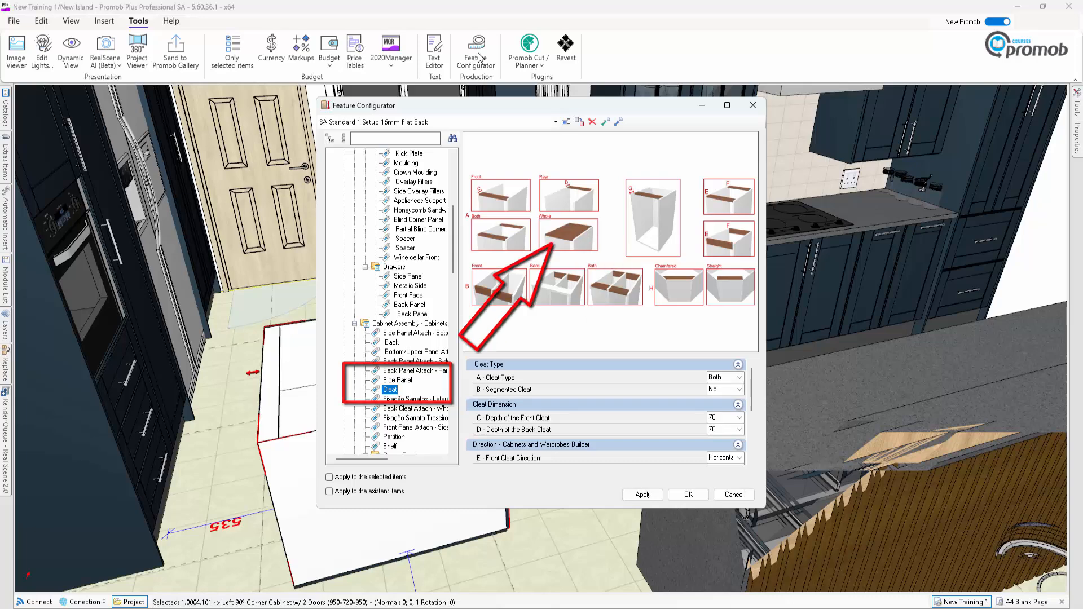
click(739, 377)
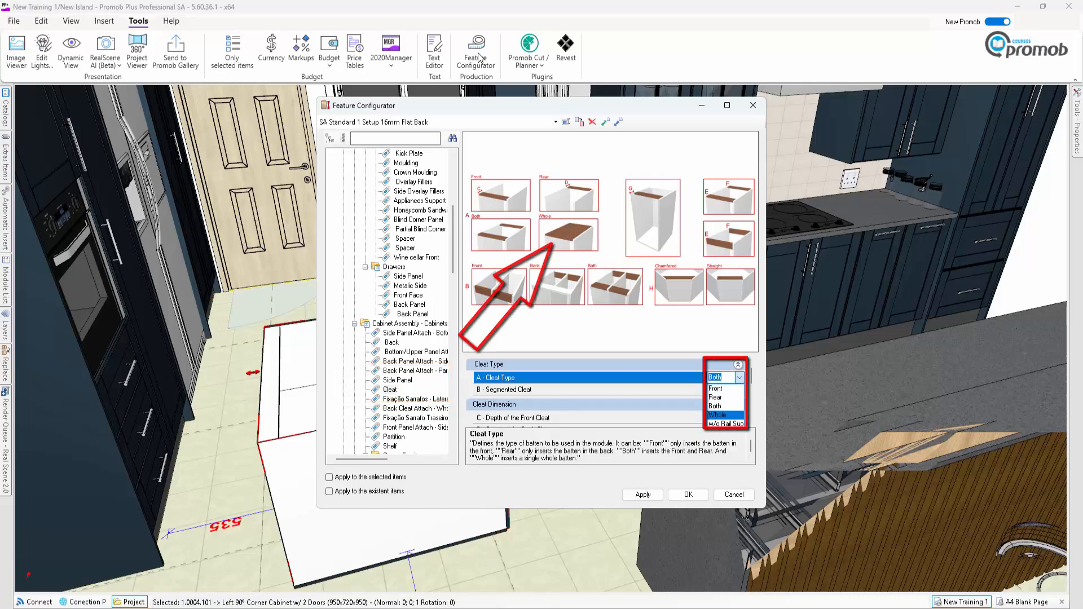
click(722, 416)
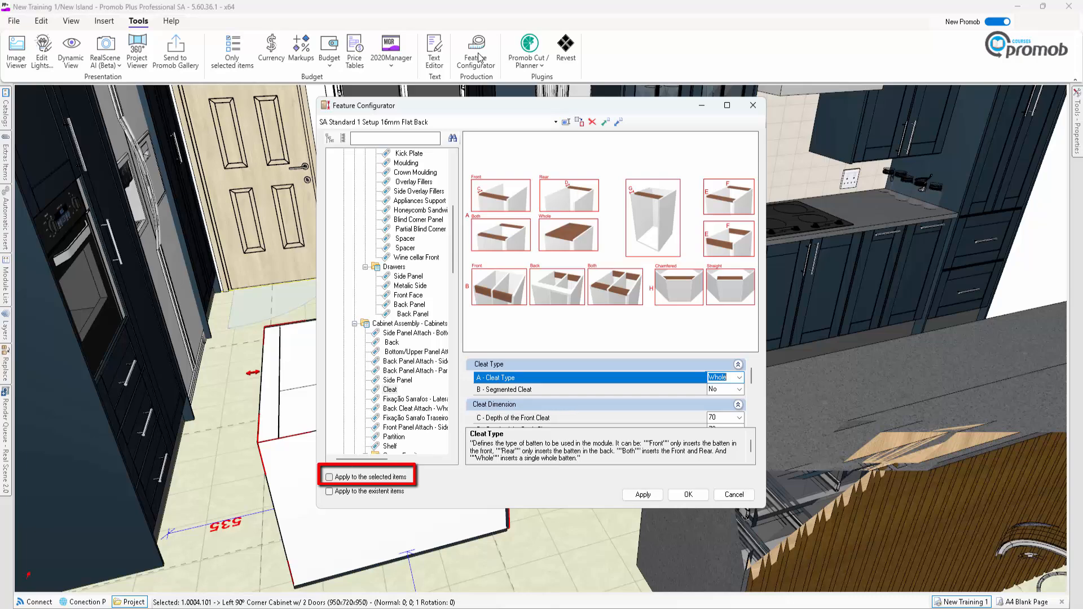
click(329, 477)
click(688, 495)
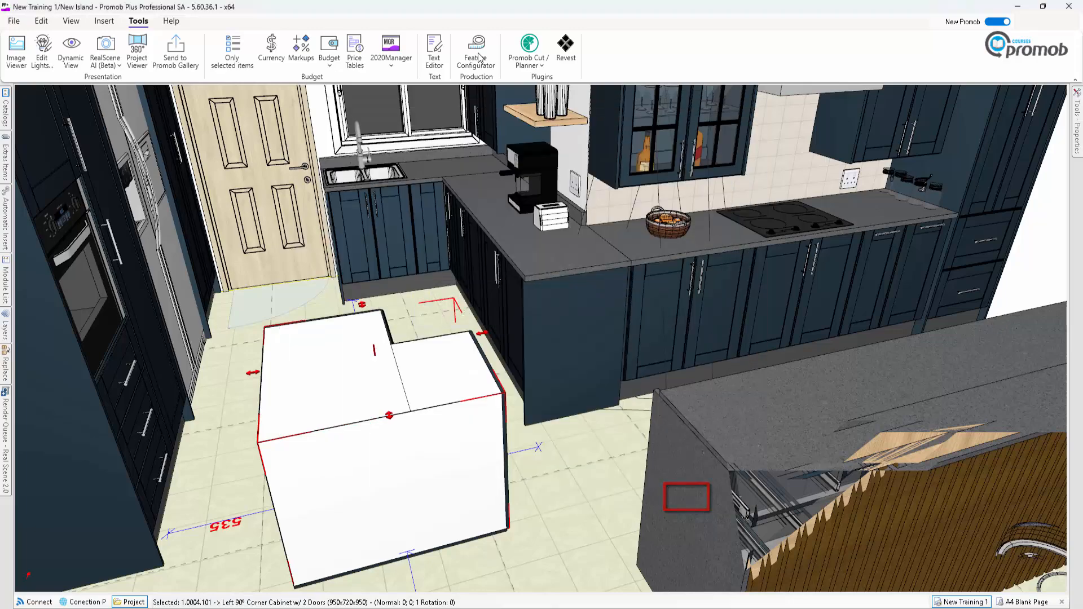
Insert a second 2D 90º Left 950 mm corner base cabinet on the floor in front of the first one
right_drag(496, 411, 451, 455)
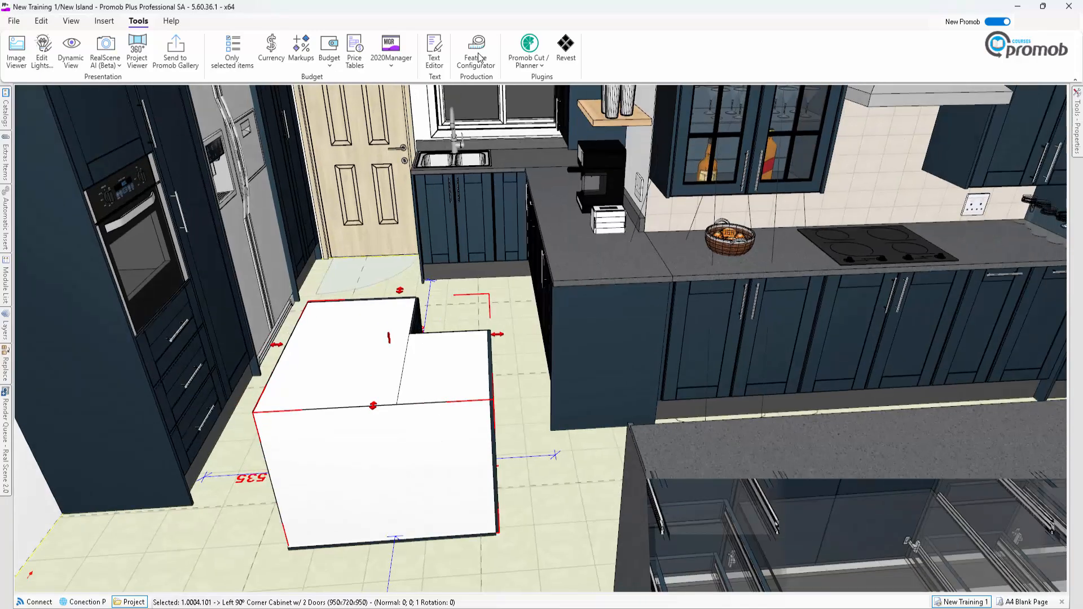
scroll(421, 458, down, 4)
scroll(513, 339, up, 4)
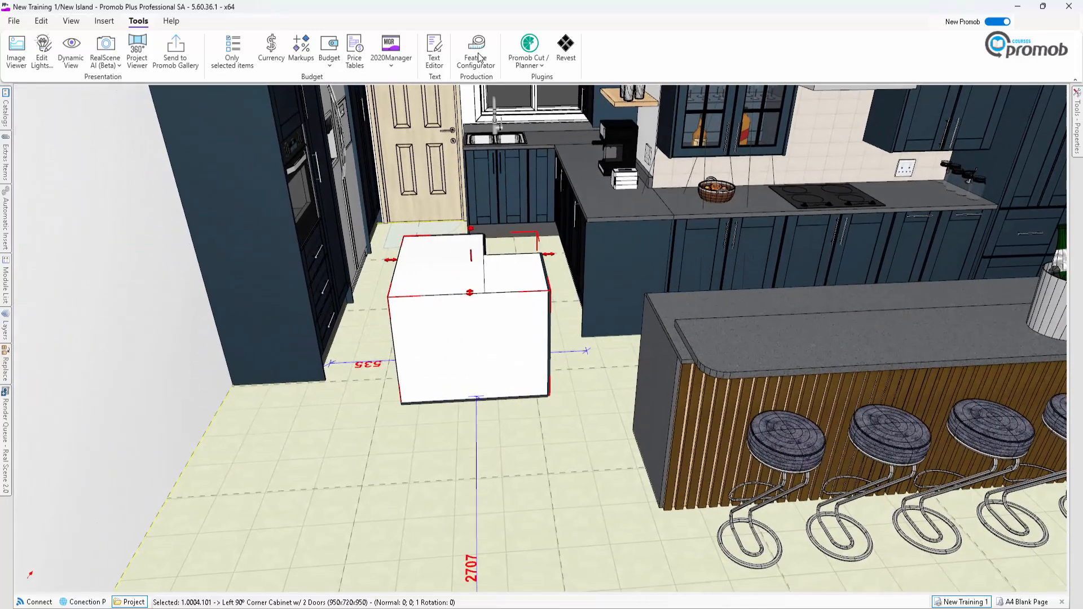
click(478, 57)
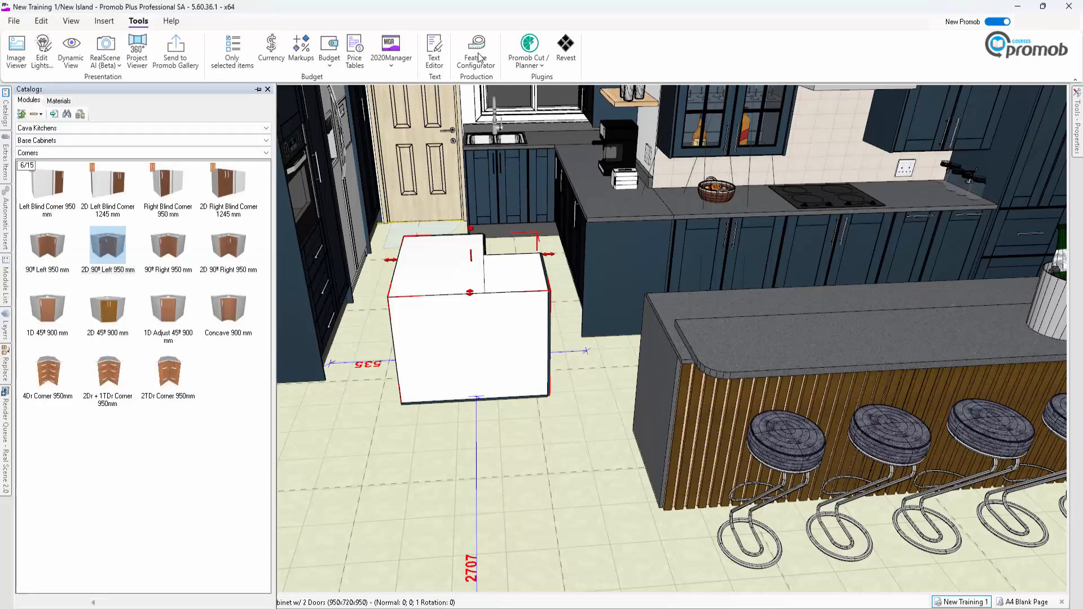
click(477, 536)
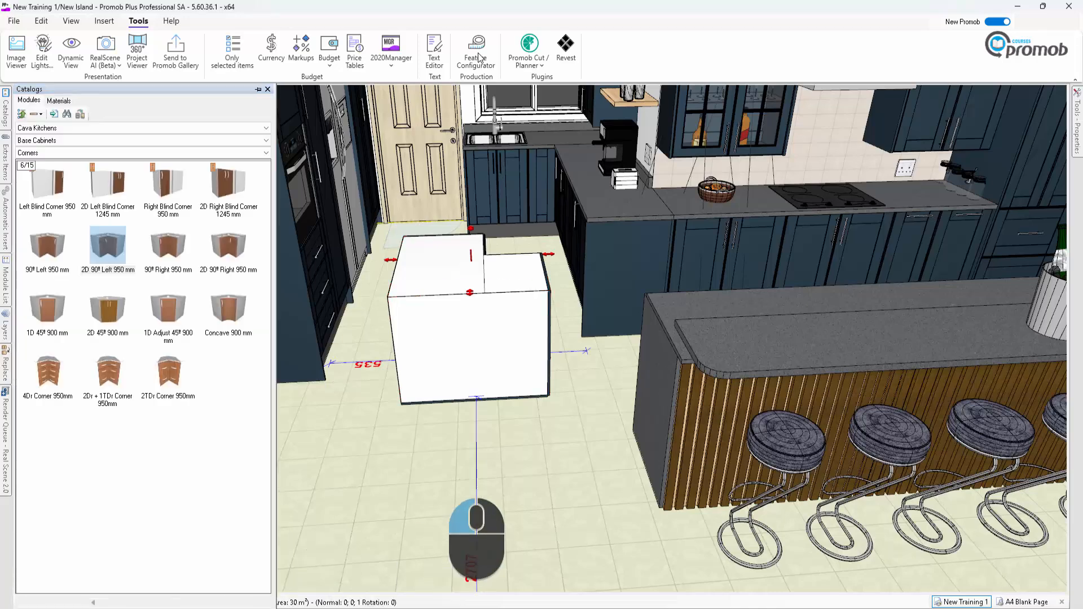
drag(477, 536, 432, 574)
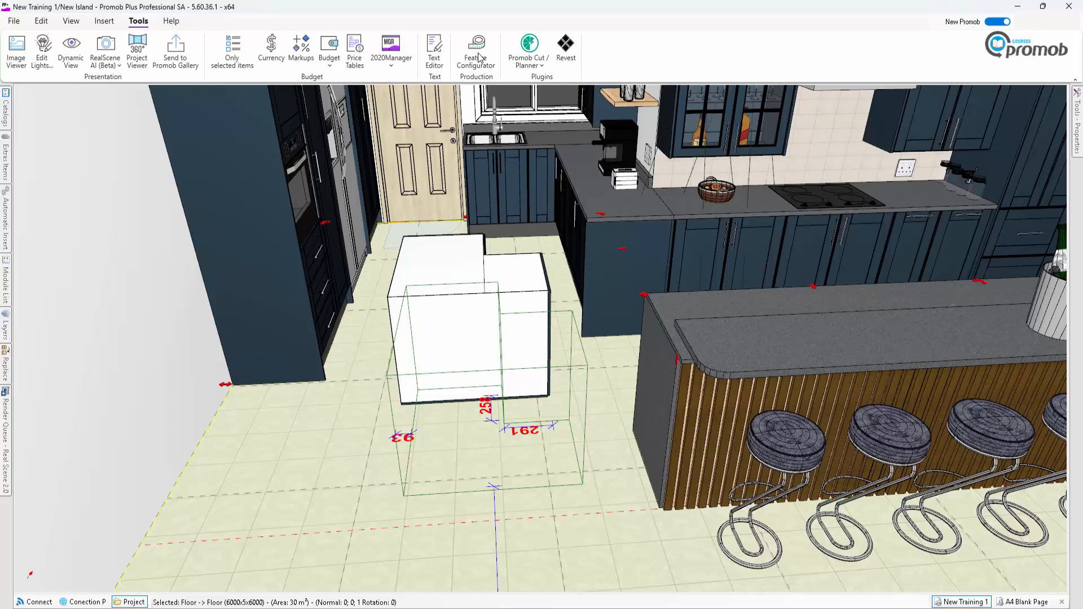
drag(488, 429, 488, 428)
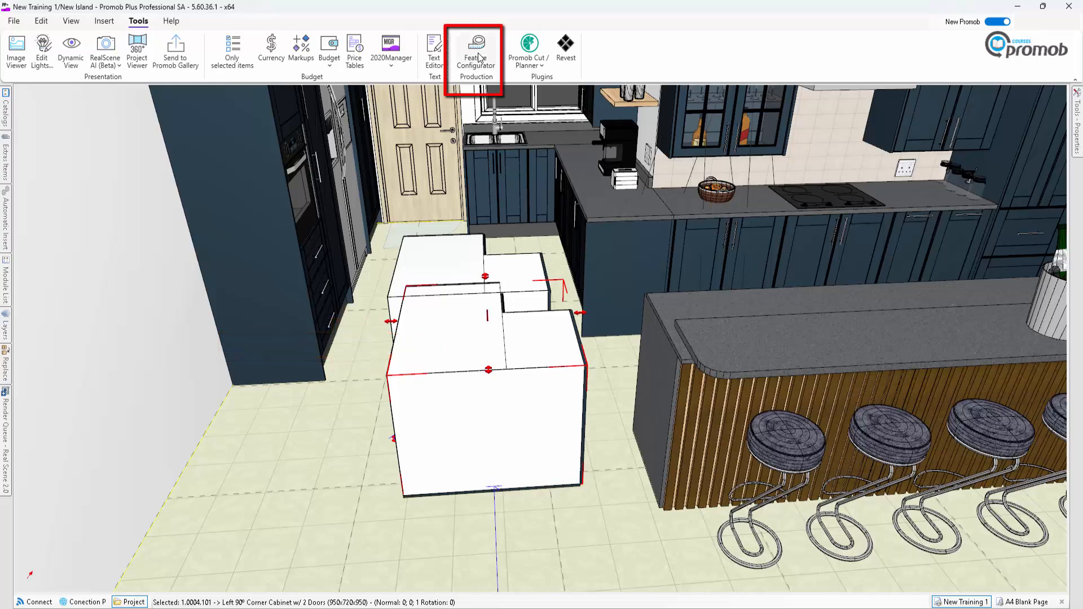
Set the Cleat Type to Both under Kitchens Cabinet Assembly - Cabinets and apply it only to the selected front corner cabinet
click(478, 56)
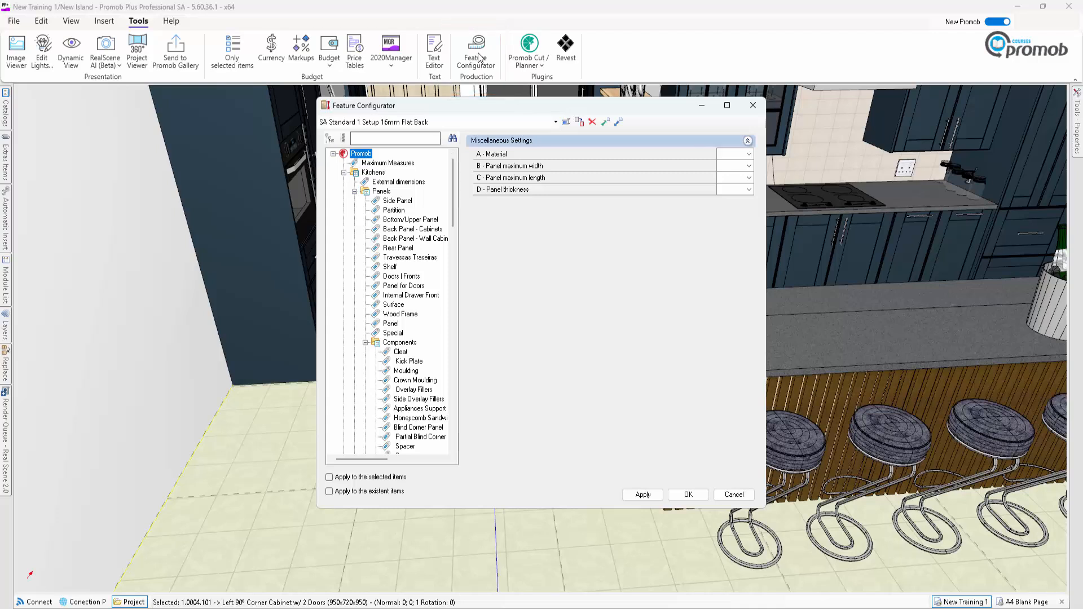
scroll(431, 304, down, 3)
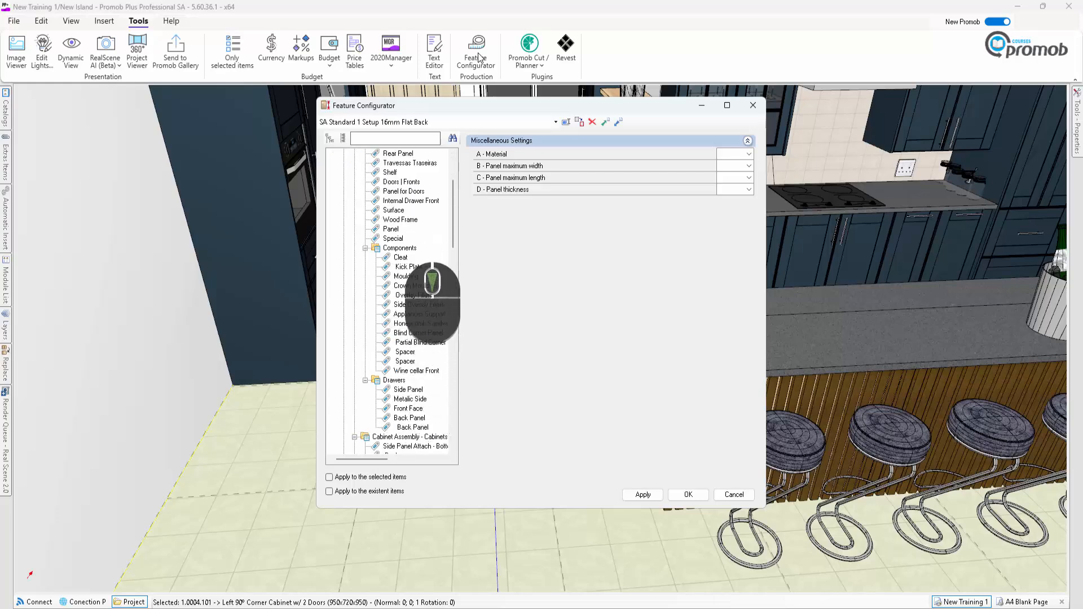
click(400, 257)
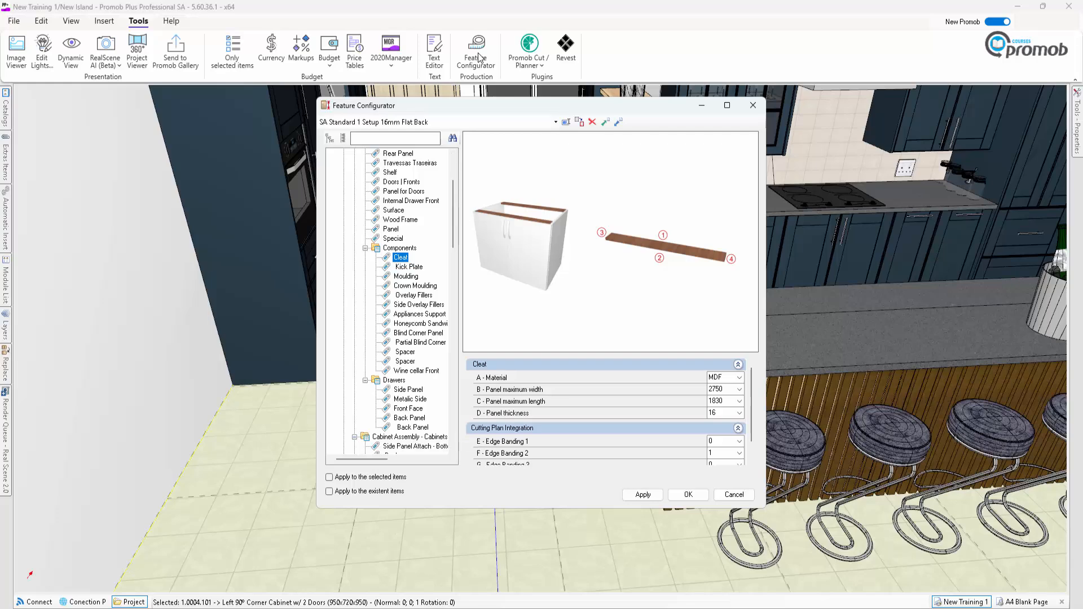
scroll(395, 299, down, 5)
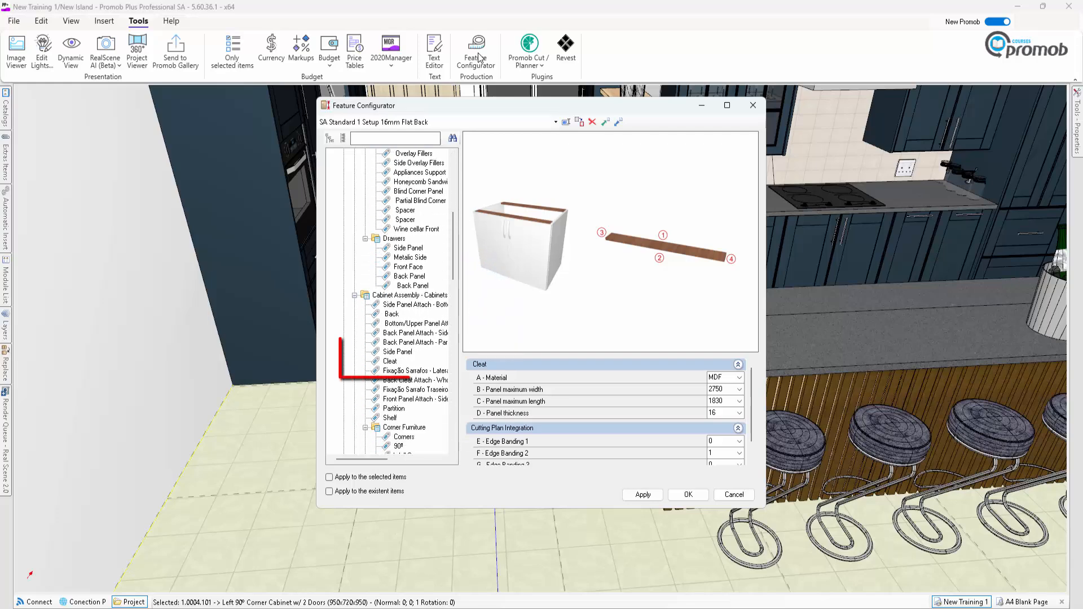
click(390, 362)
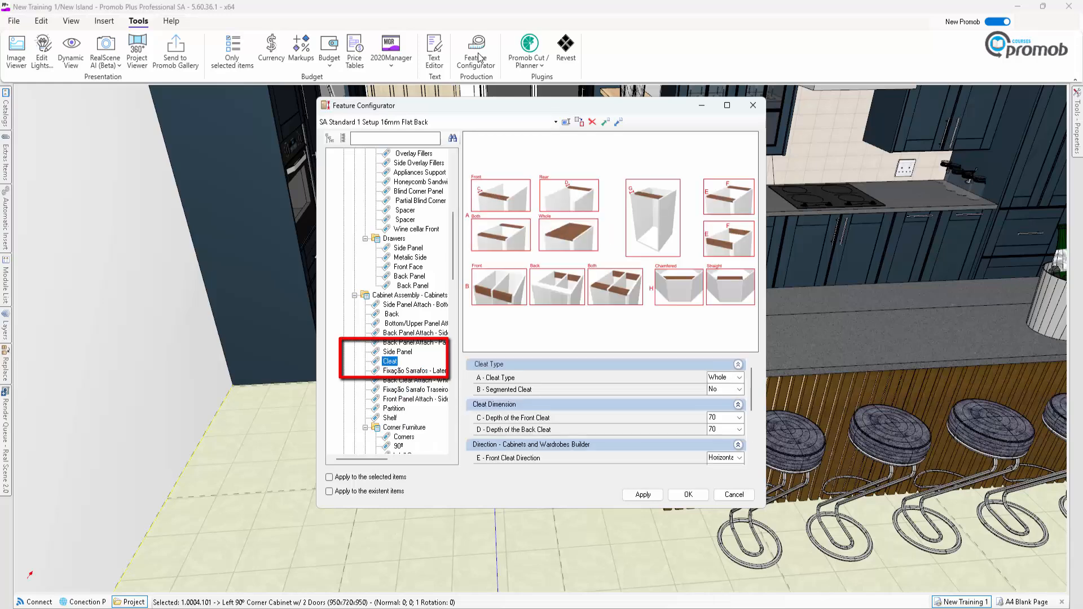
click(739, 377)
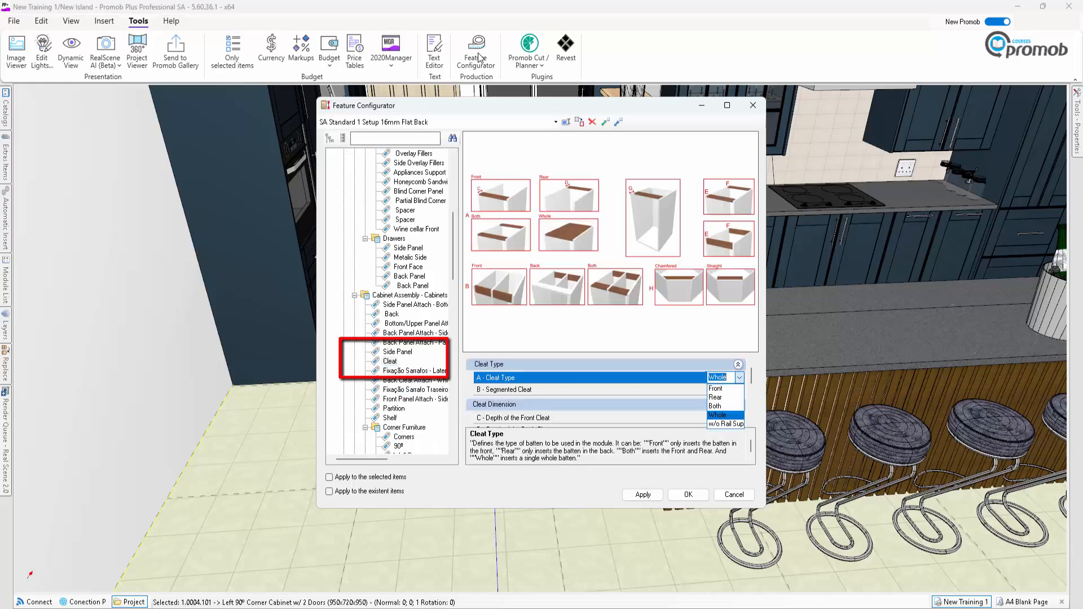
click(715, 406)
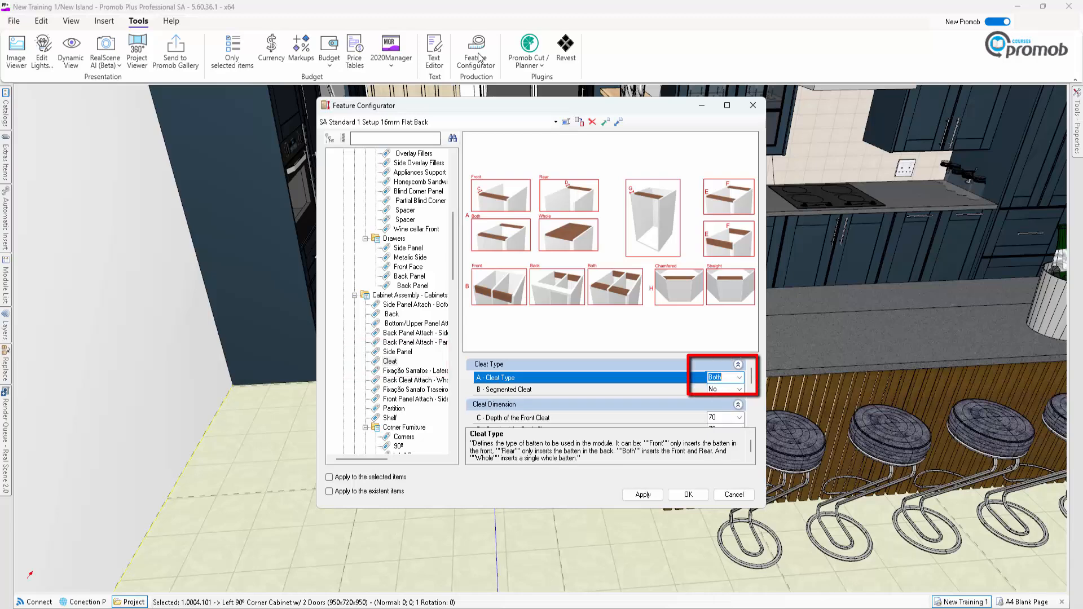
click(329, 477)
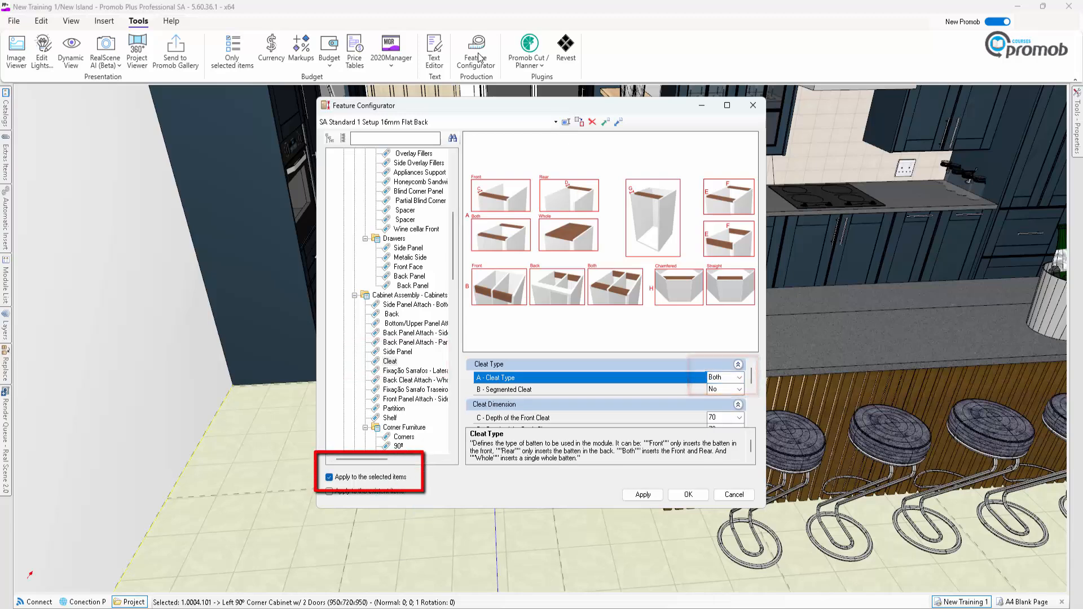
click(688, 495)
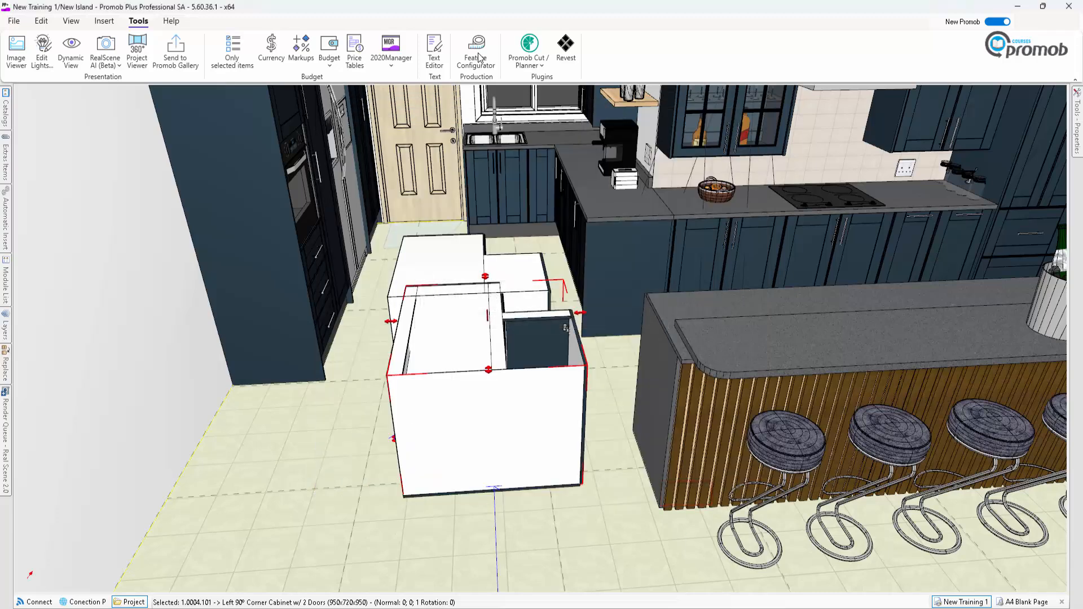
Delete both corner base cabinets from the open floor beside the island
drag(494, 474, 476, 476)
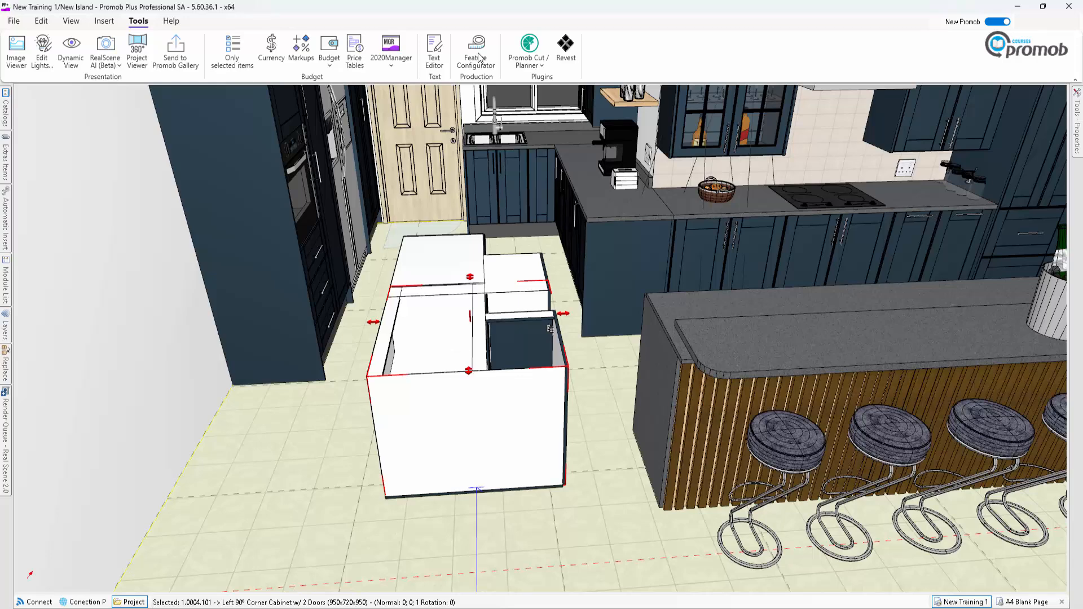
key(Delete)
key(Delete)
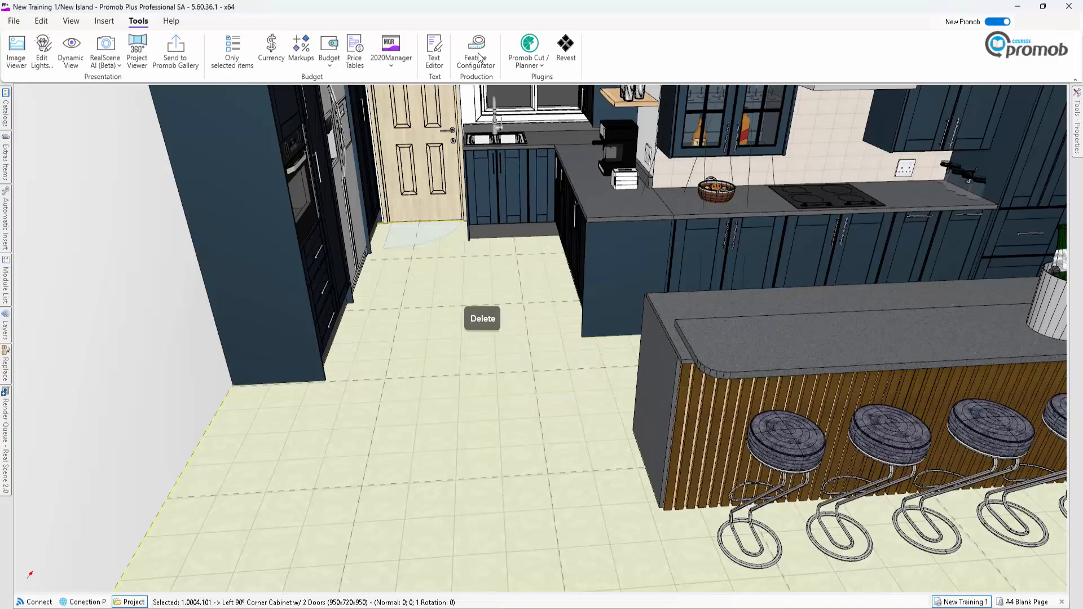
middle_drag(515, 442, 555, 467)
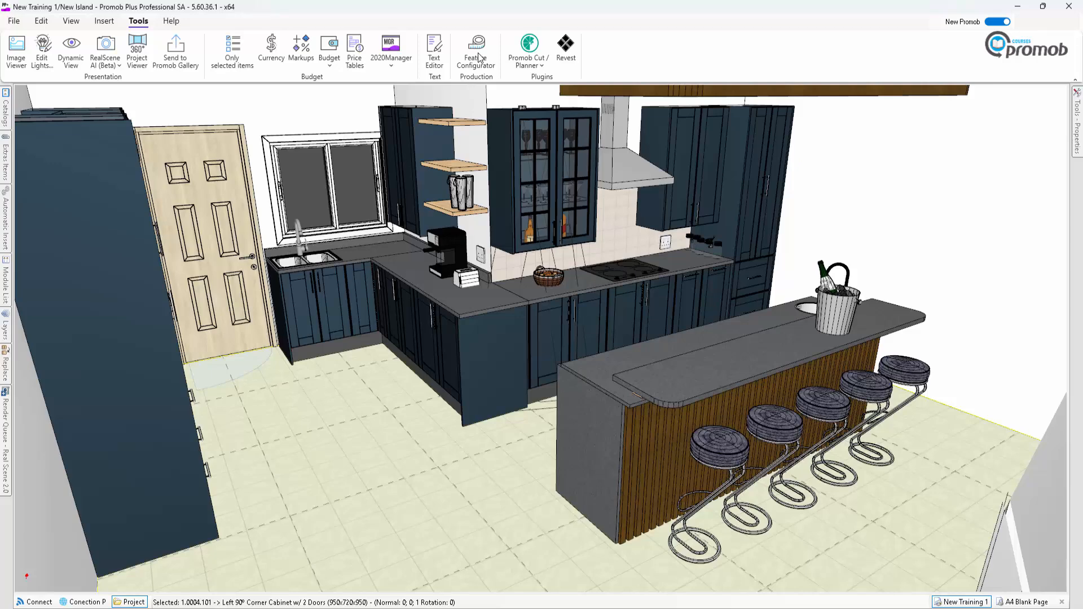